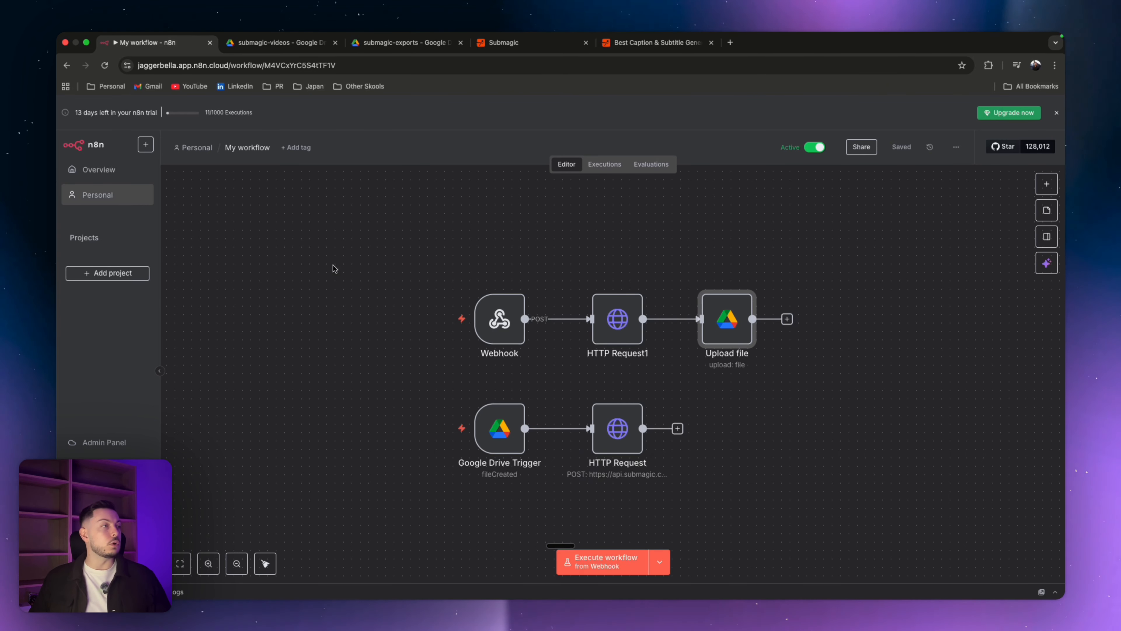
Step: Play the original video in the submagic-videos Drive folder
{"action": "left_click", "coordinate": [278, 42]}
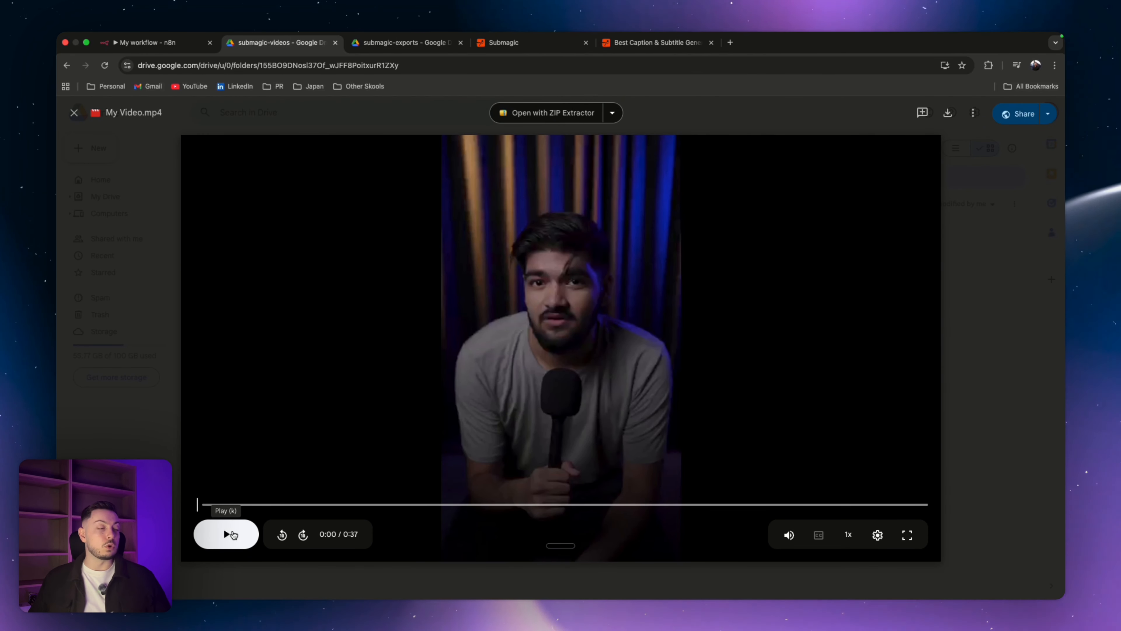
{"action": "left_click", "coordinate": [234, 534]}
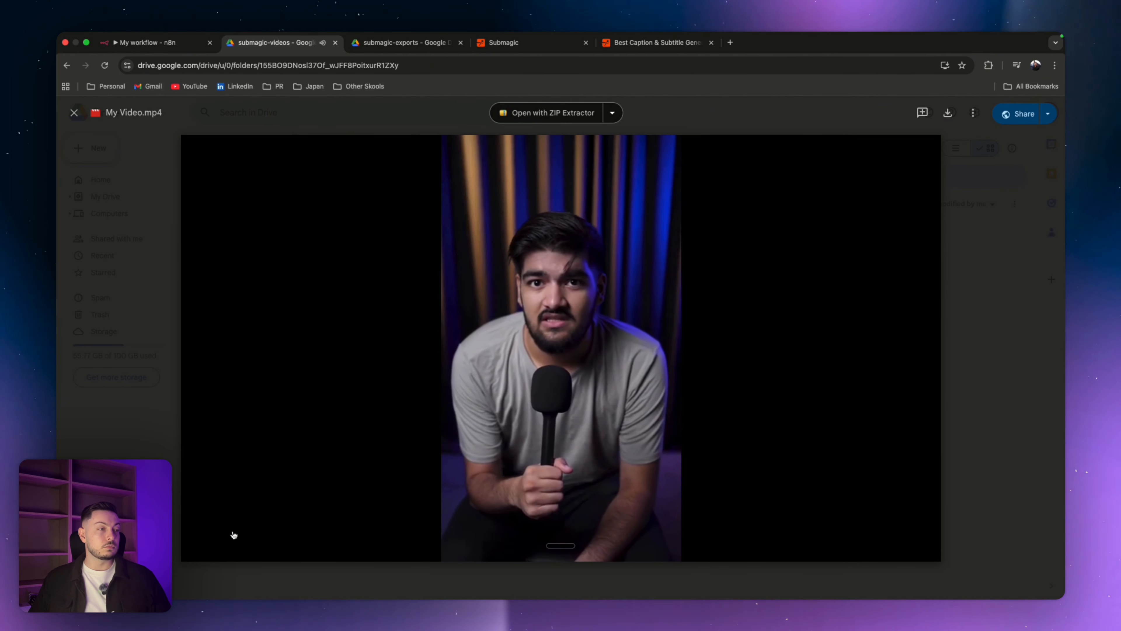
{"action": "left_click", "coordinate": [227, 533]}
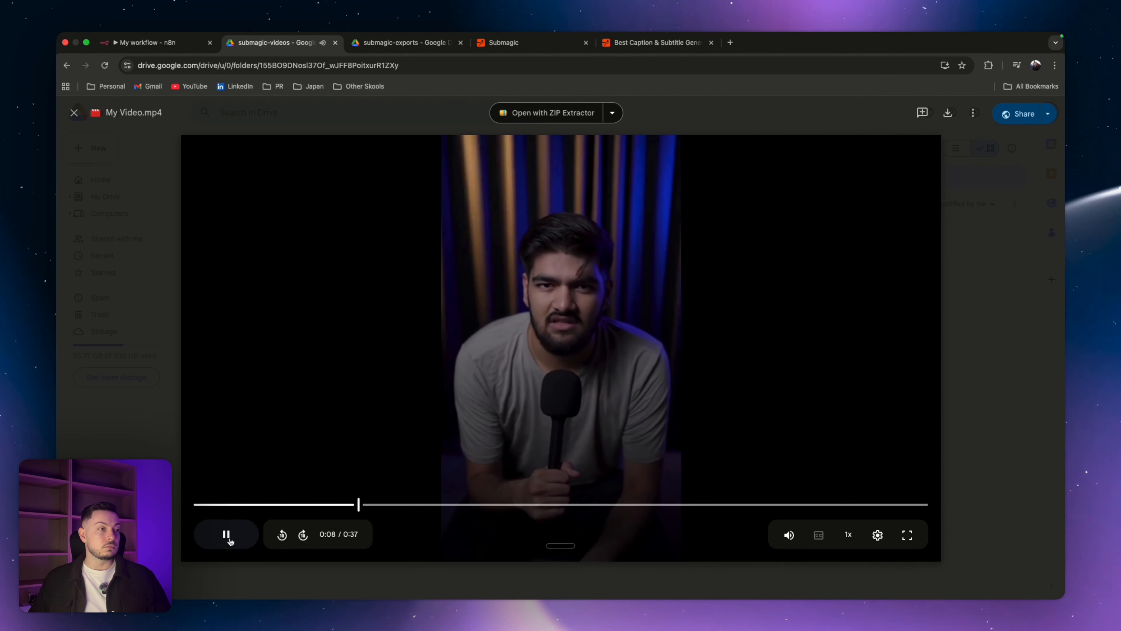
{"action": "left_click", "coordinate": [227, 534]}
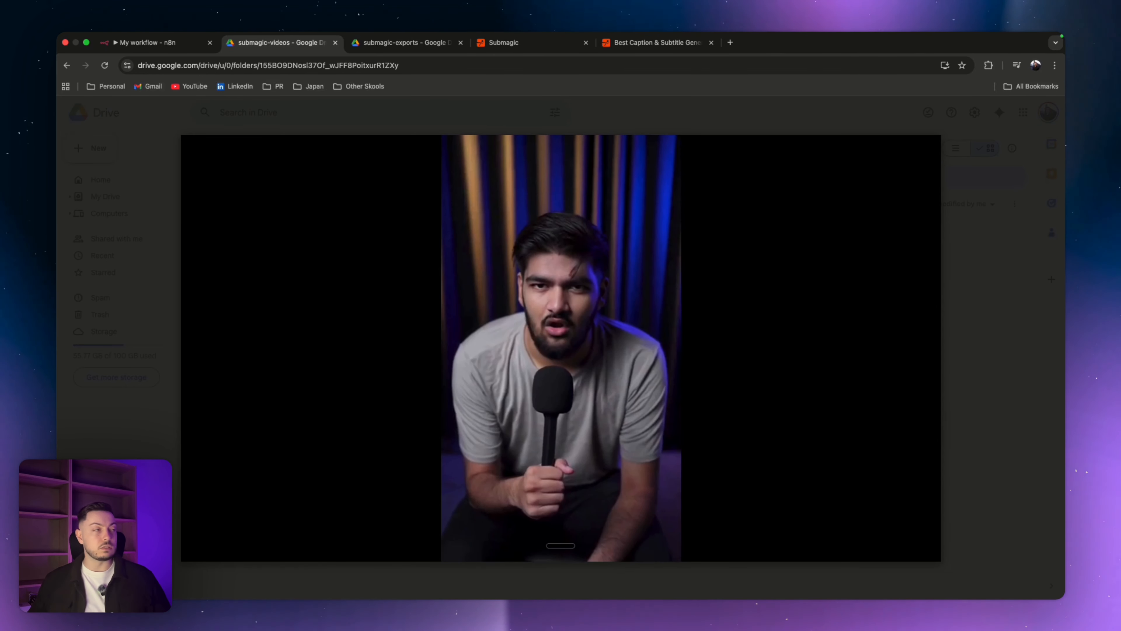
Step: Play the captioned video in the submagic-exports Drive folder
{"action": "left_click", "coordinate": [394, 43]}
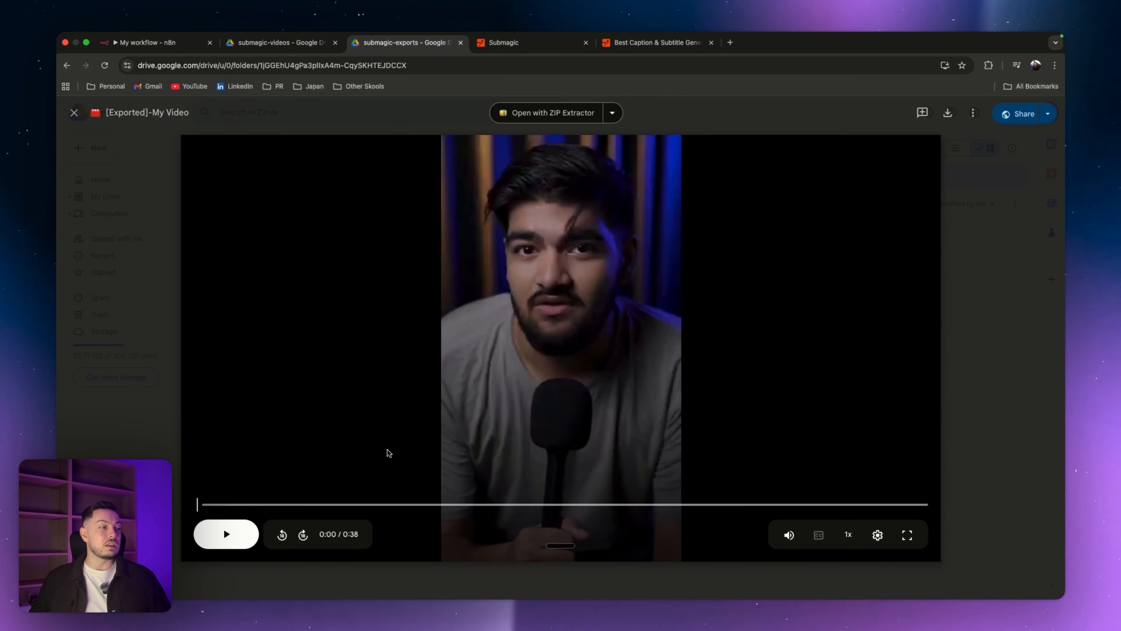
{"action": "left_click", "coordinate": [226, 539]}
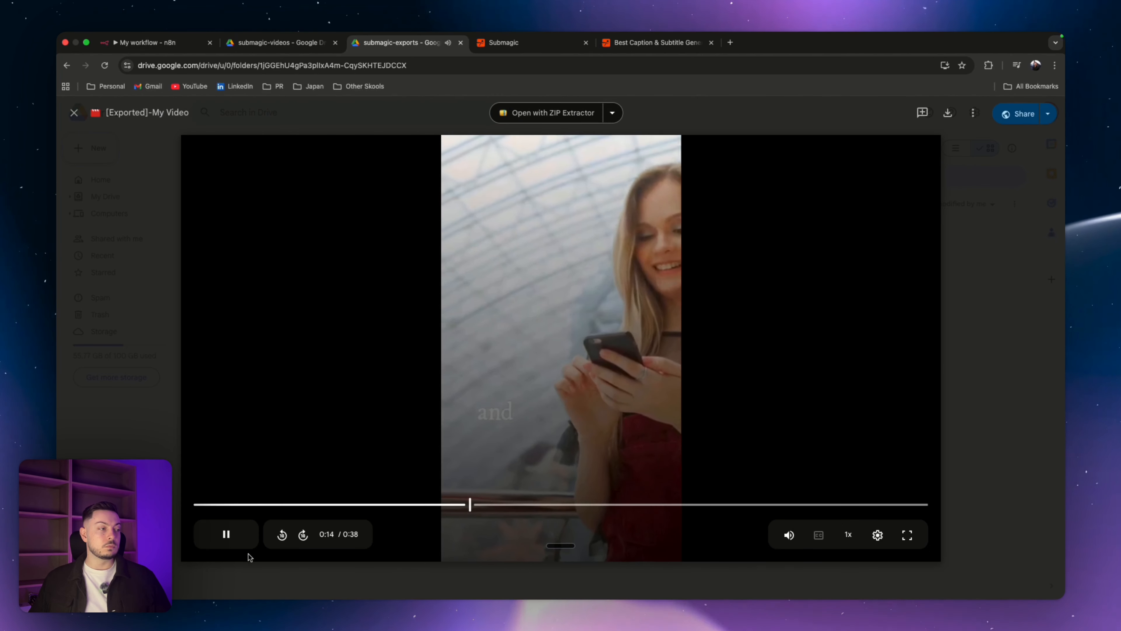
{"action": "left_click", "coordinate": [235, 542]}
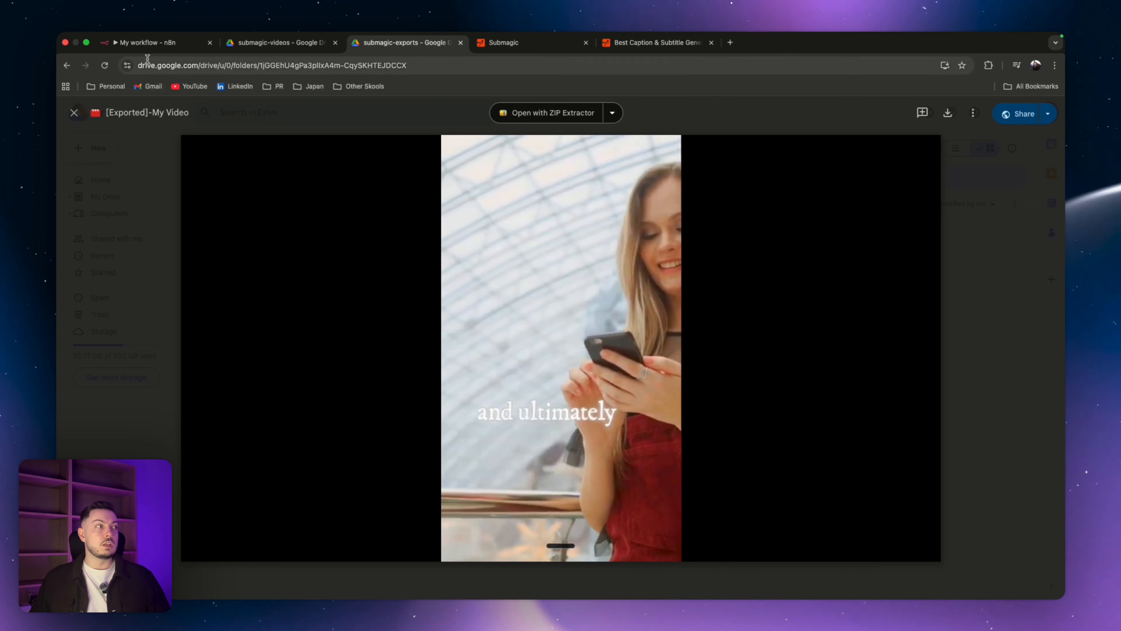
Step: Look over the existing n8n workflow and the Submagic website
{"action": "left_click", "coordinate": [150, 44]}
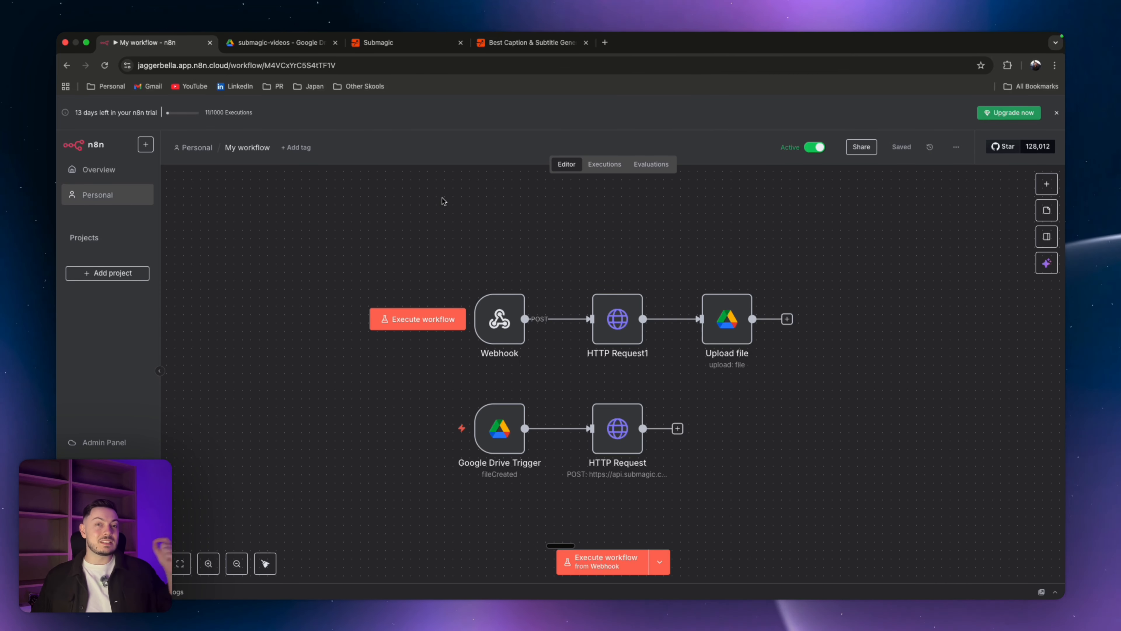
{"action": "left_click", "coordinate": [514, 43]}
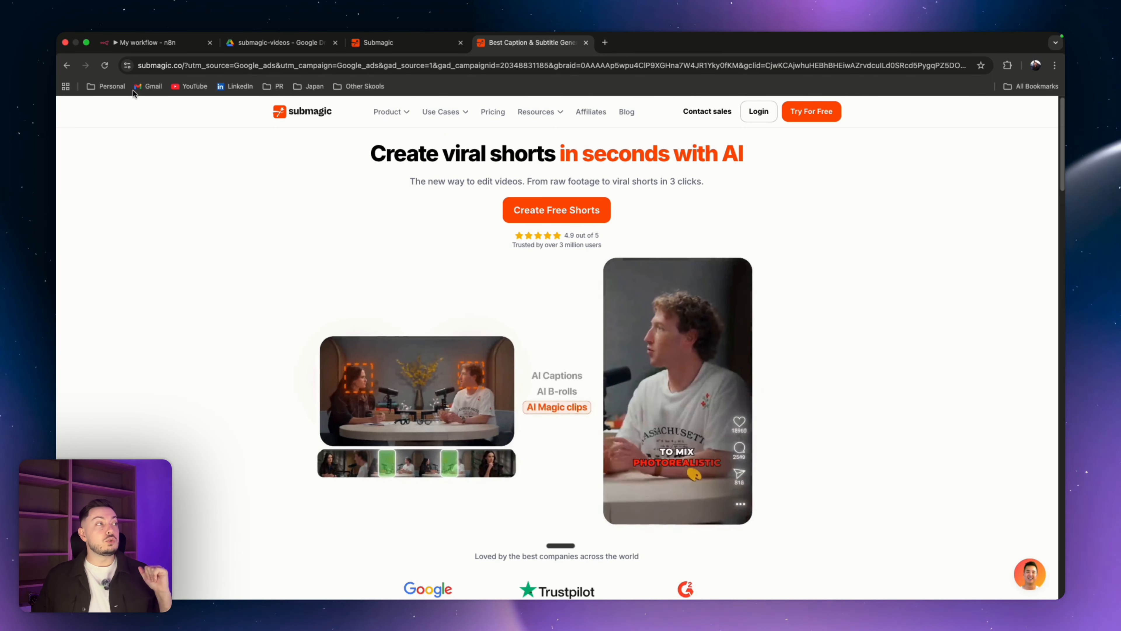
{"action": "left_click", "coordinate": [176, 45]}
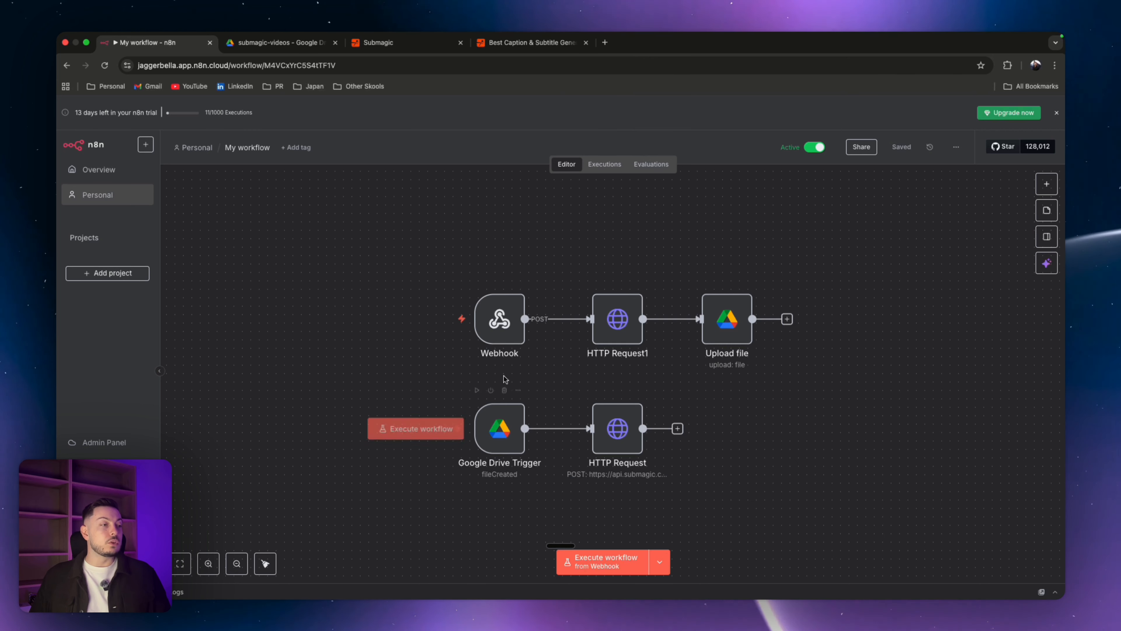
Step: Inspect the existing workflow's nodes, including the HTTP Request node's settings
{"action": "left_click_drag", "start_coordinate": [875, 306], "coordinate": [876, 283]}
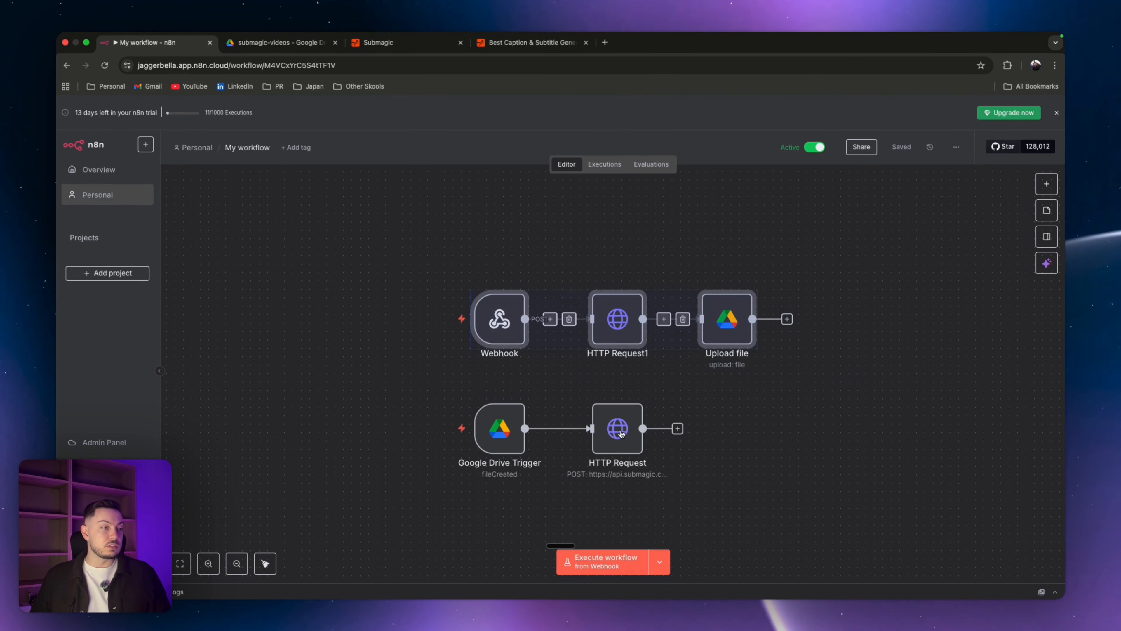
{"action": "left_click_drag", "start_coordinate": [460, 385], "coordinate": [750, 486]}
{"action": "left_click", "coordinate": [718, 495]}
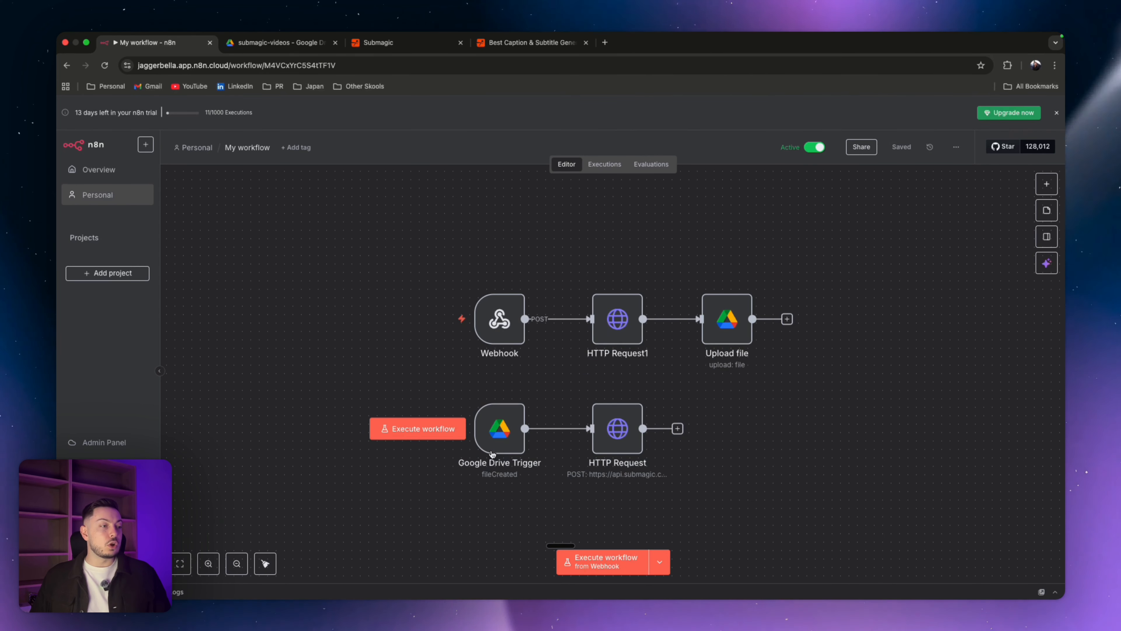
{"action": "left_click", "coordinate": [492, 444]}
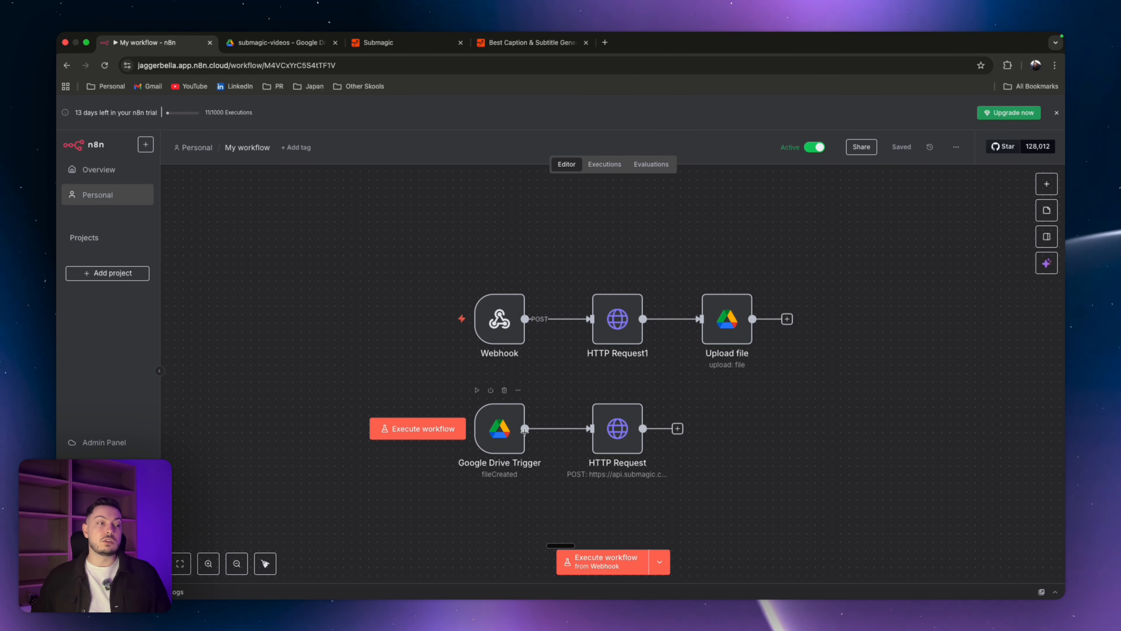
{"action": "double_click", "coordinate": [627, 435]}
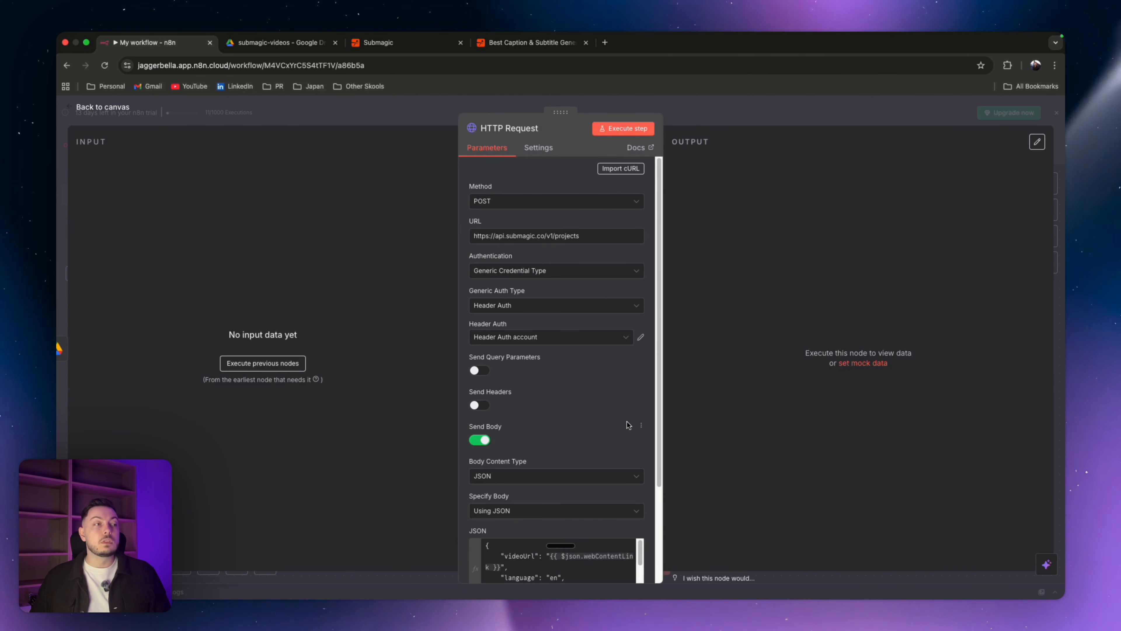
{"action": "left_click", "coordinate": [442, 109]}
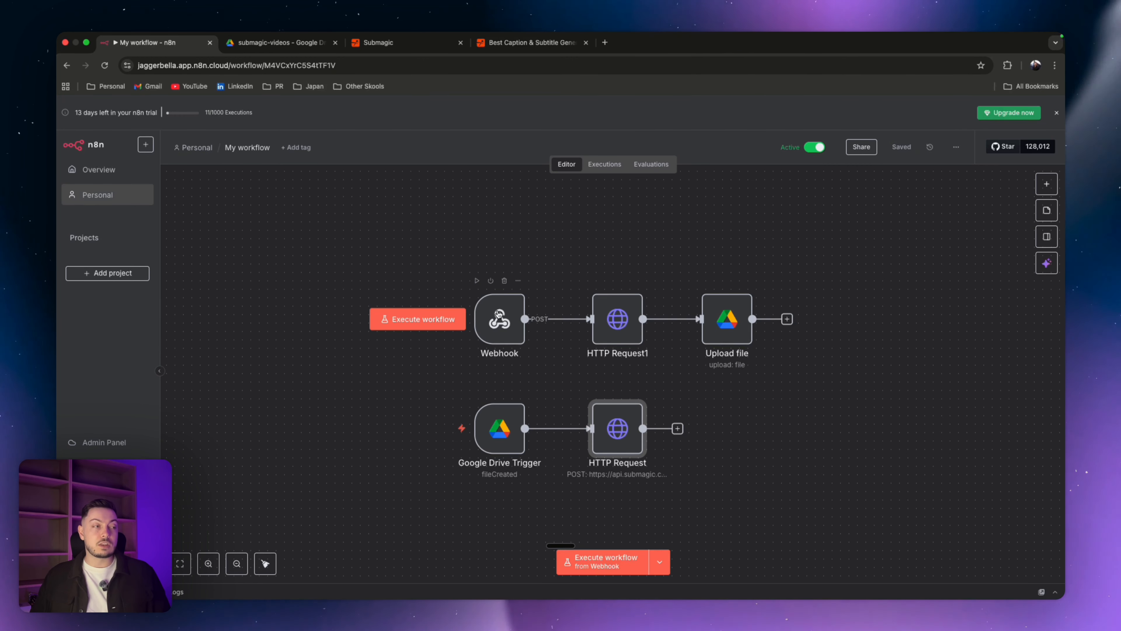
{"action": "left_click", "coordinate": [498, 315]}
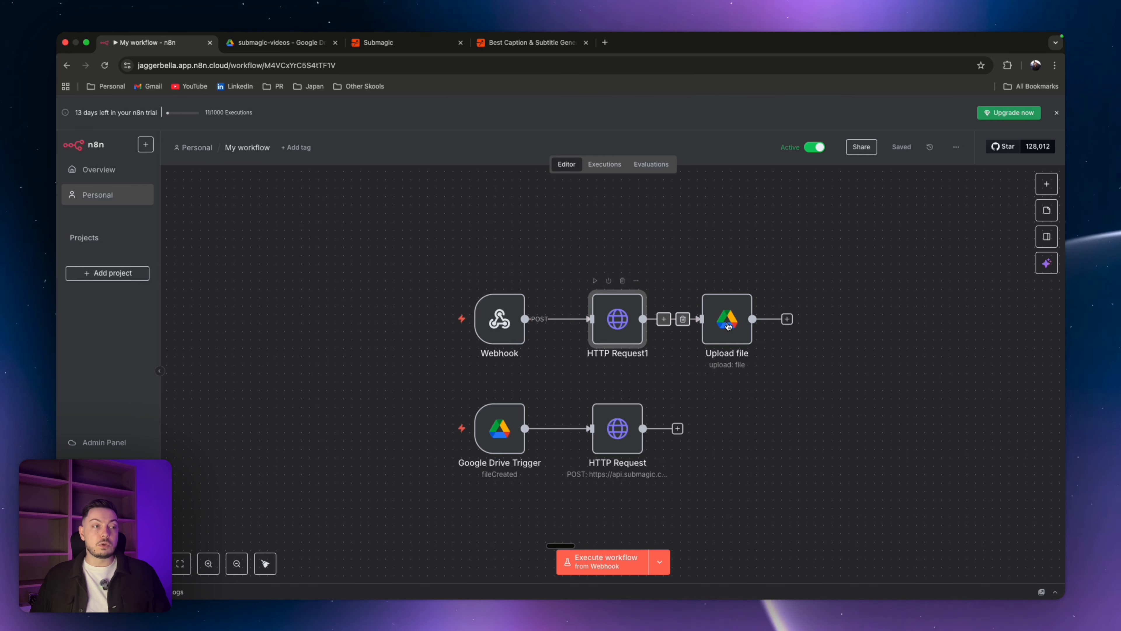
Step: Start a new workflow with a Google Drive trigger on changes involving a specific folder
{"action": "left_click", "coordinate": [729, 326]}
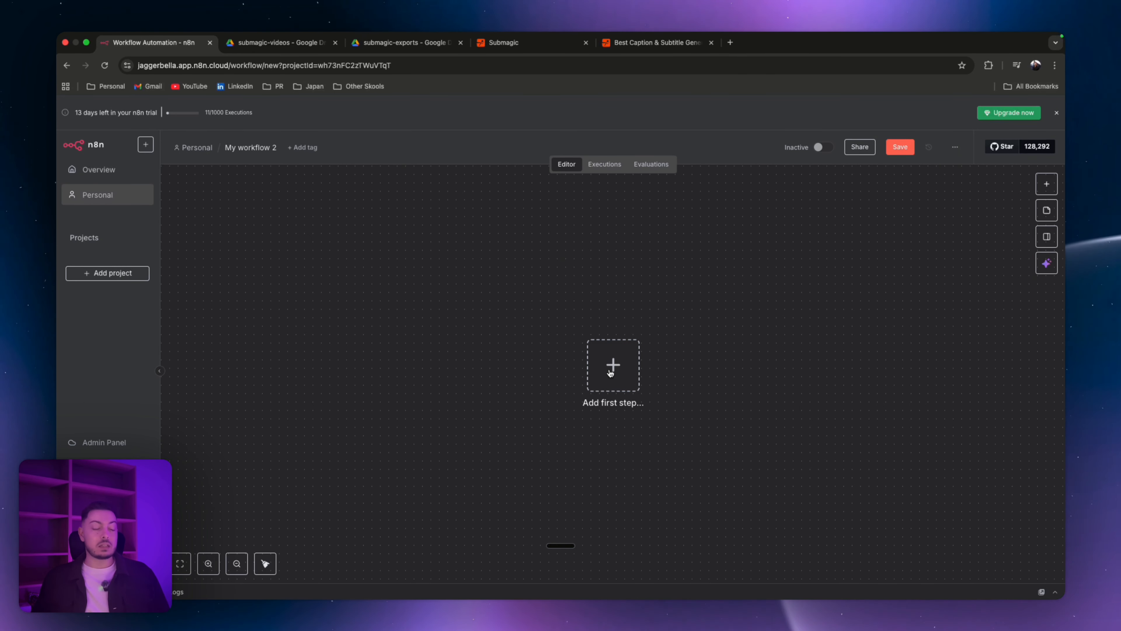
{"action": "left_click", "coordinate": [610, 373]}
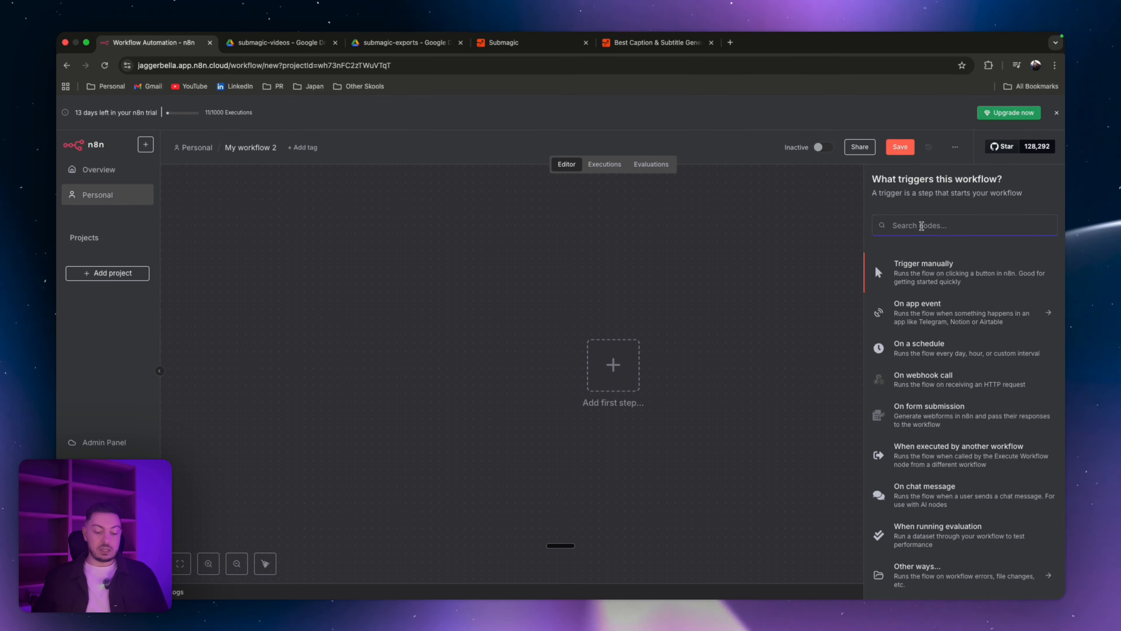
{"action": "type", "text": "google d"}
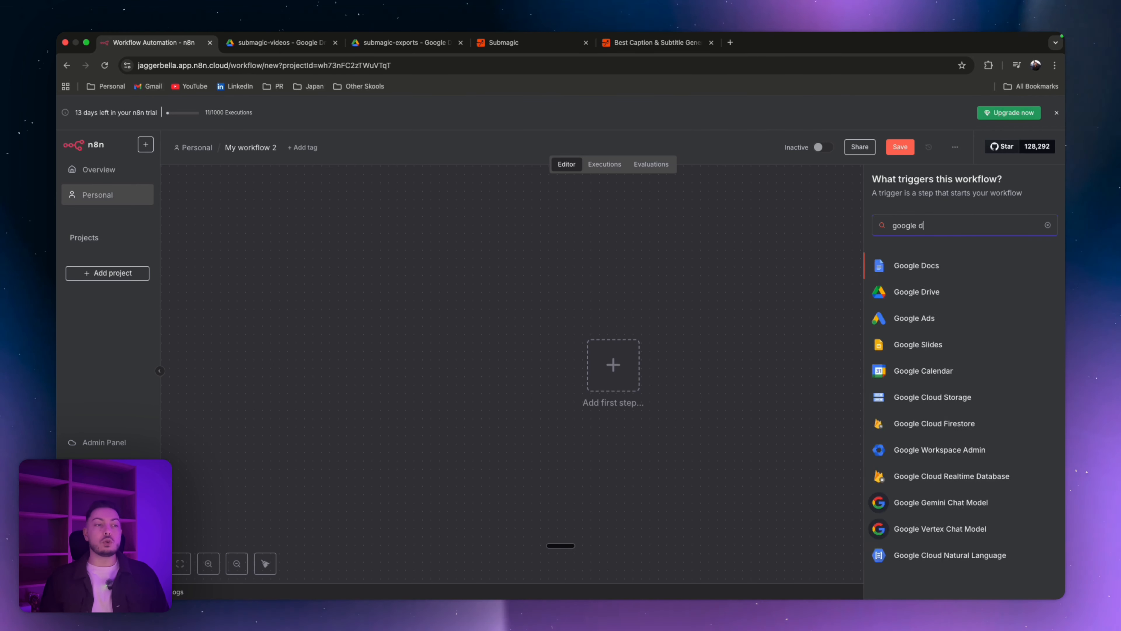
{"action": "type", "text": "rive"}
{"action": "left_click", "coordinate": [912, 267]}
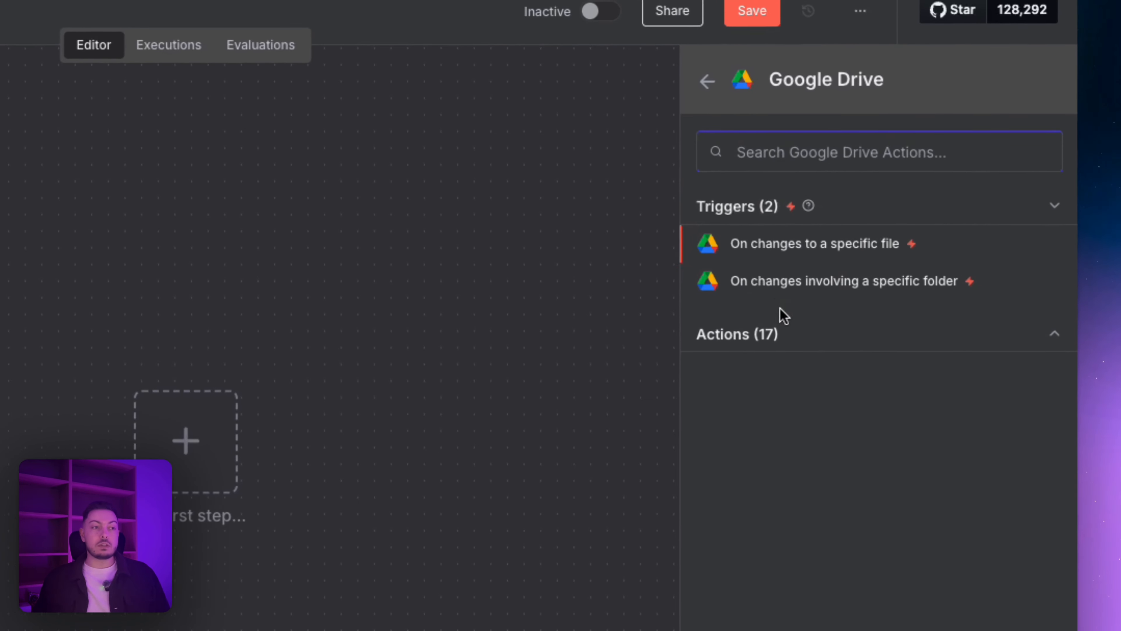
{"action": "left_click", "coordinate": [763, 283]}
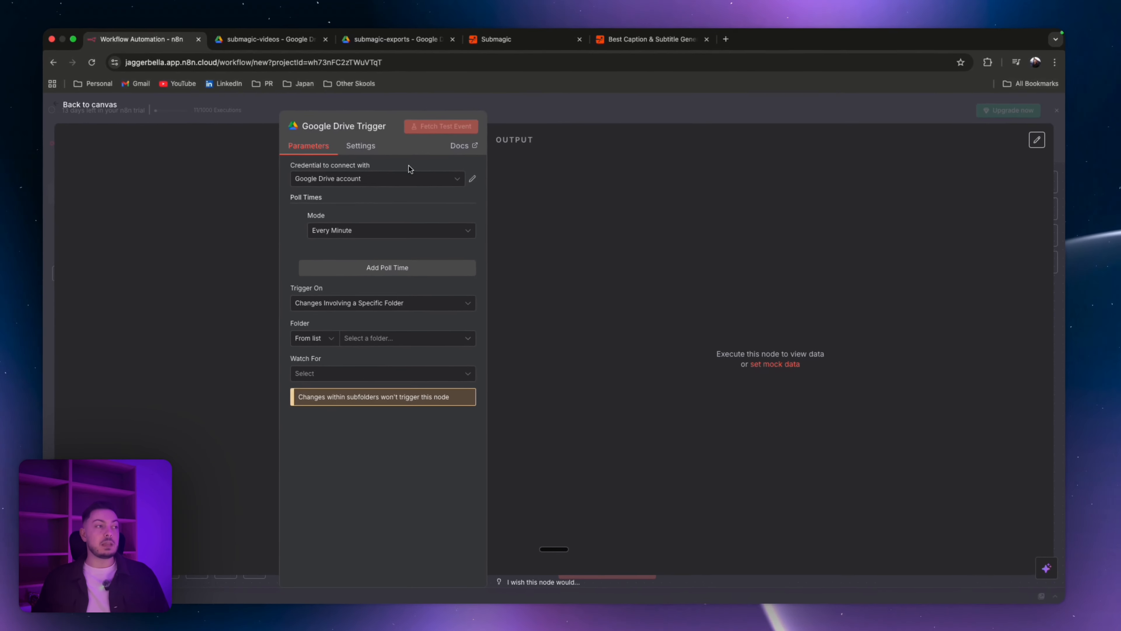
Step: Create a new Google Drive OAuth2 credential for the trigger
{"action": "left_click", "coordinate": [389, 180]}
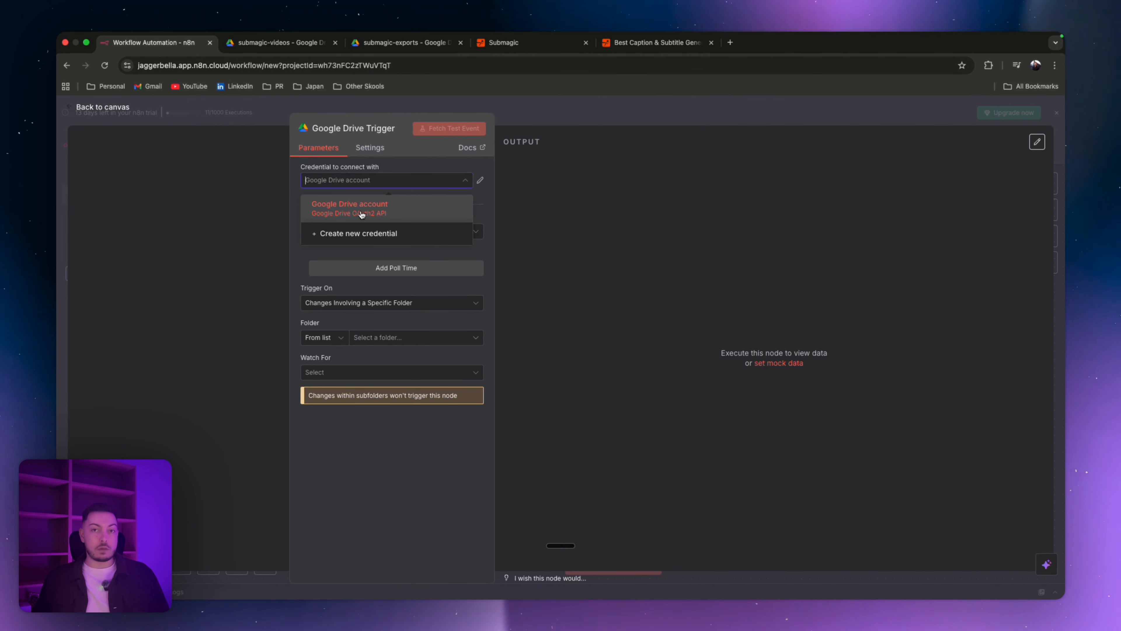
{"action": "left_click", "coordinate": [359, 234]}
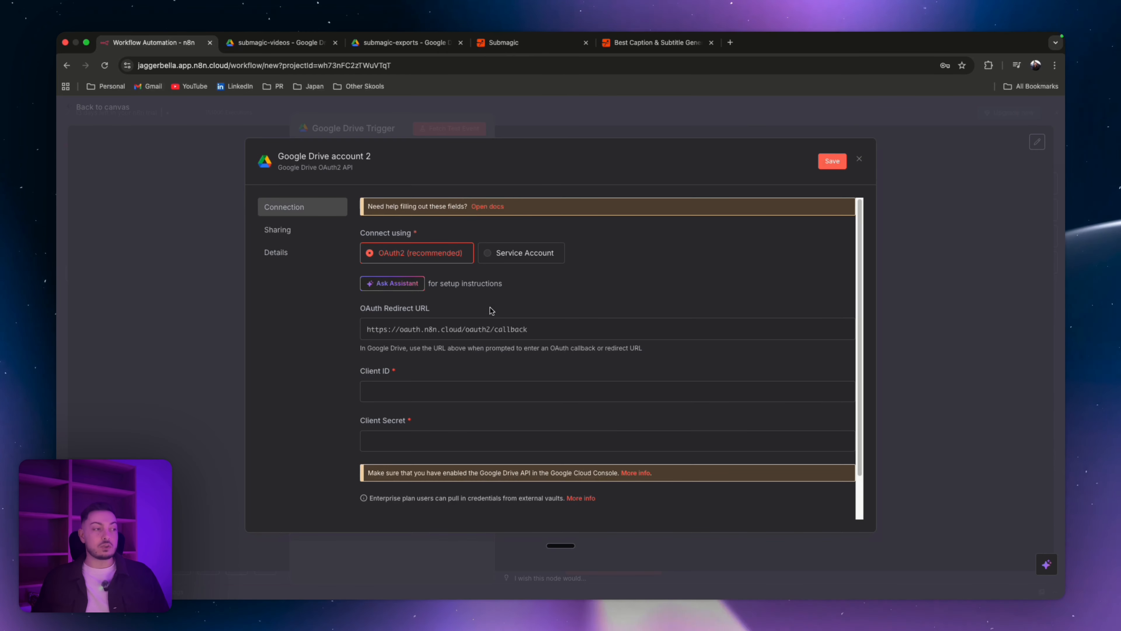
{"action": "scroll", "coordinate": [415, 397], "scroll_direction": "down", "scroll_amount": 2}
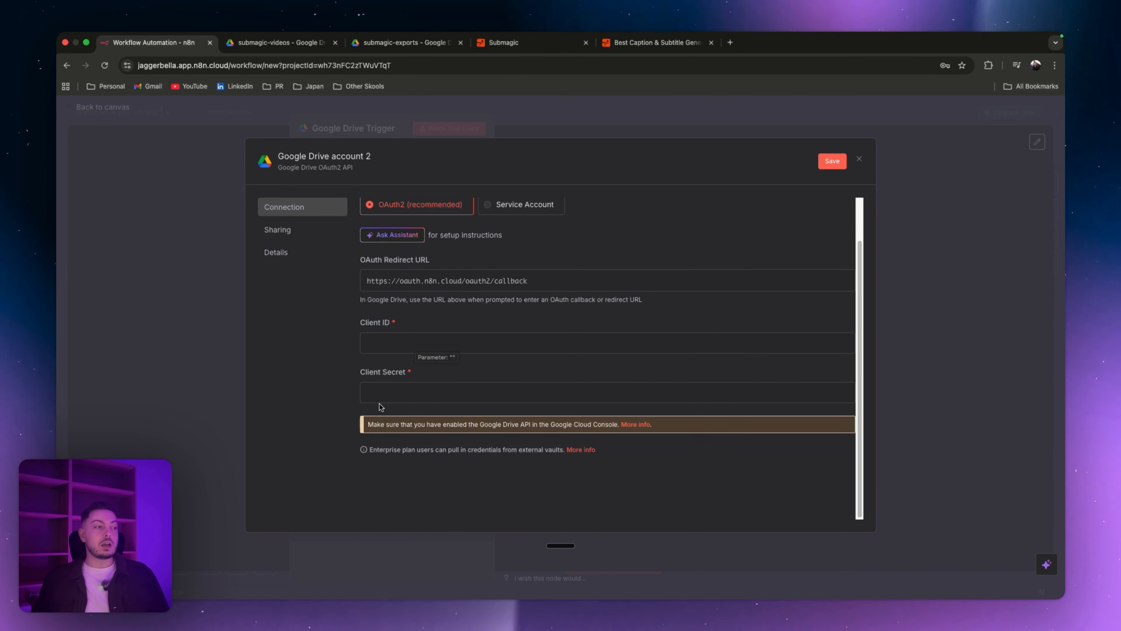
{"action": "scroll", "coordinate": [589, 245], "scroll_direction": "up", "scroll_amount": 2}
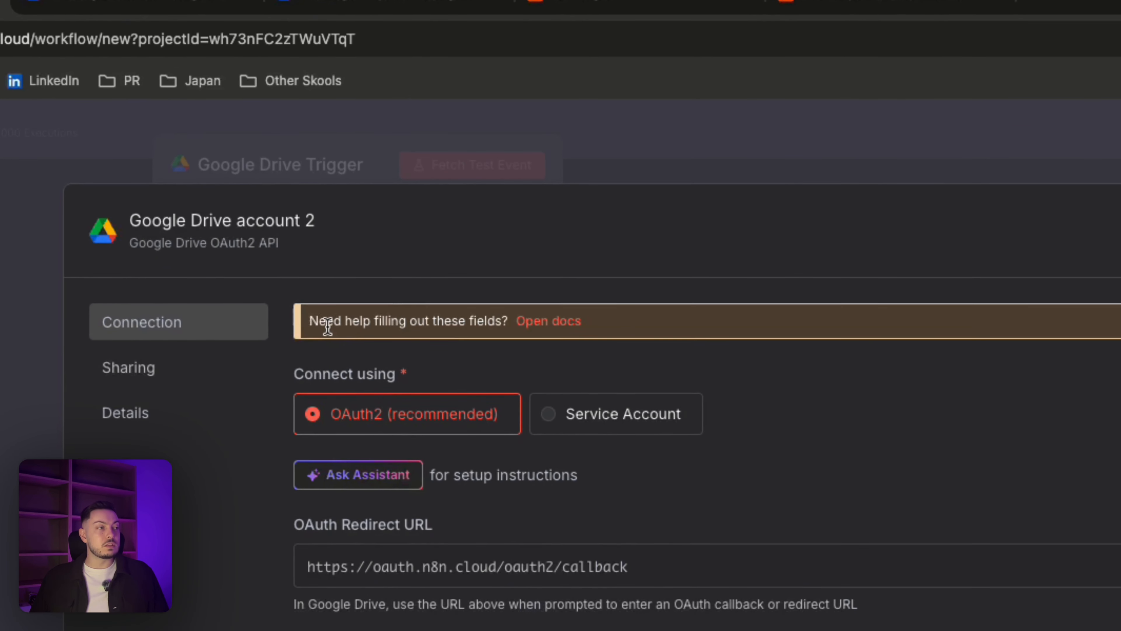
Step: Open the credential setup docs and follow the Google Cloud link
{"action": "left_click", "coordinate": [547, 323]}
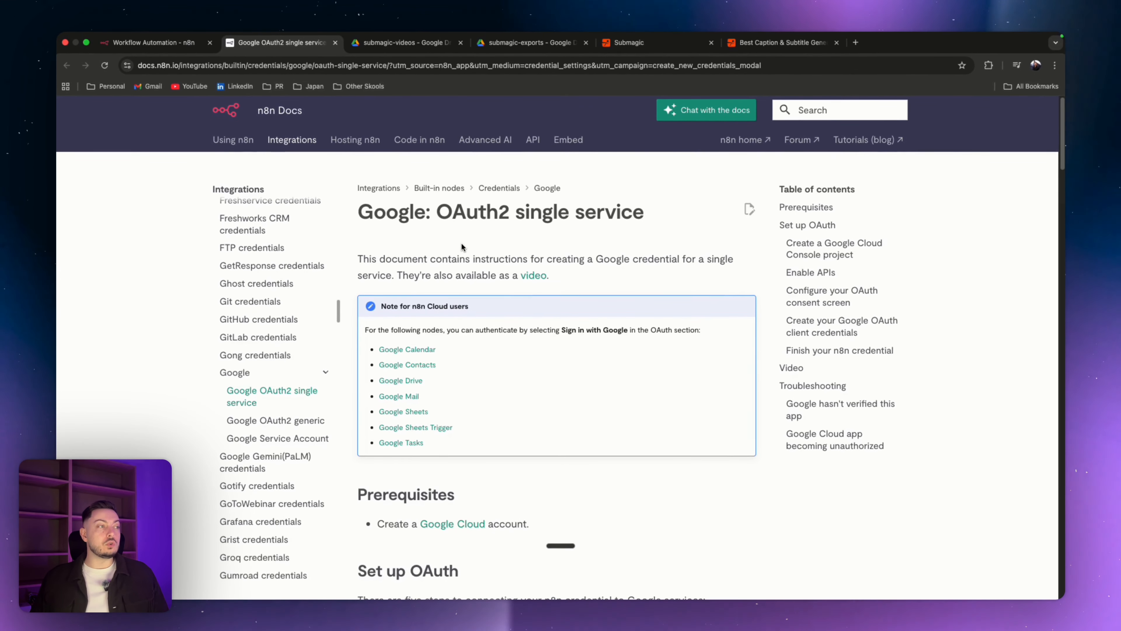
{"action": "scroll", "coordinate": [461, 240], "scroll_direction": "down", "scroll_amount": 5}
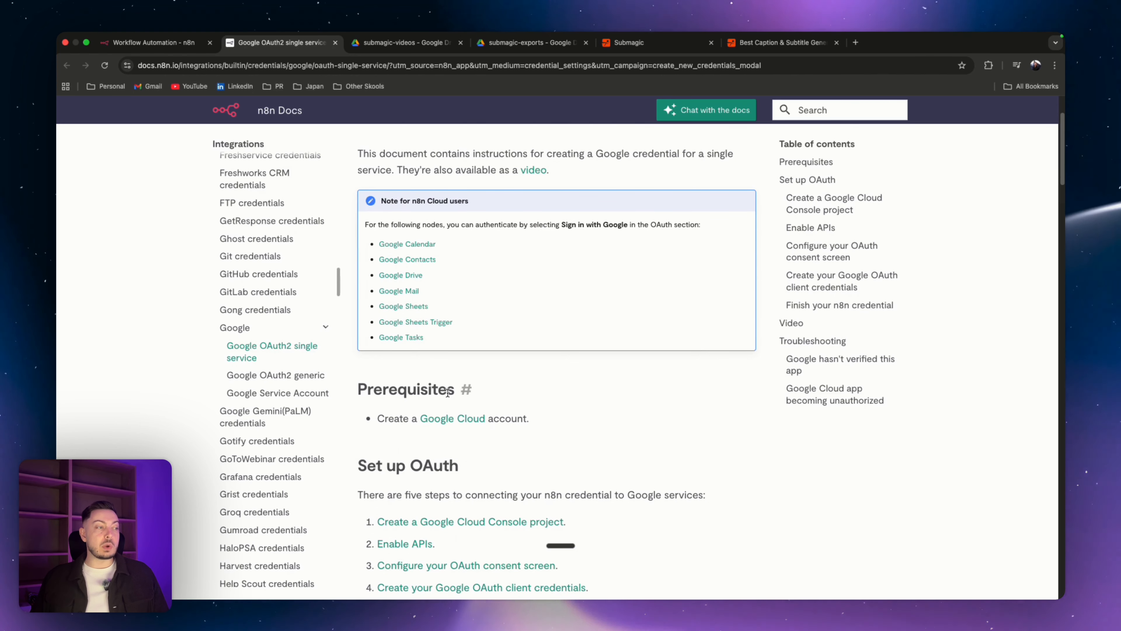
{"action": "left_click", "coordinate": [450, 422]}
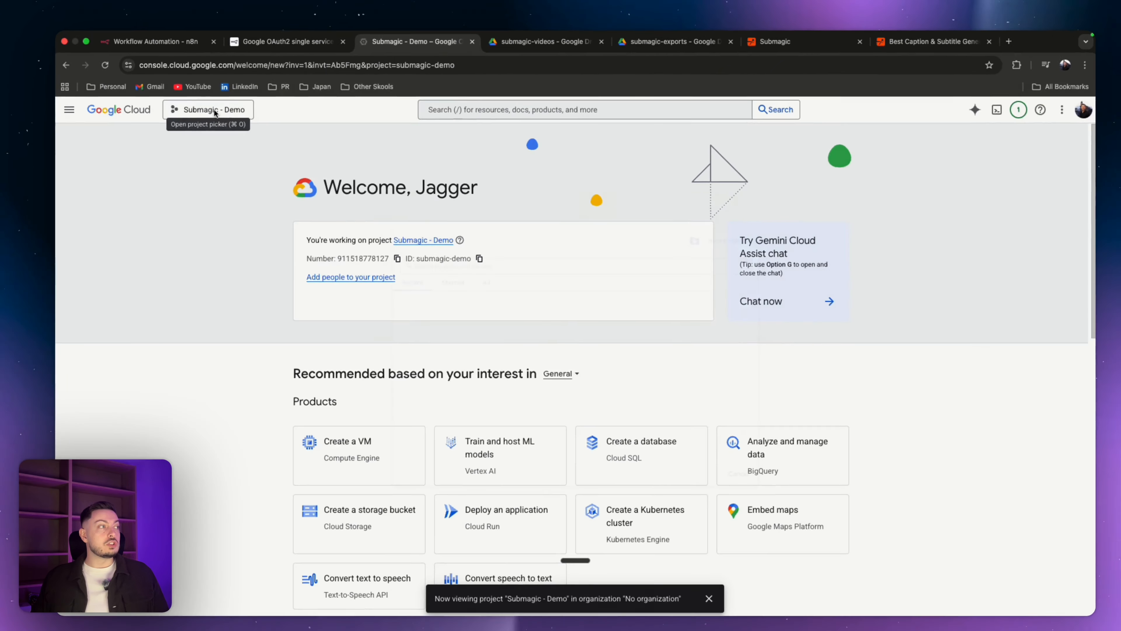
Step: Create a new Google Cloud project named Submagic - Demo 2
{"action": "left_click", "coordinate": [332, 150]}
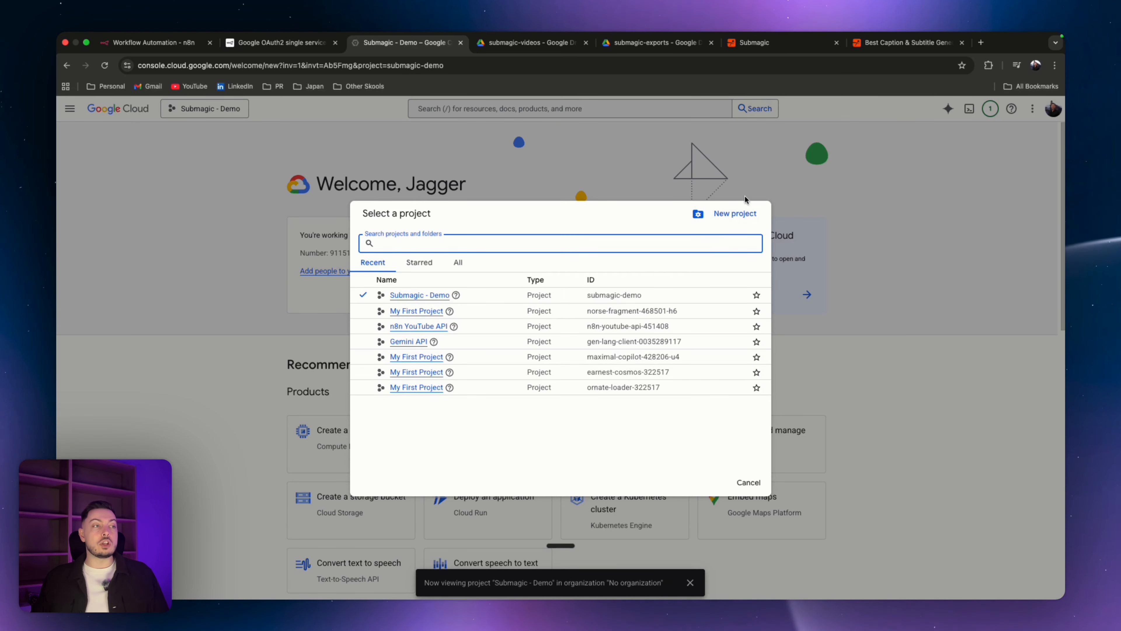
{"action": "left_click", "coordinate": [727, 214]}
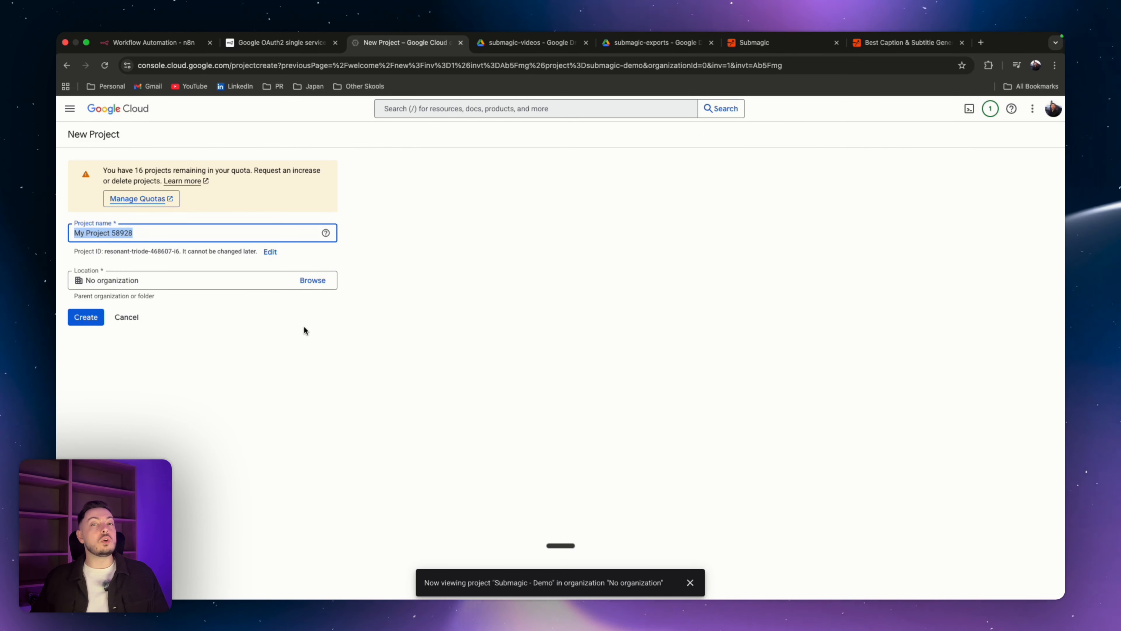
{"action": "type", "text": "Submagic - Demo #2"}
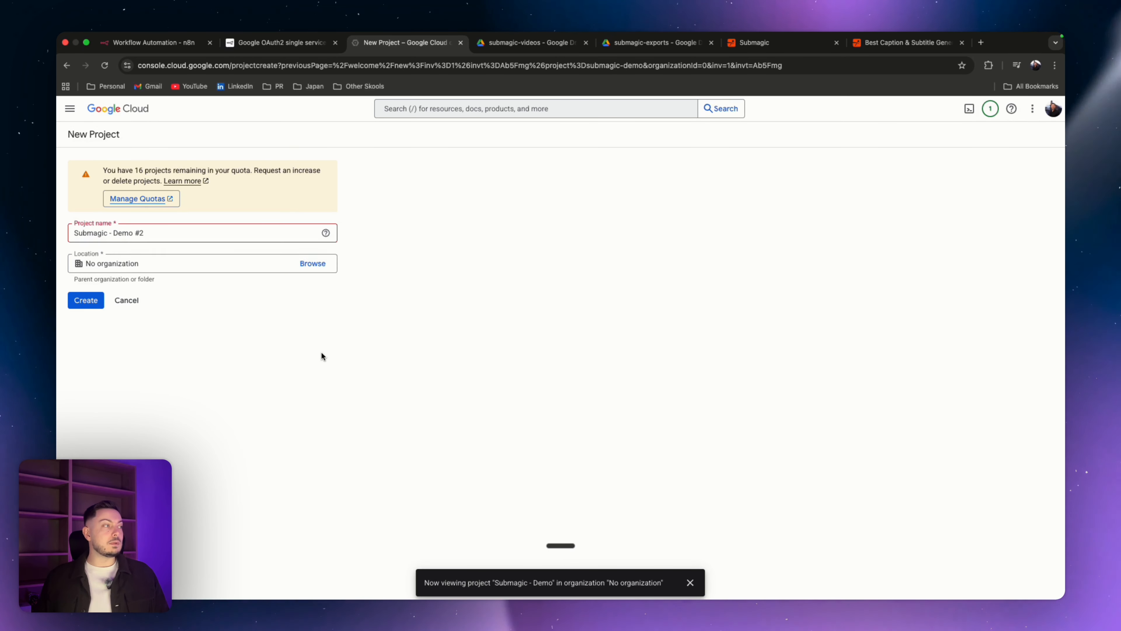
{"action": "key", "text": "BackSpace"}
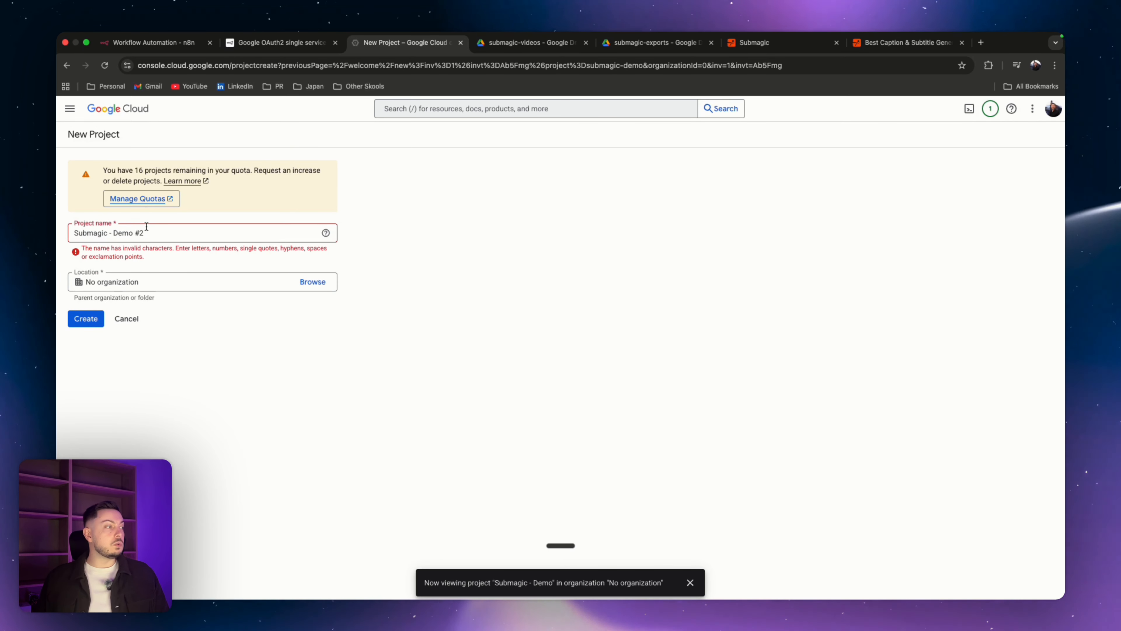
{"action": "mouse_move", "coordinate": [144, 233]}
{"action": "left_mouse_down"}
{"action": "mouse_move", "coordinate": [124, 232]}
{"action": "mouse_move", "coordinate": [135, 234]}
{"action": "left_mouse_up"}
{"action": "type", "text": "2"}
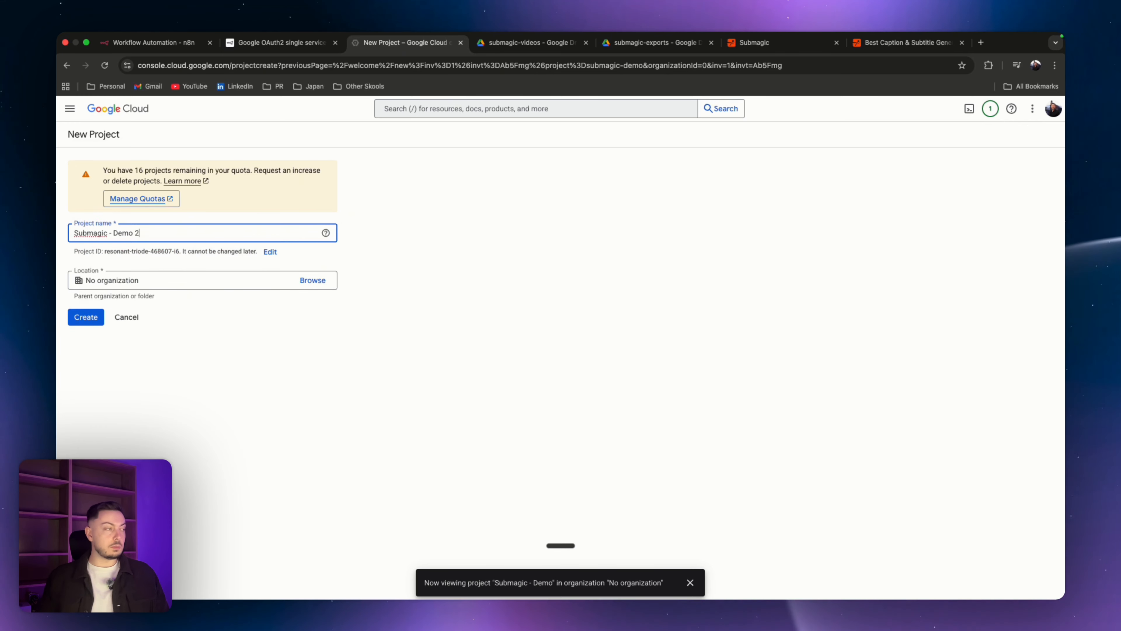
{"action": "left_click", "coordinate": [169, 362]}
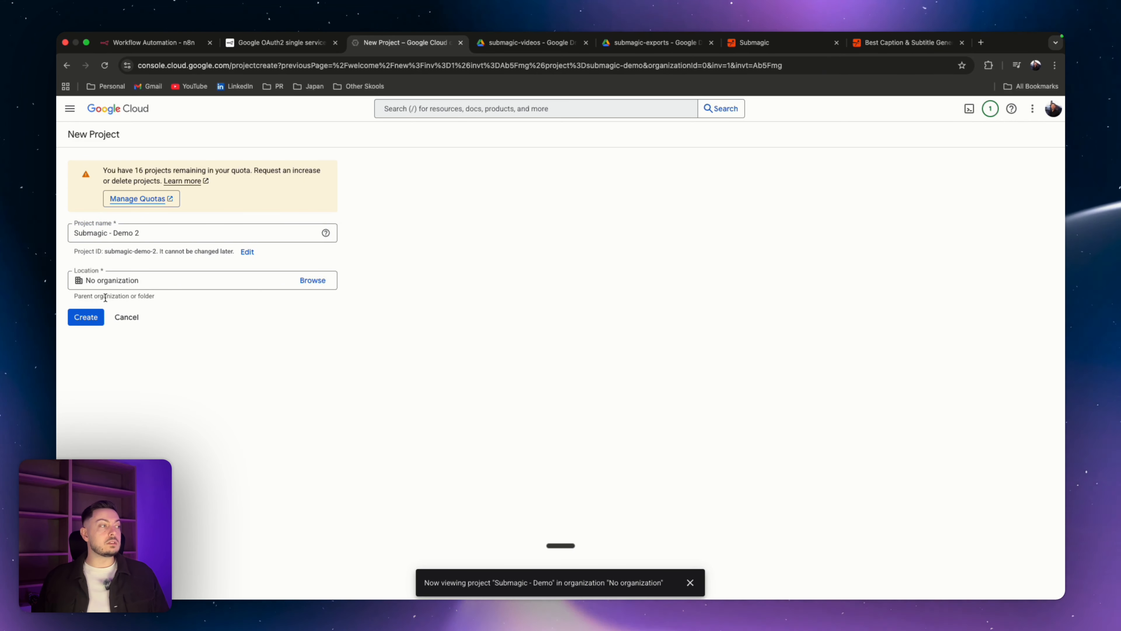
{"action": "left_click", "coordinate": [84, 317]}
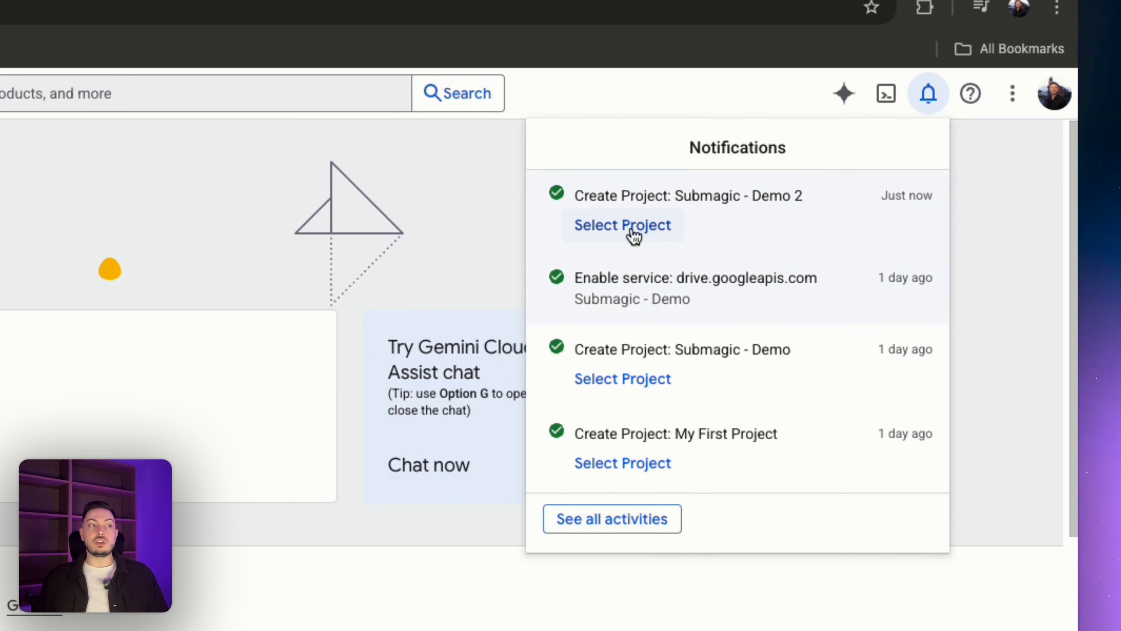
Step: Switch to the Submagic - Demo 2 project and start configuring its OAuth consent screen
{"action": "left_click", "coordinate": [630, 229]}
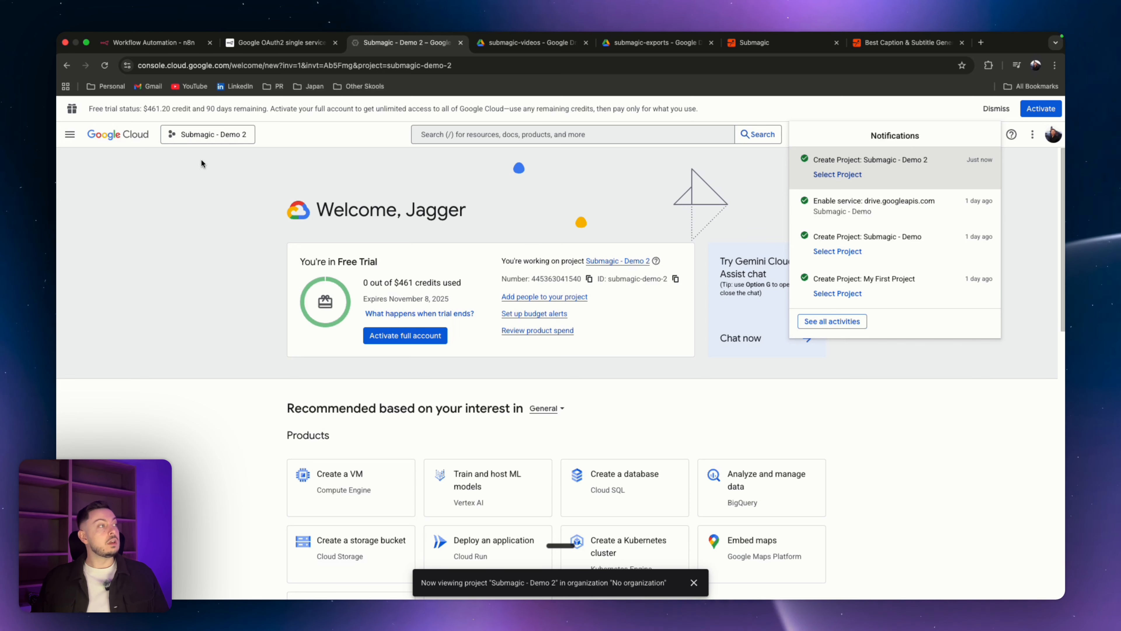
{"action": "left_click", "coordinate": [72, 138]}
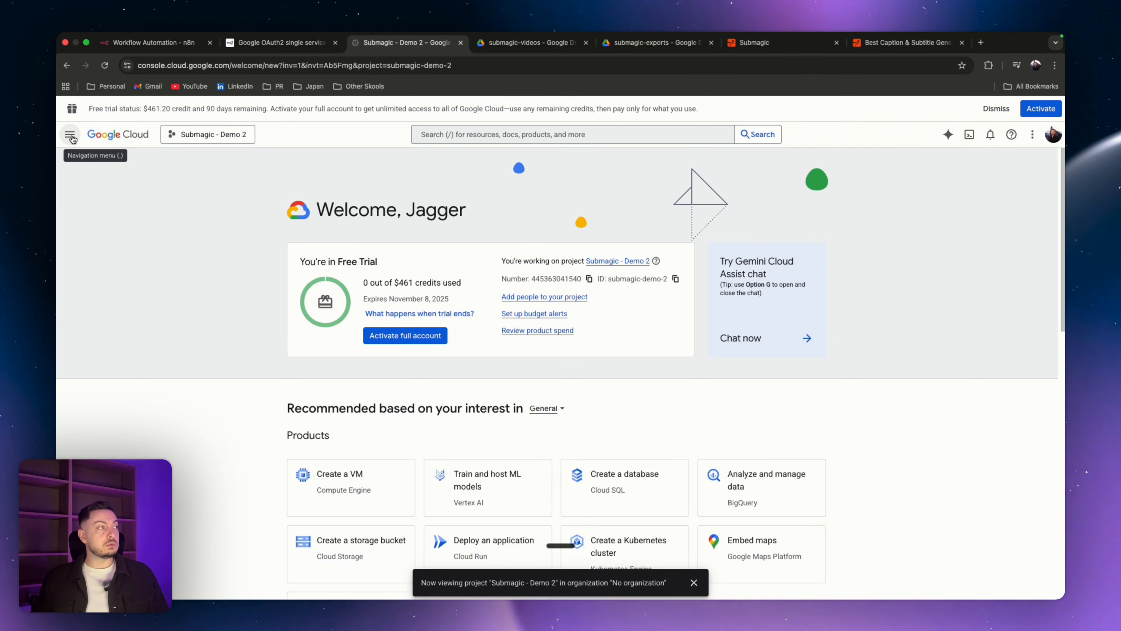
{"action": "left_click", "coordinate": [71, 135]}
{"action": "mouse_move", "coordinate": [109, 273]}
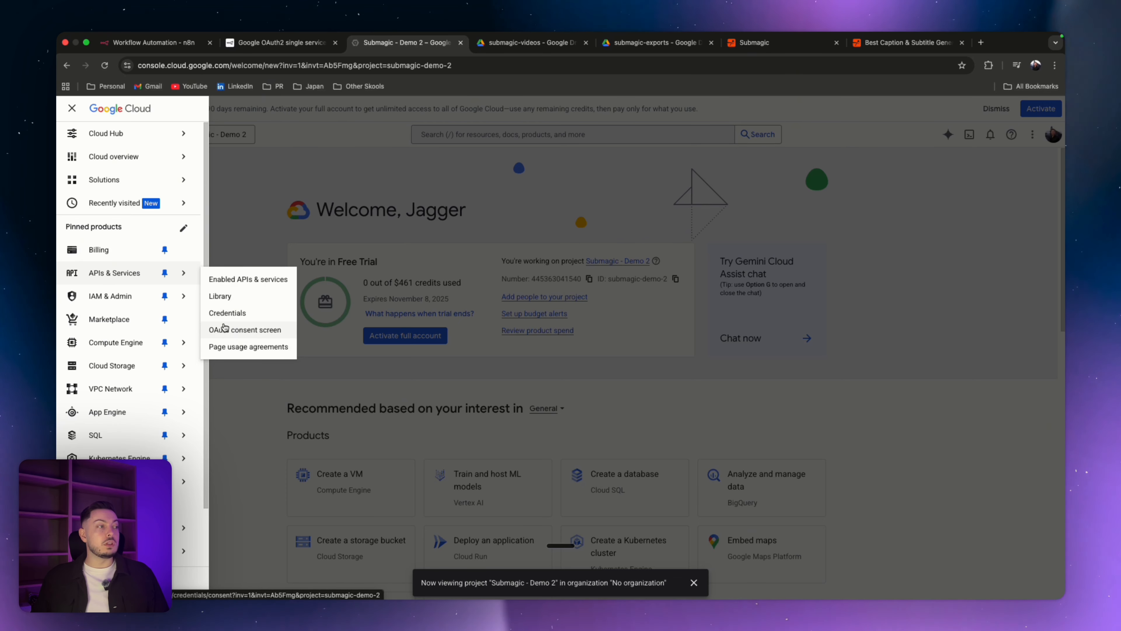
{"action": "left_click", "coordinate": [246, 329]}
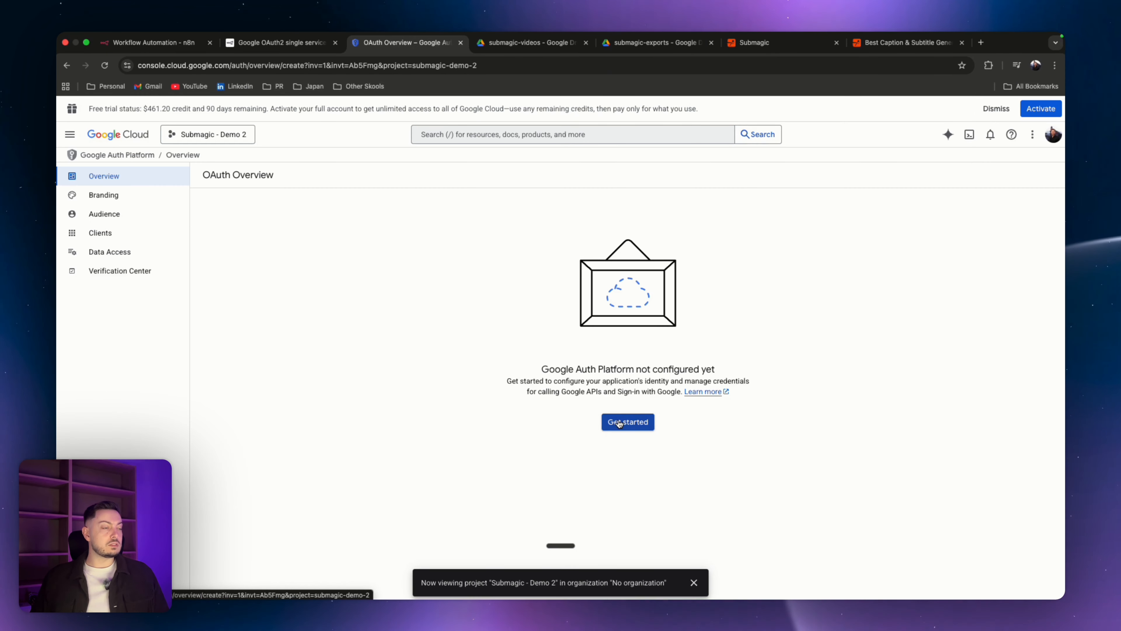
{"action": "left_click", "coordinate": [620, 423]}
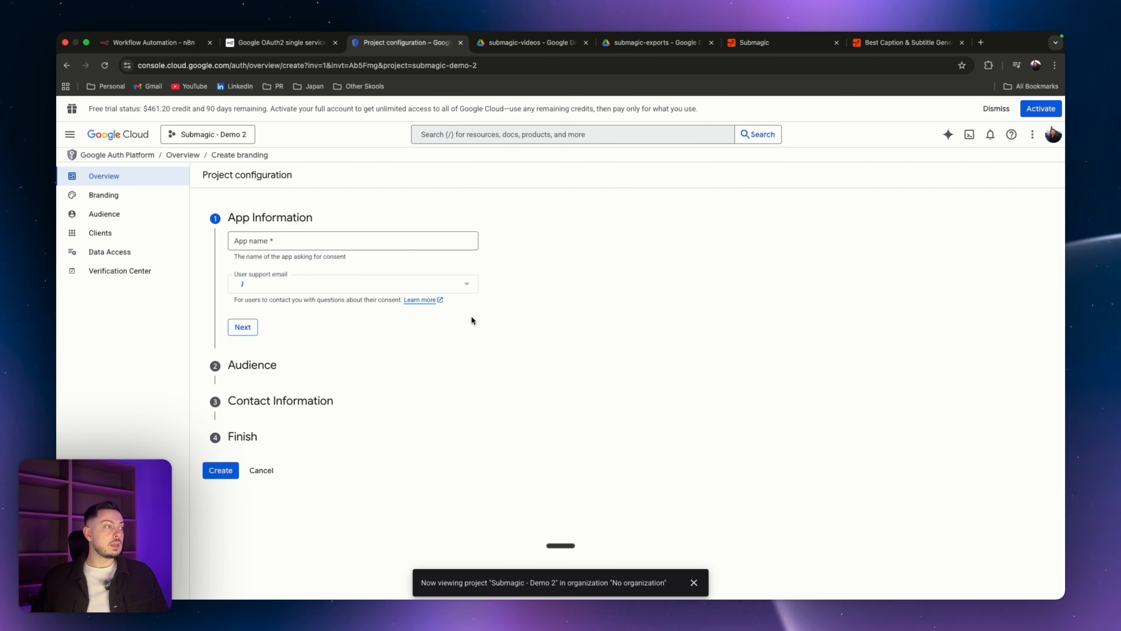
Step: Enter the app name Submagic demo 2, select the user support e-mail, and choose the External audience
{"action": "left_click", "coordinate": [316, 242]}
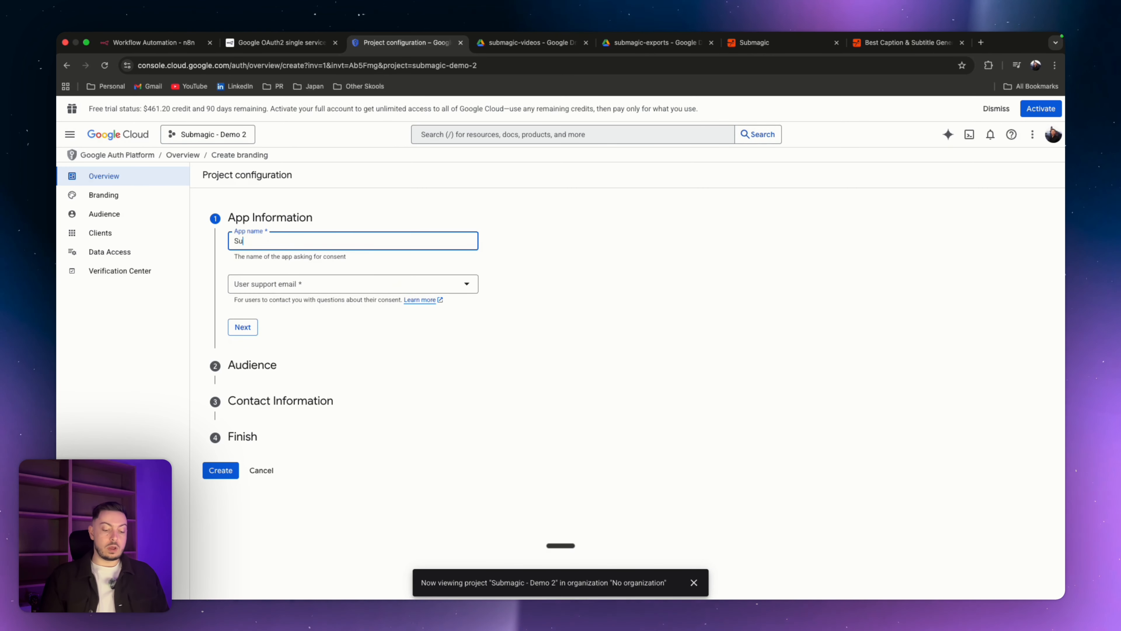
{"action": "type", "text": "Submagi"}
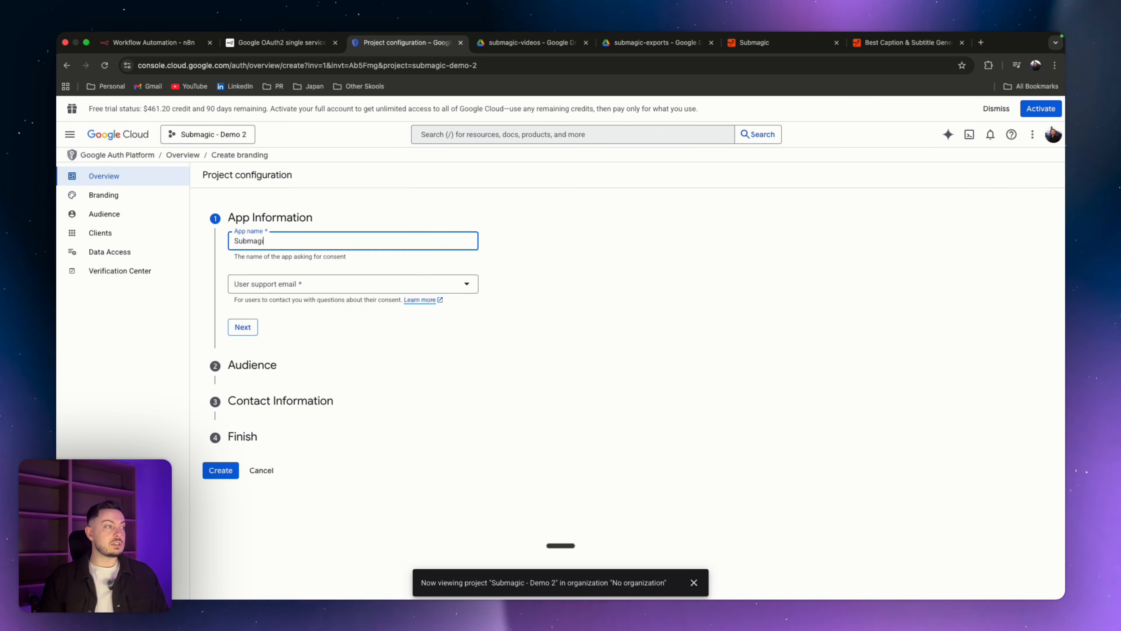
{"action": "type", "text": "c demo 2"}
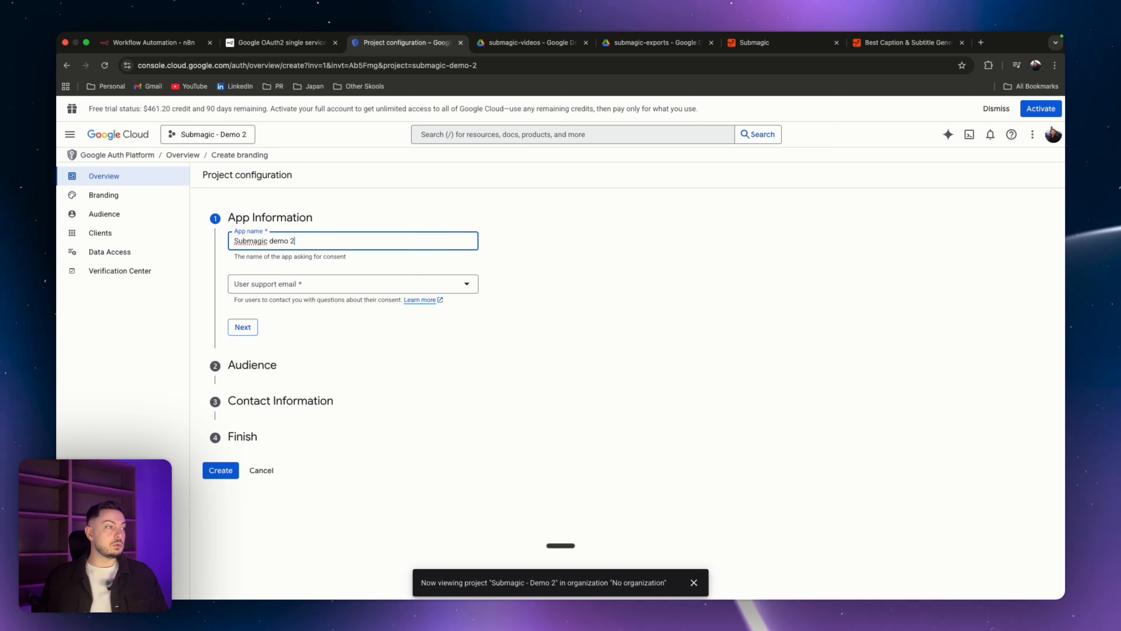
{"action": "left_click", "coordinate": [315, 291]}
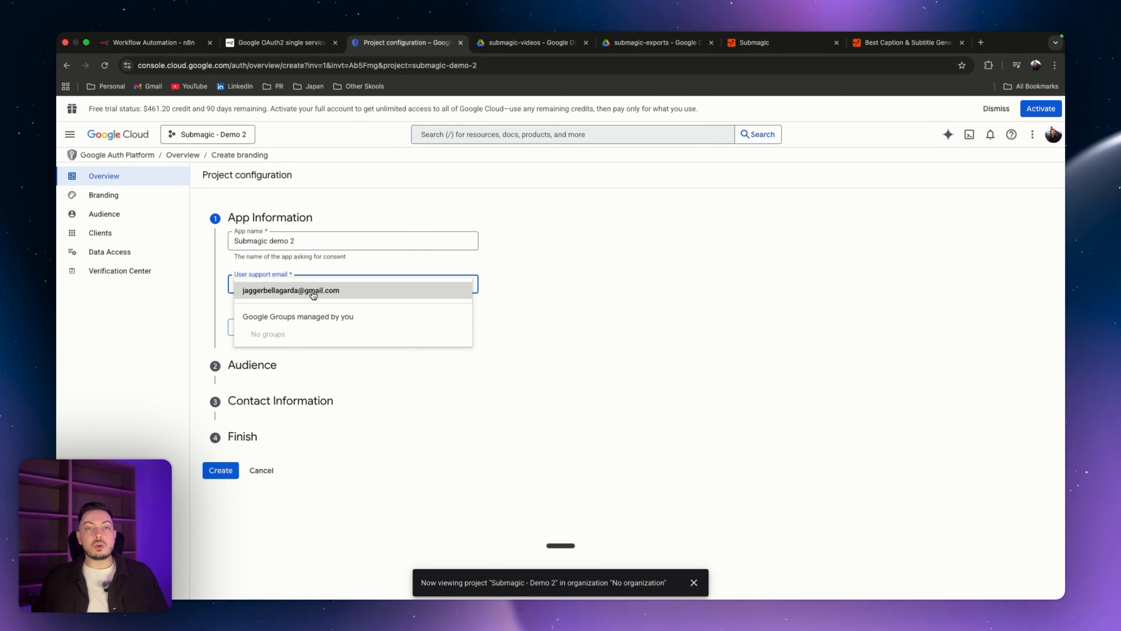
{"action": "left_click", "coordinate": [313, 292]}
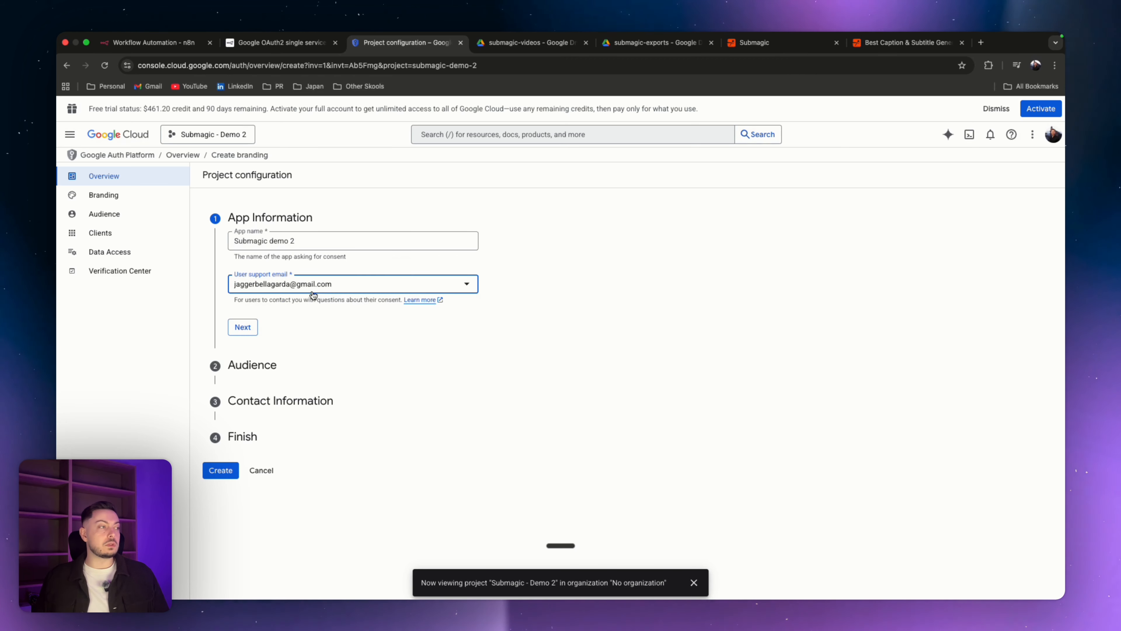
{"action": "left_click", "coordinate": [243, 327]}
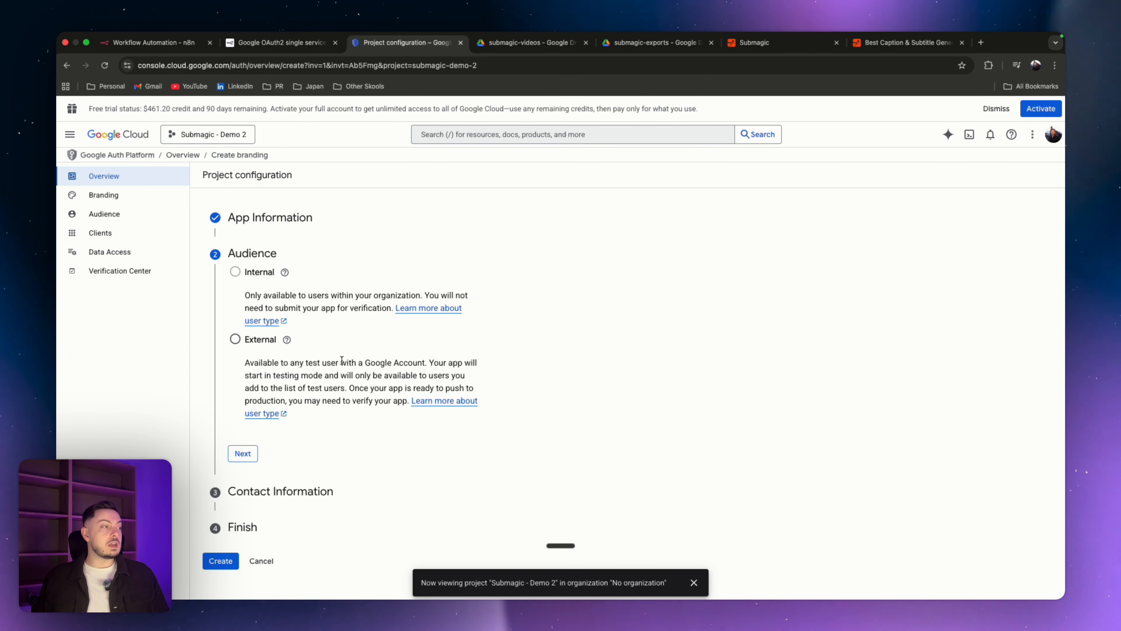
{"action": "left_click", "coordinate": [234, 341]}
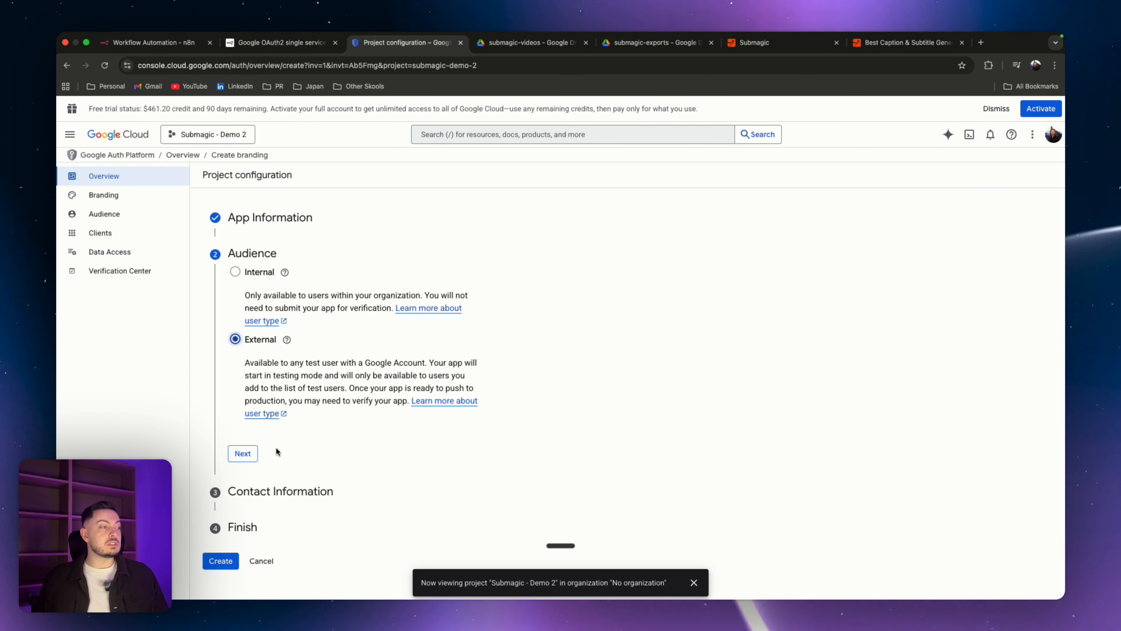
{"action": "left_click", "coordinate": [249, 455]}
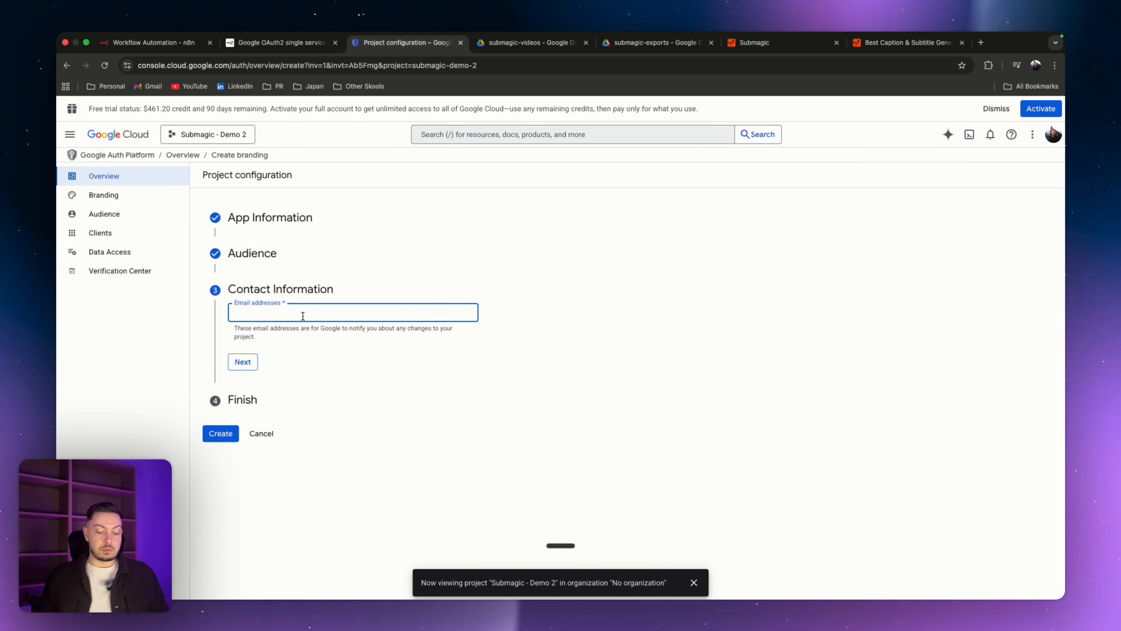
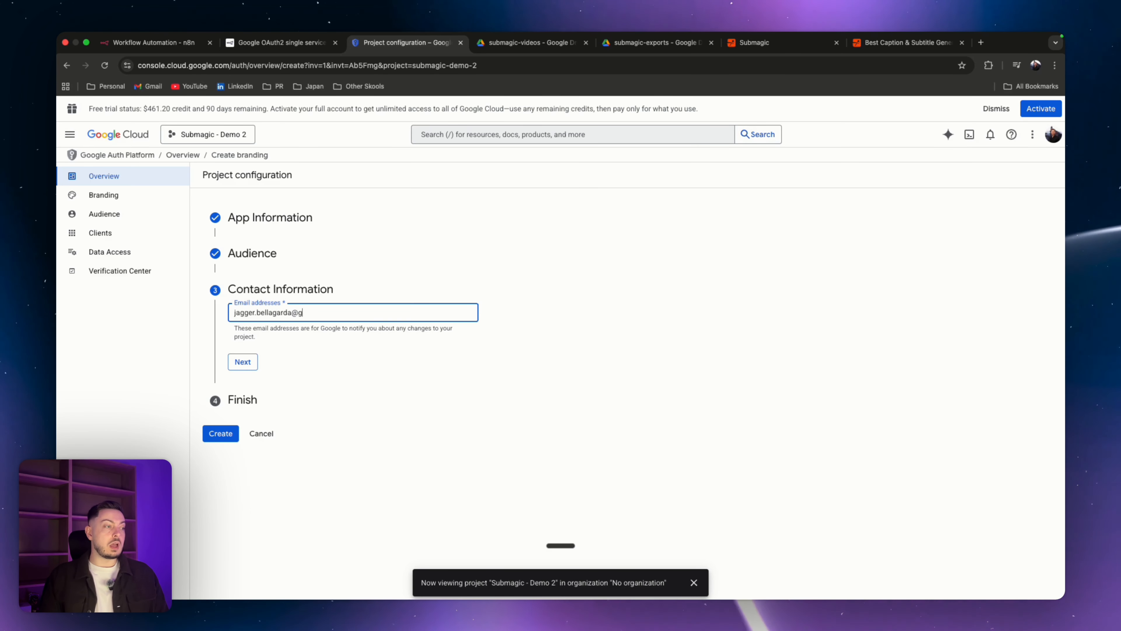
Step: Enter the developer's contact e-mail, agree to the Google API Services User Data Policy, and finish the consent configuration
{"action": "left_click", "coordinate": [250, 370]}
{"action": "left_click", "coordinate": [234, 343]}
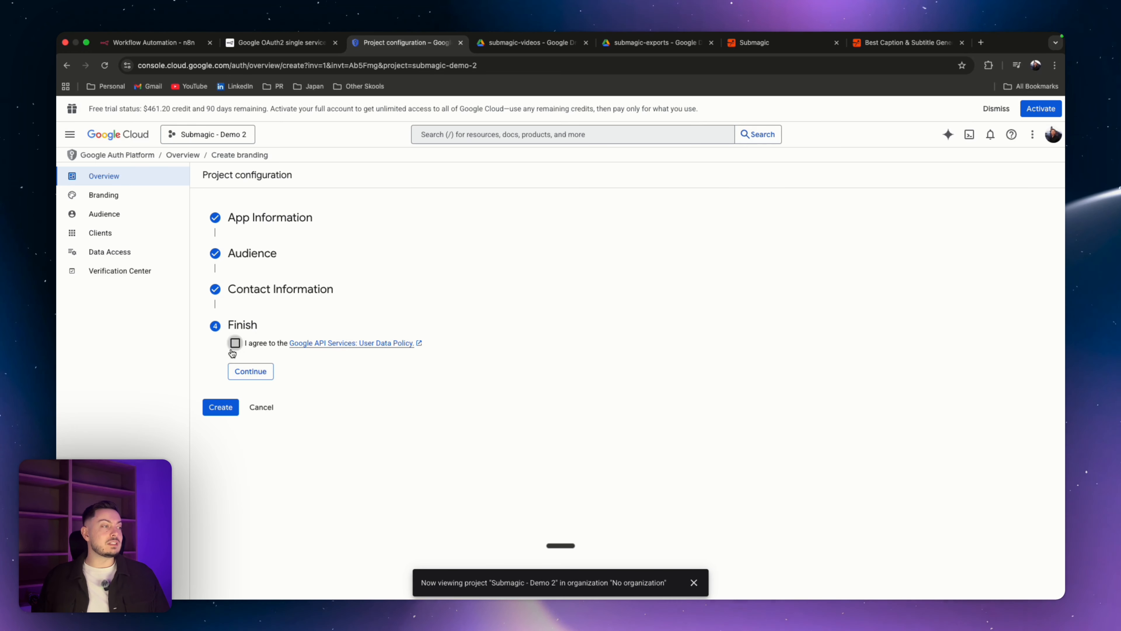
{"action": "left_click", "coordinate": [248, 373]}
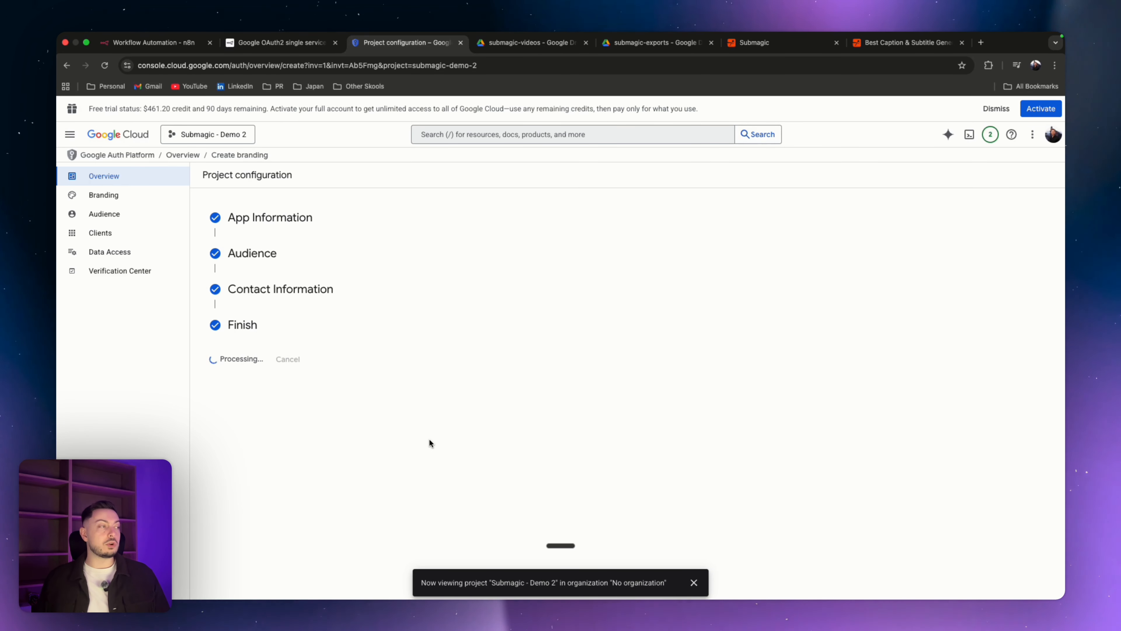
Step: Start creating a new OAuth client ID credential with the Web application type
{"action": "left_click", "coordinate": [70, 135]}
{"action": "mouse_move", "coordinate": [119, 289]}
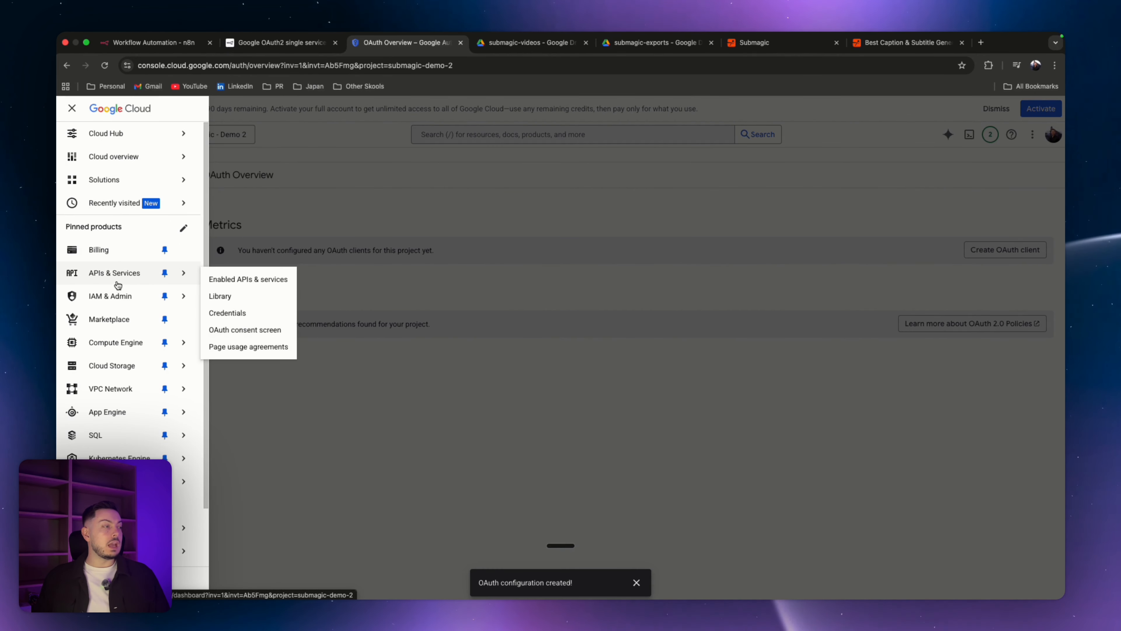
{"action": "left_click", "coordinate": [234, 314]}
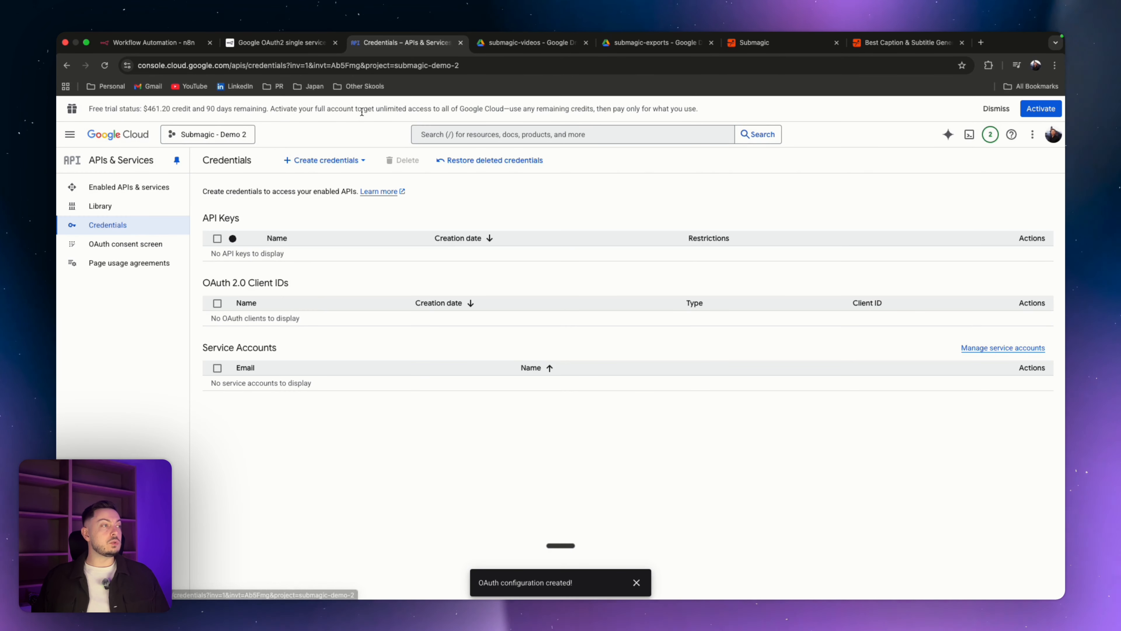
{"action": "left_click", "coordinate": [316, 168]}
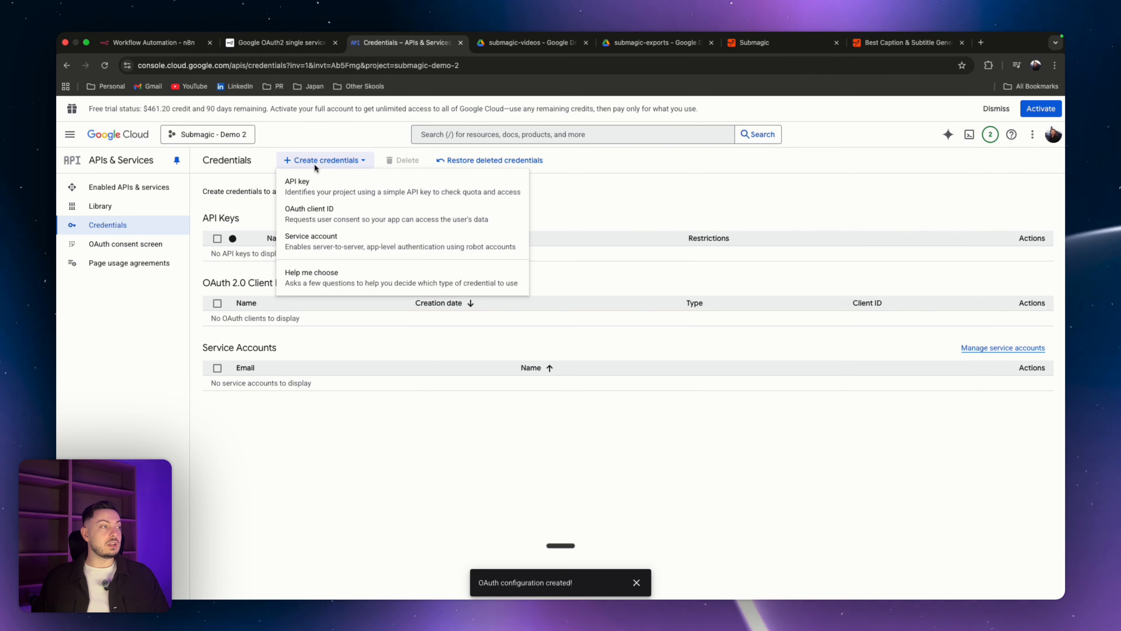
{"action": "left_click", "coordinate": [316, 224]}
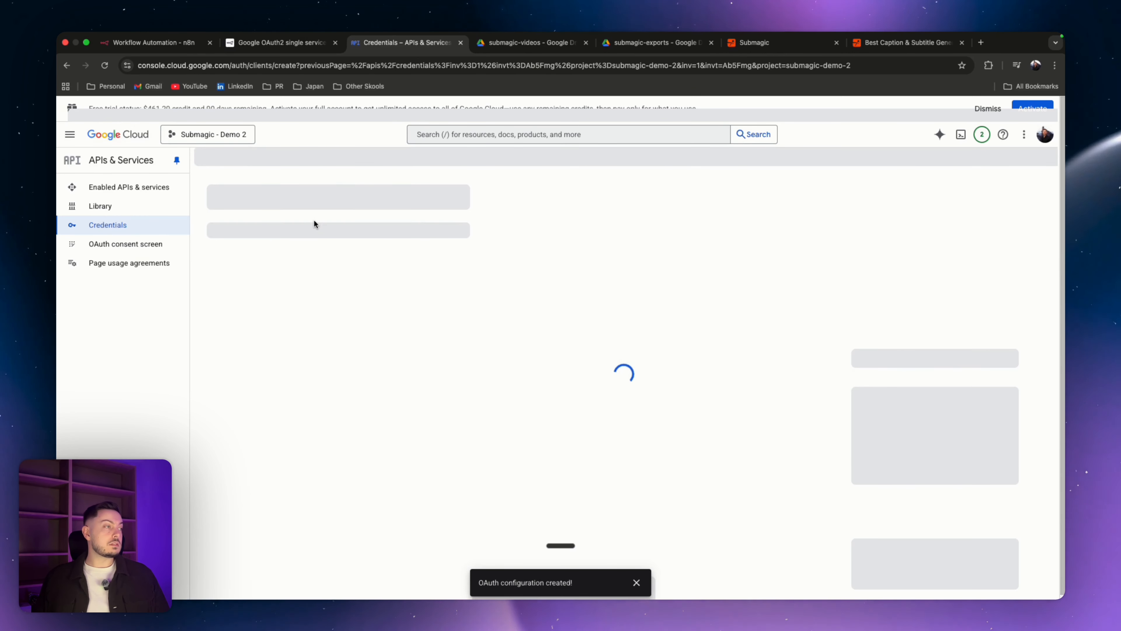
{"action": "left_click", "coordinate": [275, 256]}
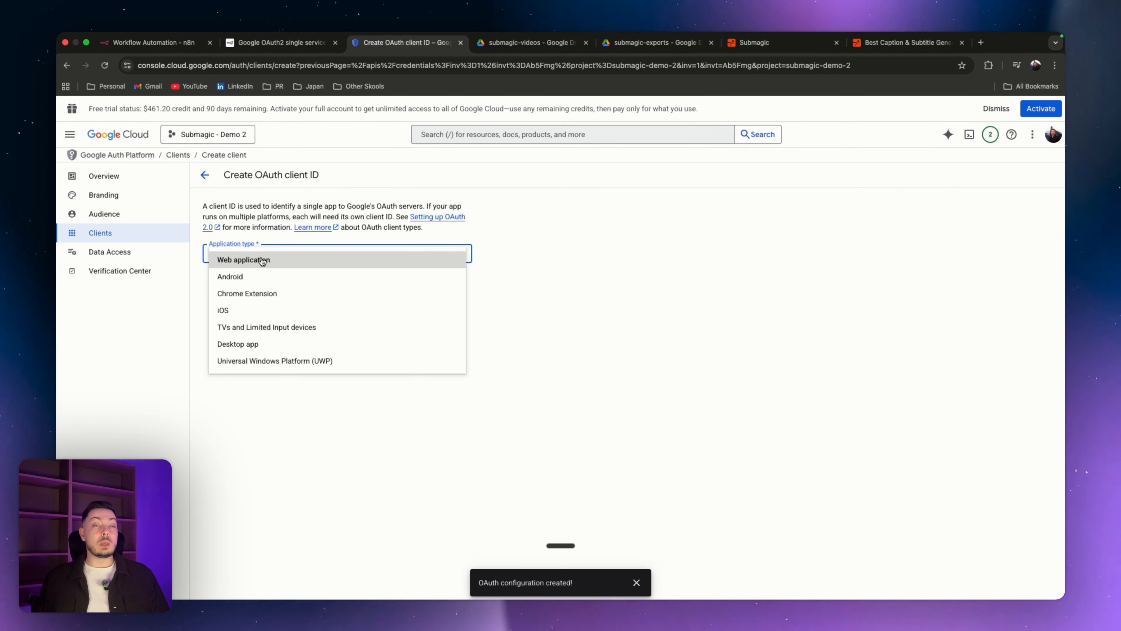
{"action": "left_click", "coordinate": [263, 260]}
Step: Name the OAuth client Submagic demo 2 and add an authorized redirect URI entry
{"action": "left_click_drag", "start_coordinate": [263, 284], "coordinate": [171, 283]}
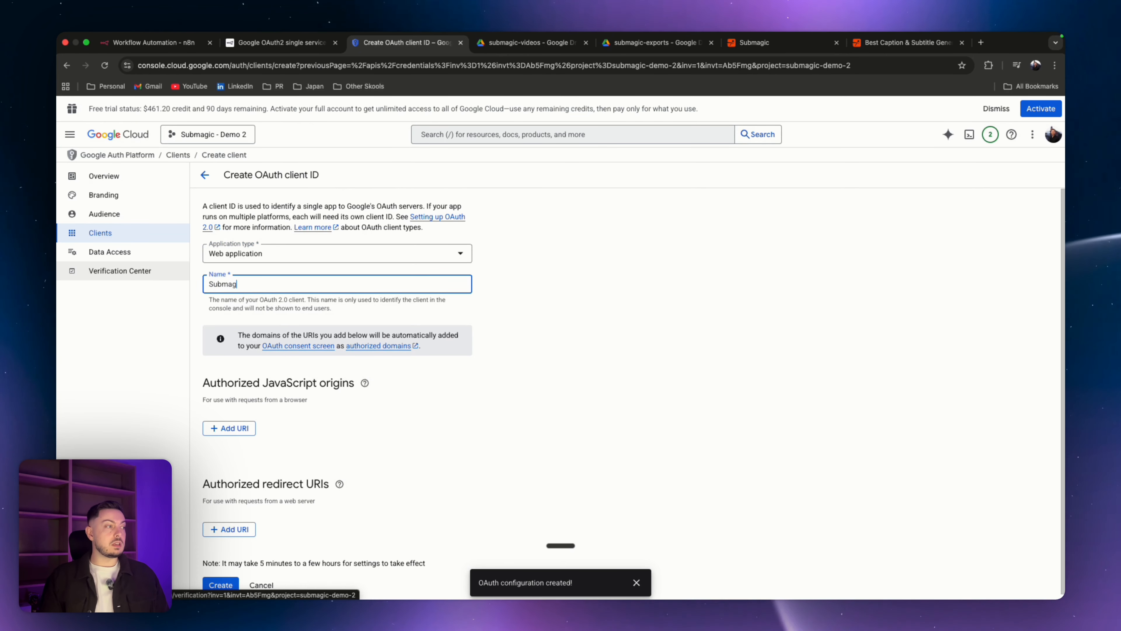
{"action": "type", "text": "Submagic demo 2"}
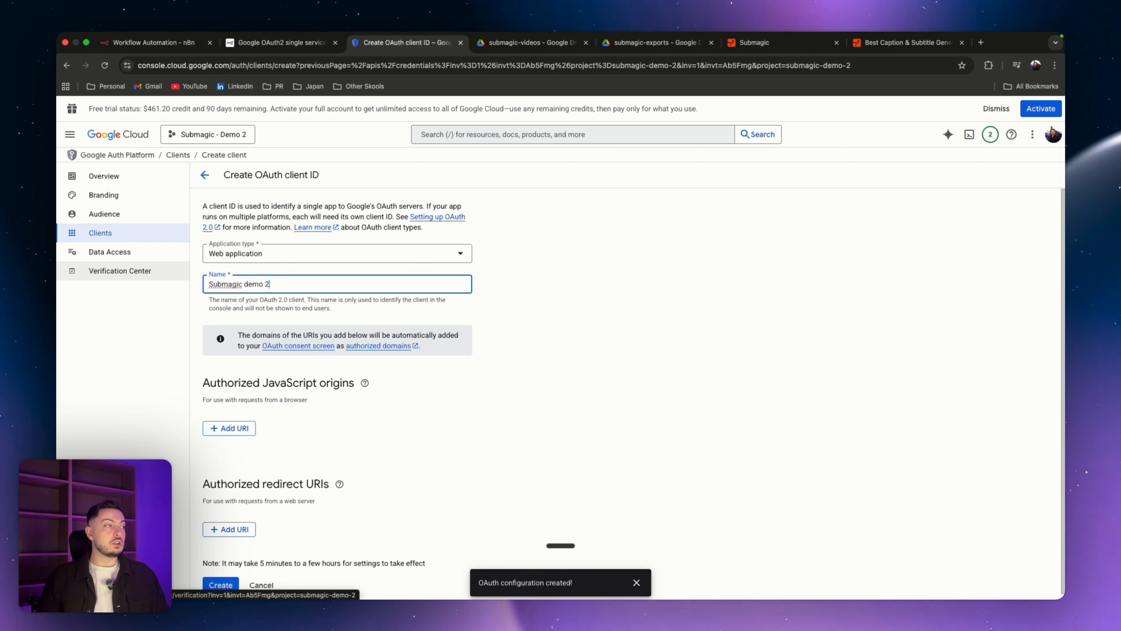
{"action": "scroll", "coordinate": [264, 348], "scroll_direction": "down", "scroll_amount": 1}
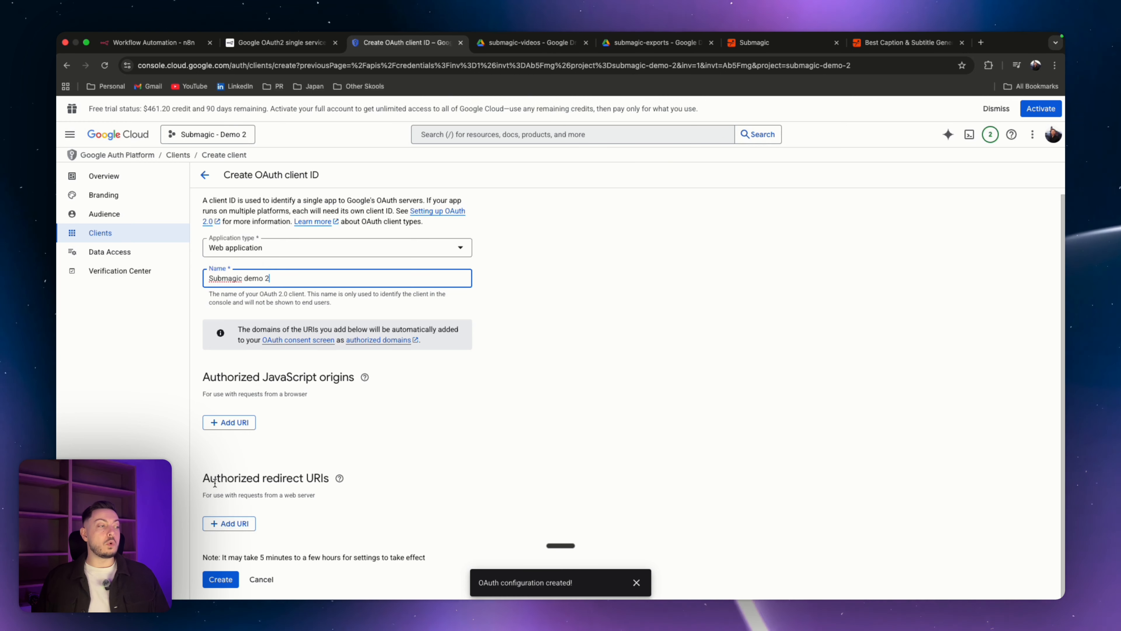
{"action": "left_click", "coordinate": [225, 523]}
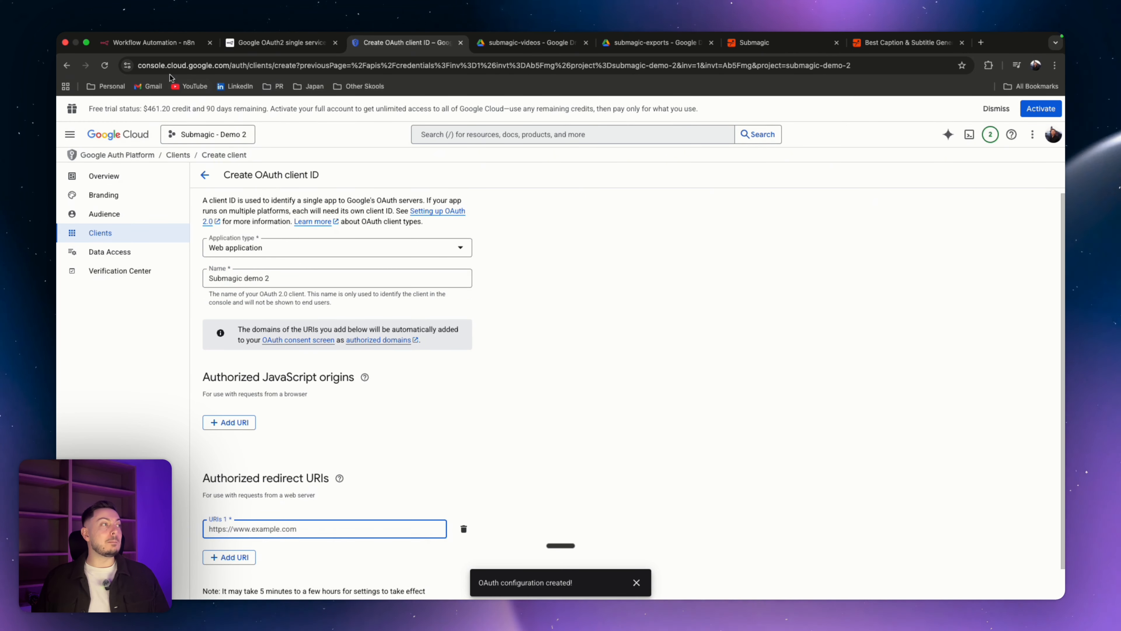
Step: Copy the OAuth redirect URL from the n8n Google Drive credential dialog
{"action": "left_click", "coordinate": [161, 49]}
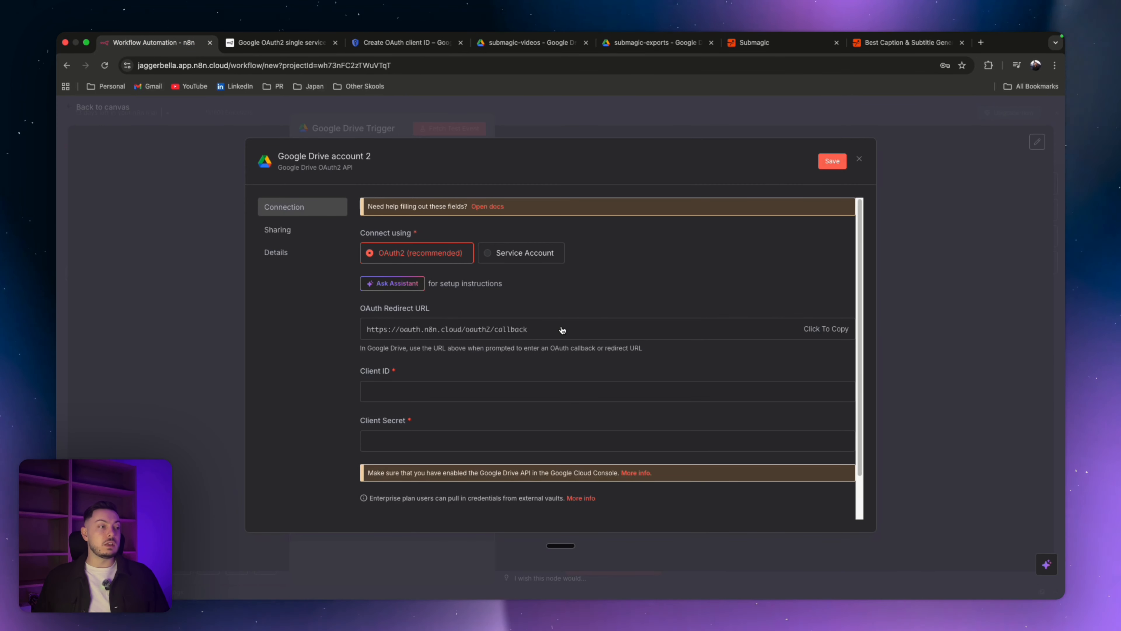
{"action": "left_click", "coordinate": [494, 330]}
{"action": "left_click", "coordinate": [491, 330]}
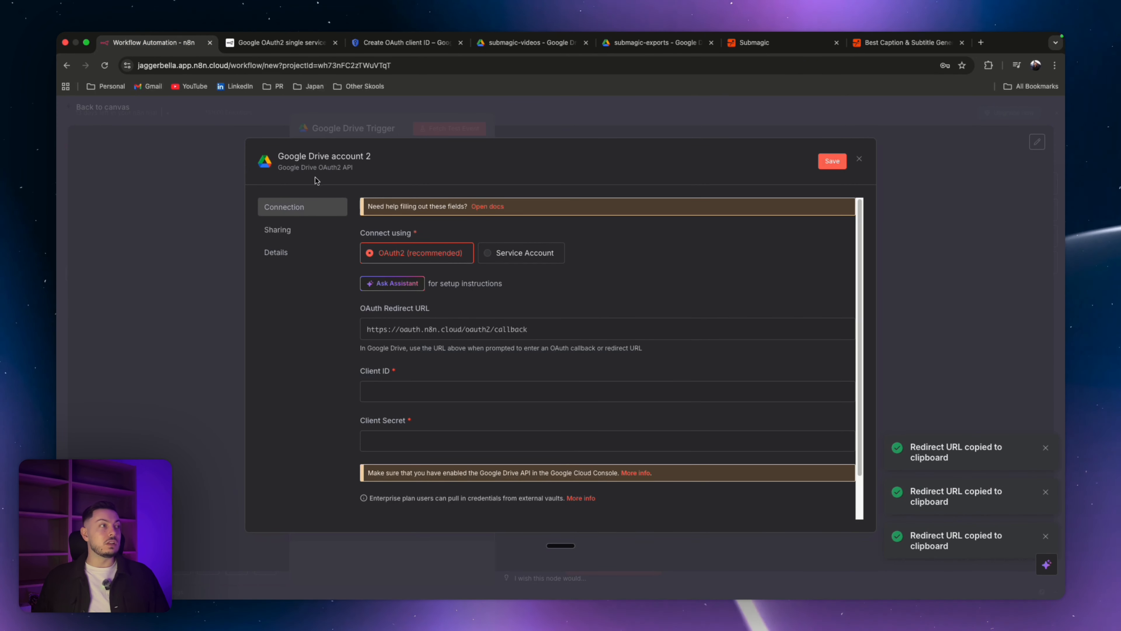
Step: Paste the n8n callback URL as the authorized redirect URI and create the OAuth client
{"action": "left_click", "coordinate": [261, 49]}
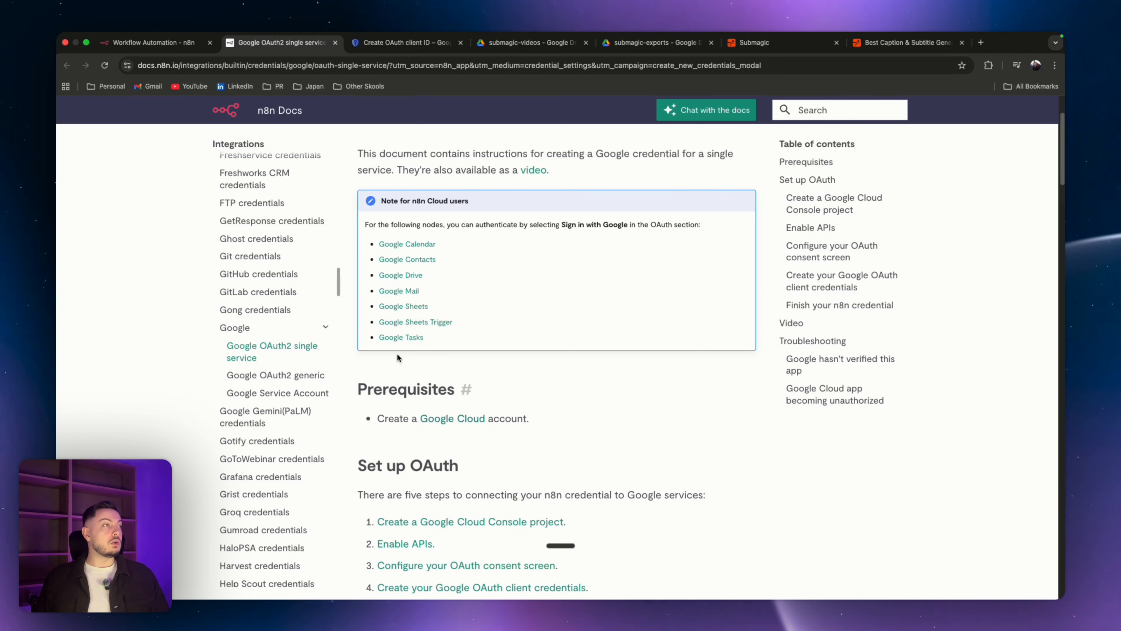
{"action": "left_click", "coordinate": [404, 42]}
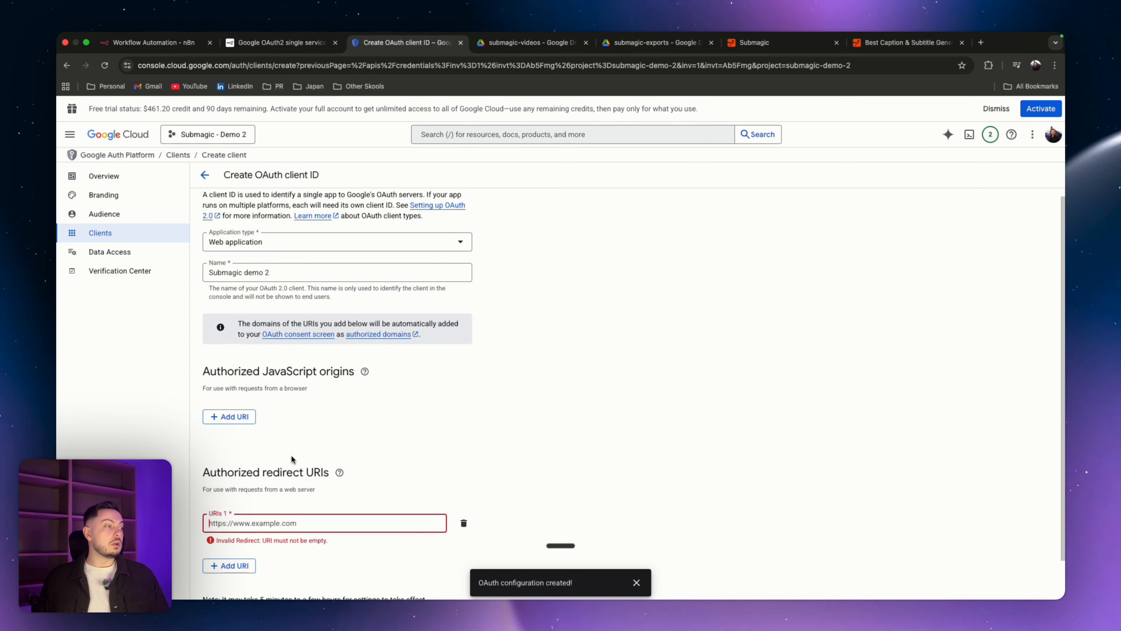
{"action": "scroll", "coordinate": [291, 455], "scroll_direction": "down", "scroll_amount": 2}
{"action": "key", "text": "super+v"}
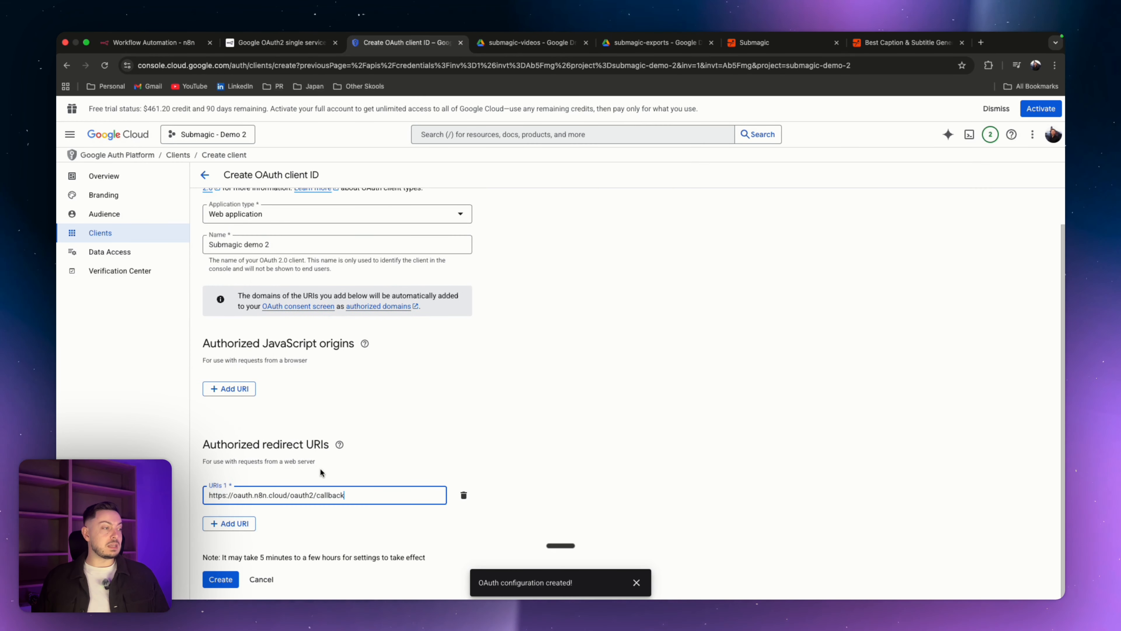
{"action": "left_click", "coordinate": [219, 580]}
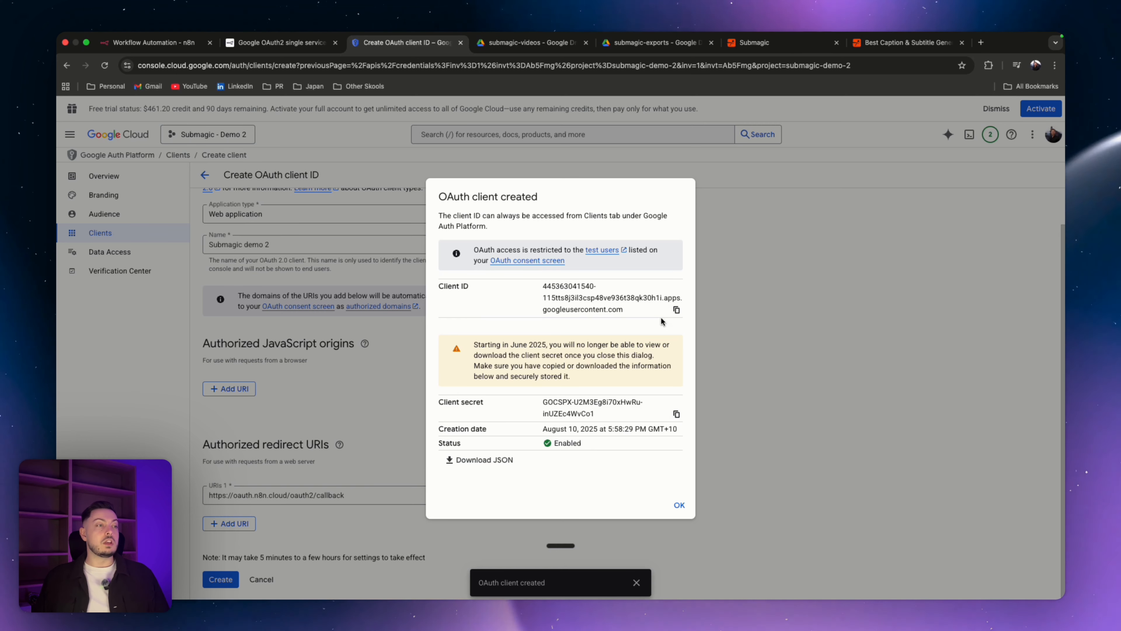
Step: Copy the new client ID and paste it into the n8n credential's Client ID field
{"action": "left_click", "coordinate": [675, 311]}
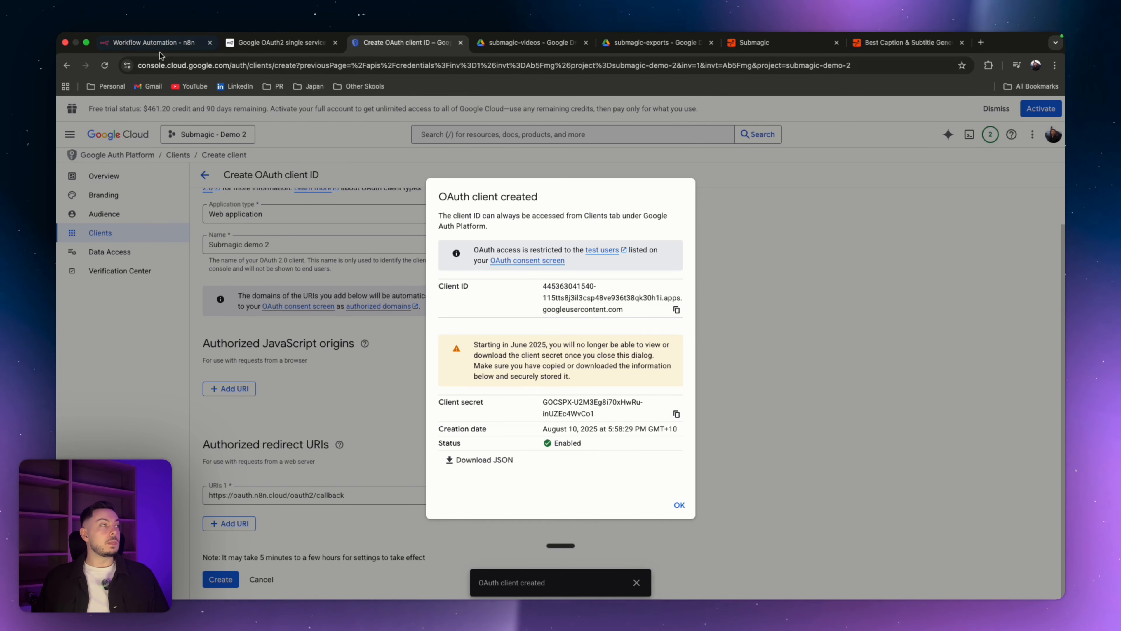
{"action": "left_click", "coordinate": [157, 43]}
{"action": "key", "text": "super+v"}
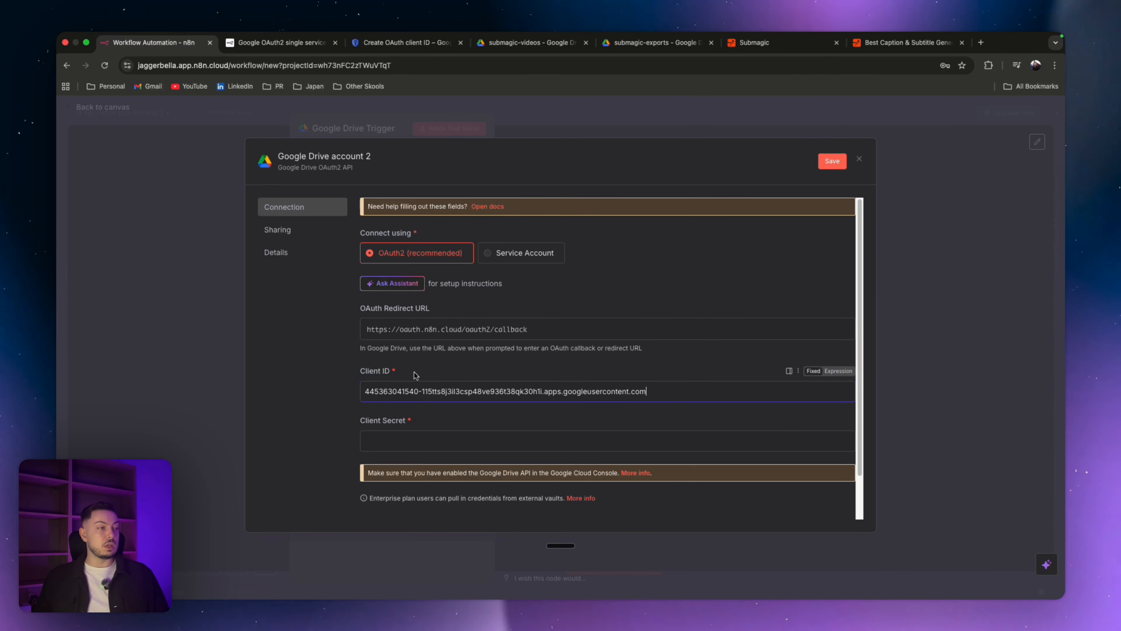
{"action": "left_click", "coordinate": [282, 43]}
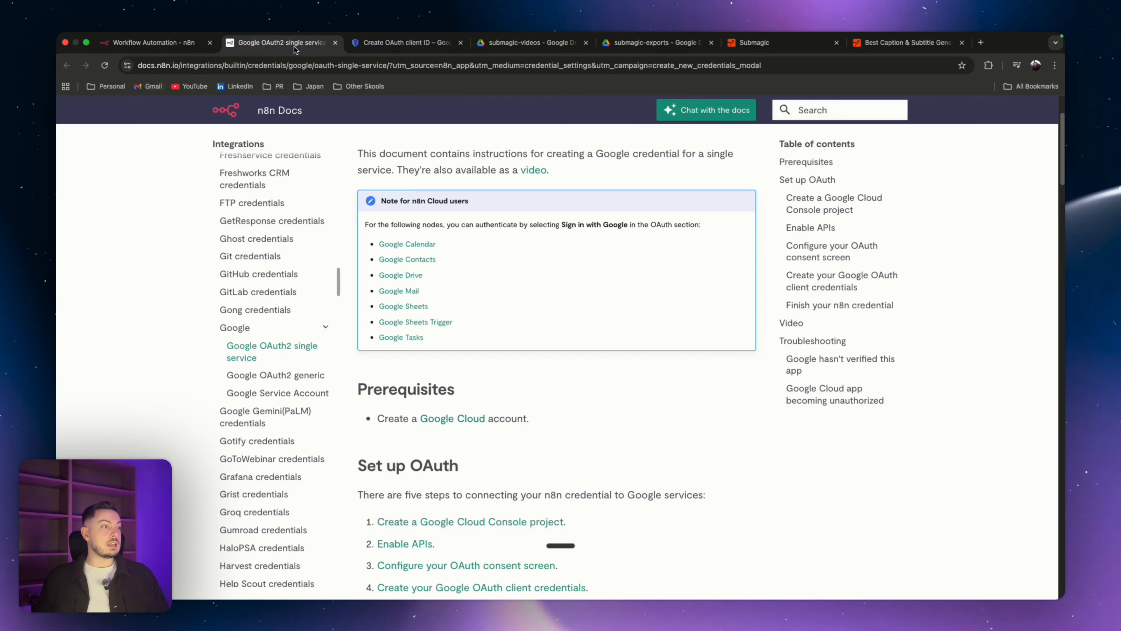
Step: Paste the copied OAuth client secret into the n8n credential's Client Secret field
{"action": "left_click", "coordinate": [400, 42]}
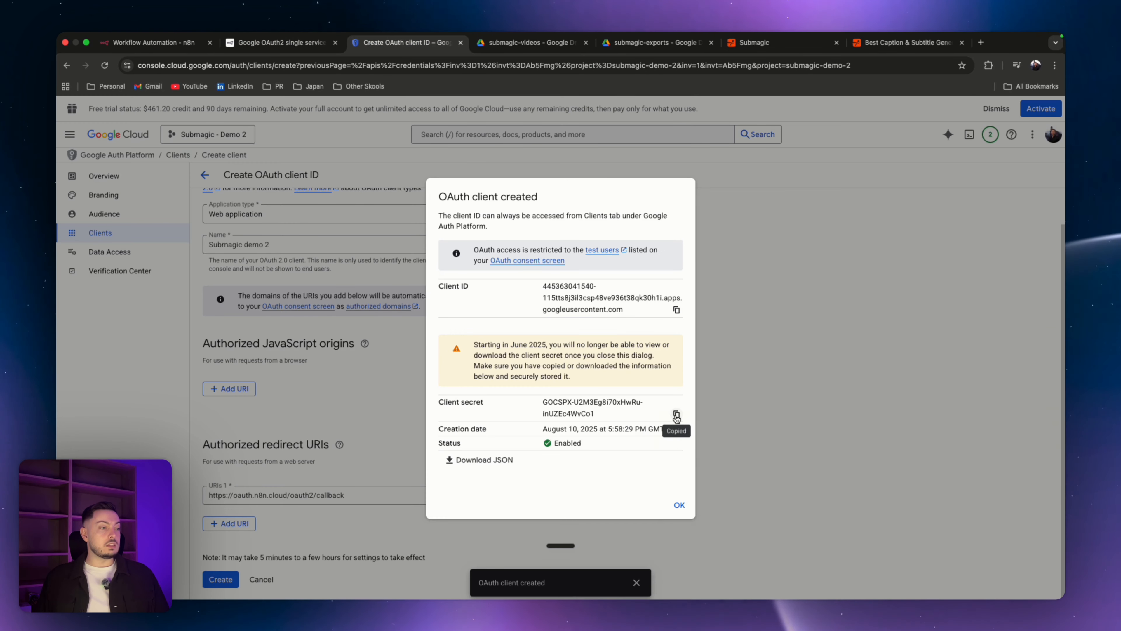
{"action": "left_click", "coordinate": [157, 43]}
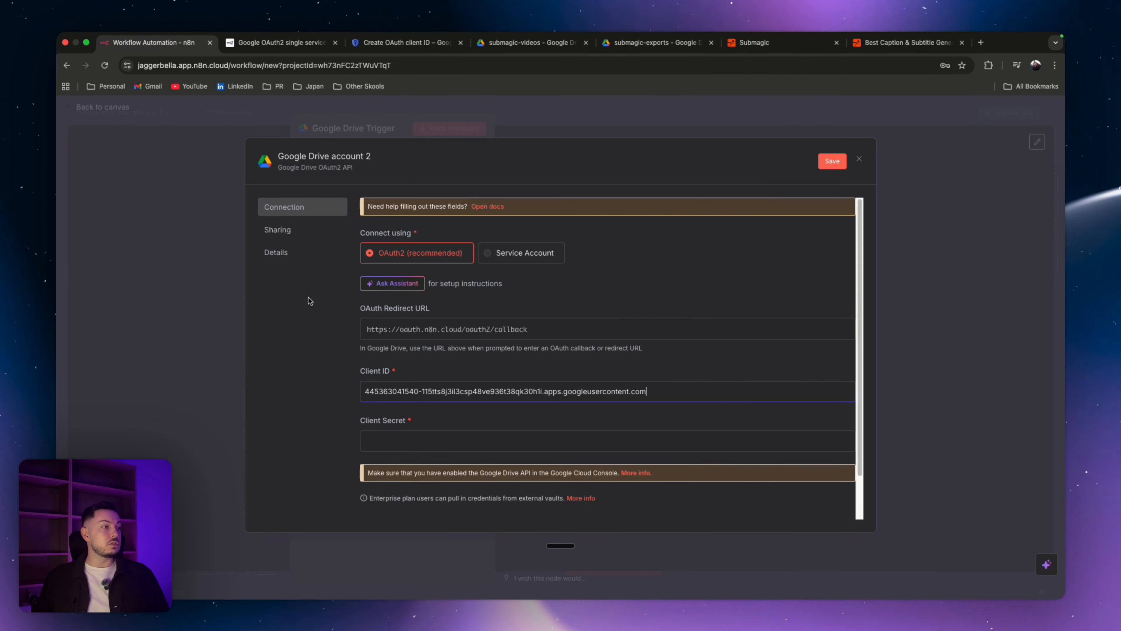
{"action": "left_click", "coordinate": [377, 433]}
{"action": "key", "text": "super+v"}
{"action": "left_click", "coordinate": [651, 476]}
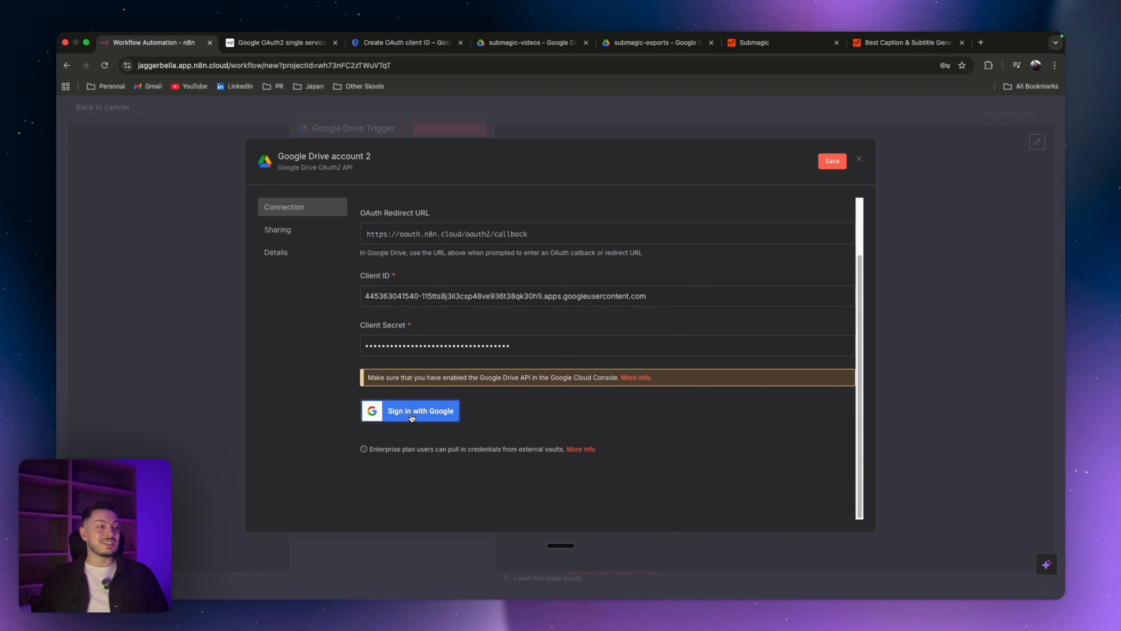
Step: Try to sign in with Google from the credential dialog using the main Google account
{"action": "left_click", "coordinate": [412, 416]}
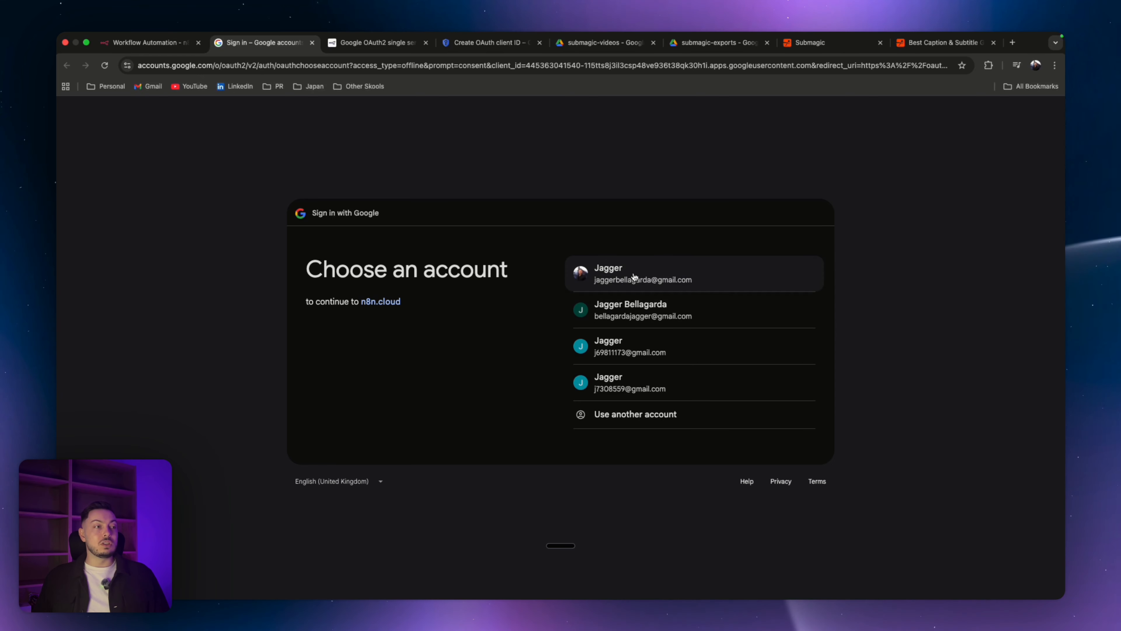
{"action": "left_click", "coordinate": [633, 274]}
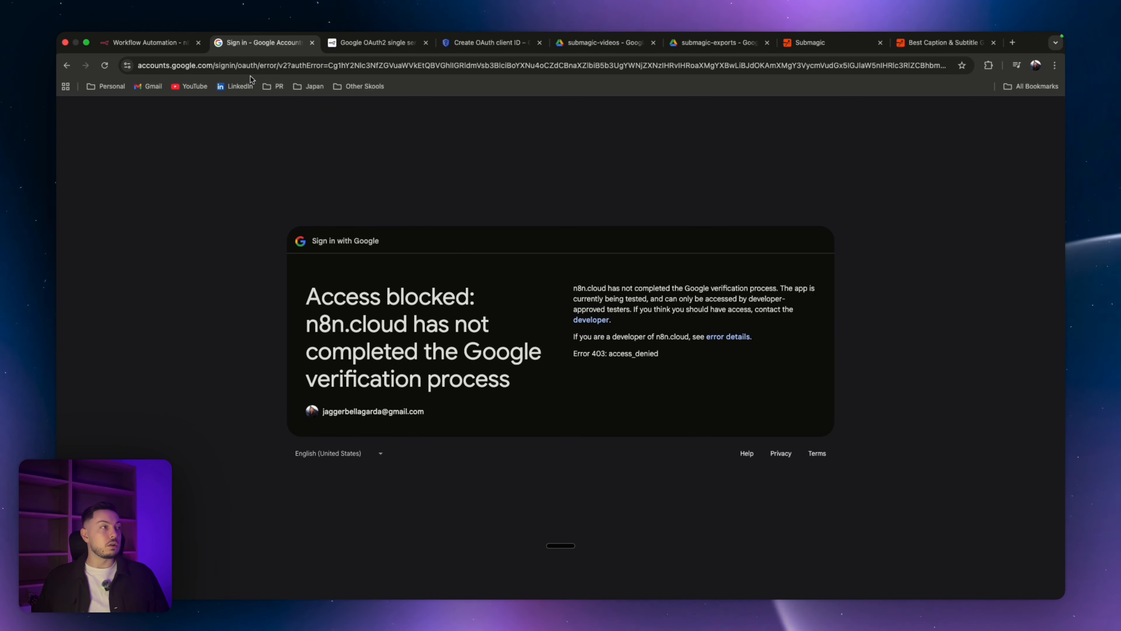
Step: Close the client-created dialog and add the Google account's e-mail as a test user on the OAuth Audience page
{"action": "left_click", "coordinate": [453, 46]}
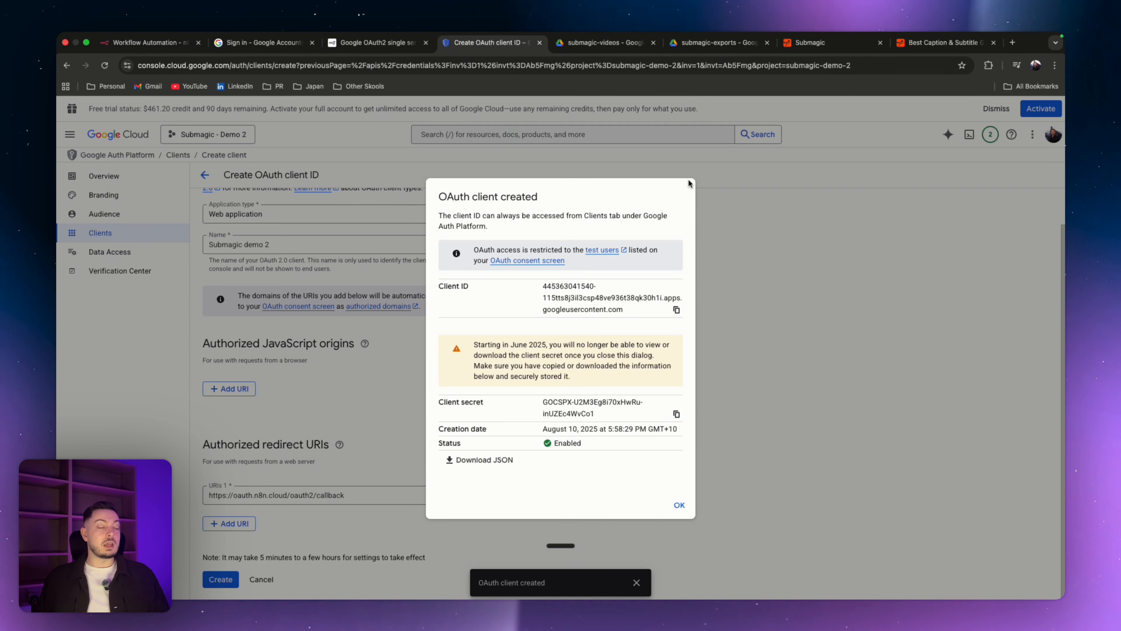
{"action": "left_click", "coordinate": [682, 505]}
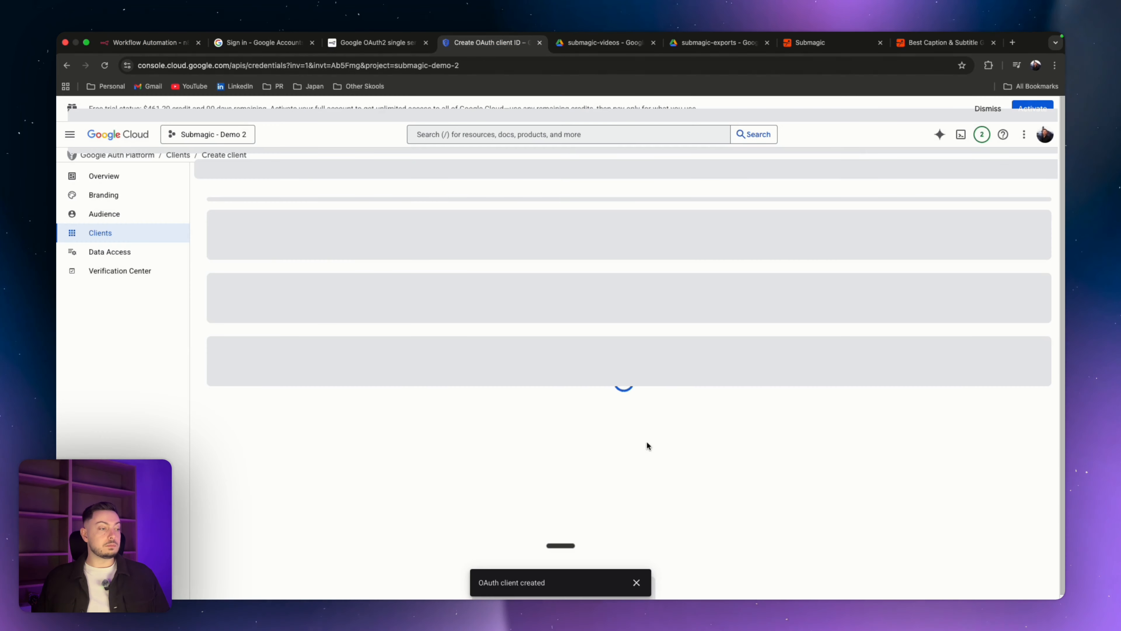
{"action": "left_click", "coordinate": [76, 138]}
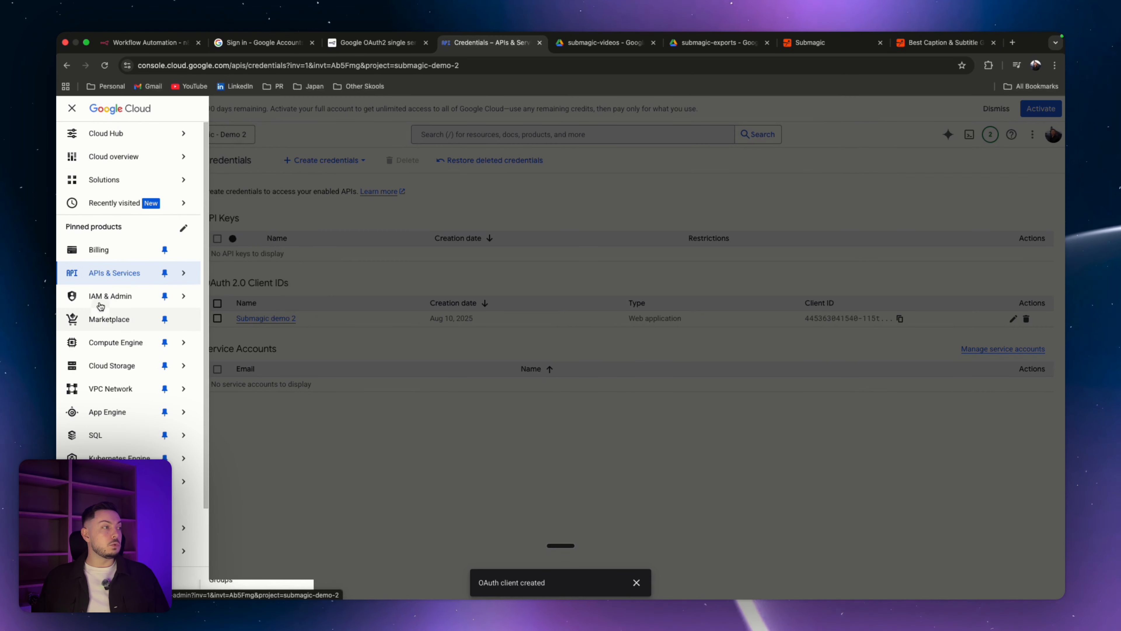
{"action": "mouse_move", "coordinate": [108, 277]}
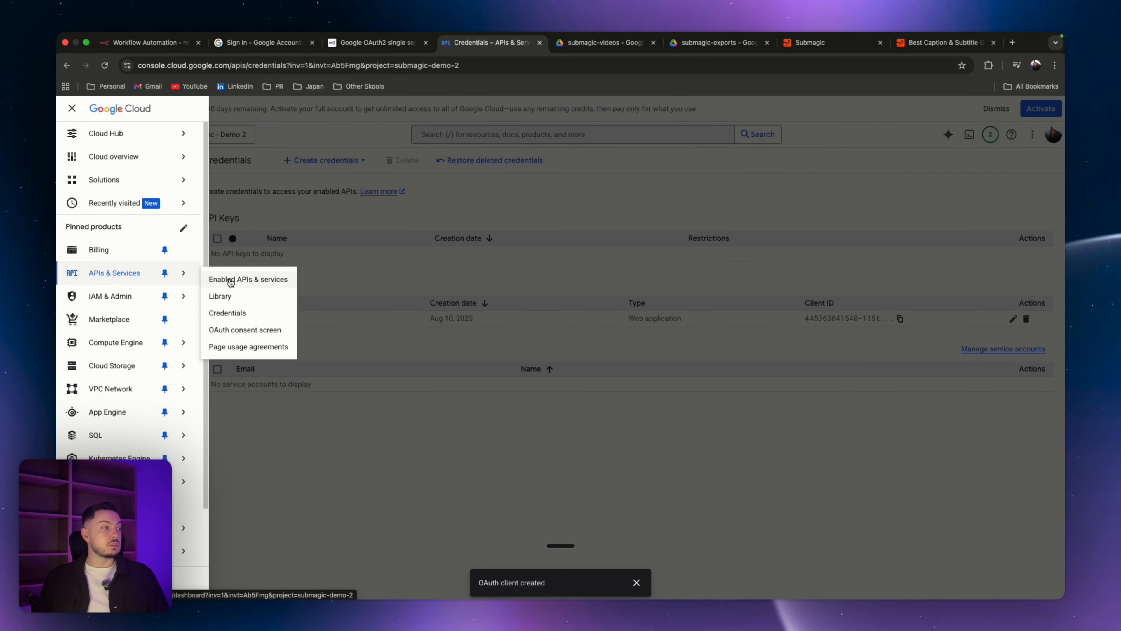
{"action": "left_click", "coordinate": [248, 280]}
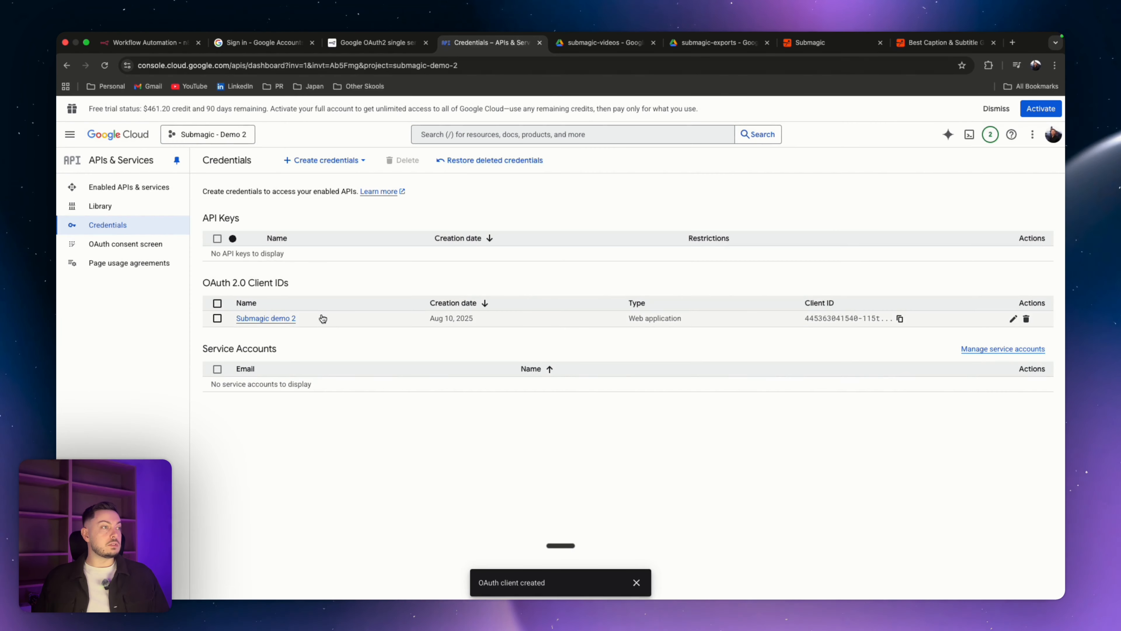
{"action": "left_click", "coordinate": [134, 246]}
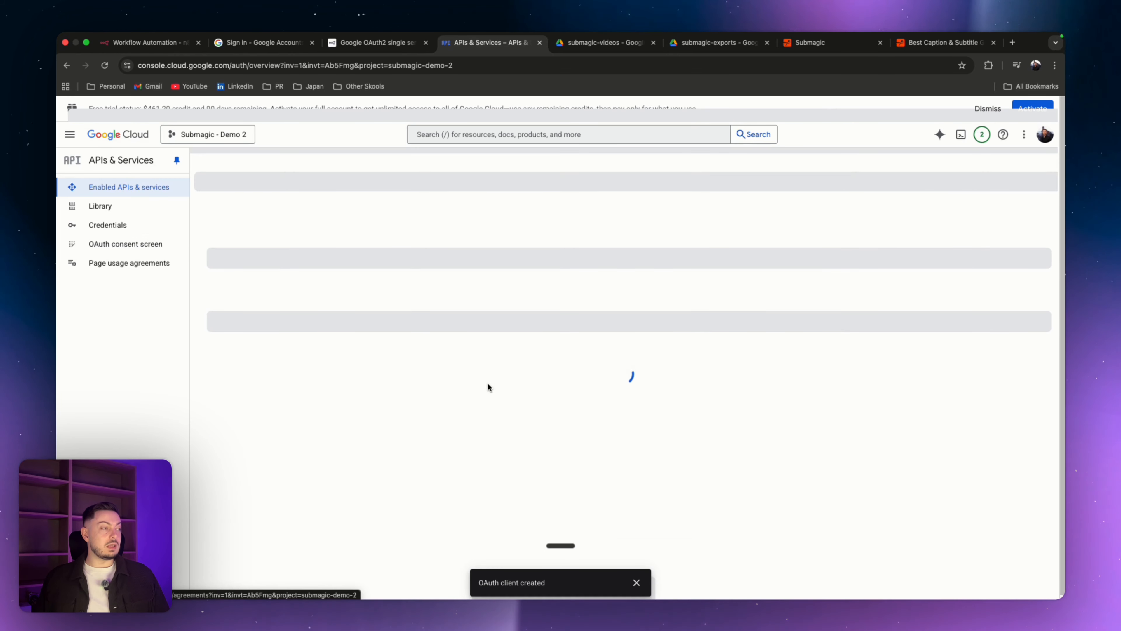
{"action": "left_click", "coordinate": [111, 218]}
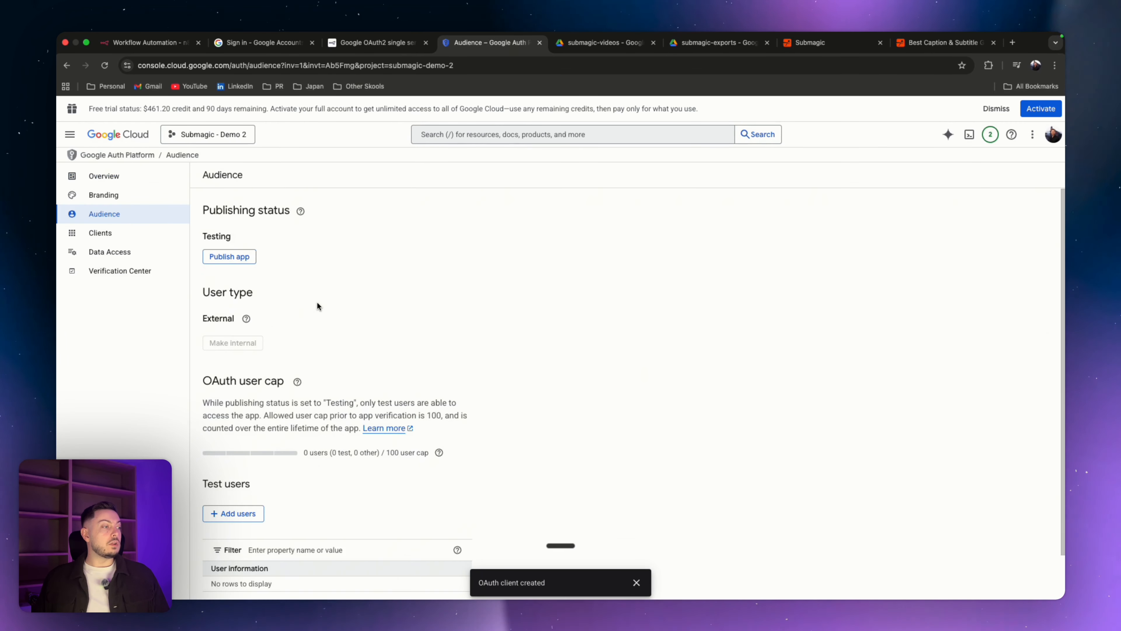
{"action": "scroll", "coordinate": [317, 301], "scroll_direction": "down", "scroll_amount": 2}
{"action": "left_click", "coordinate": [247, 466]}
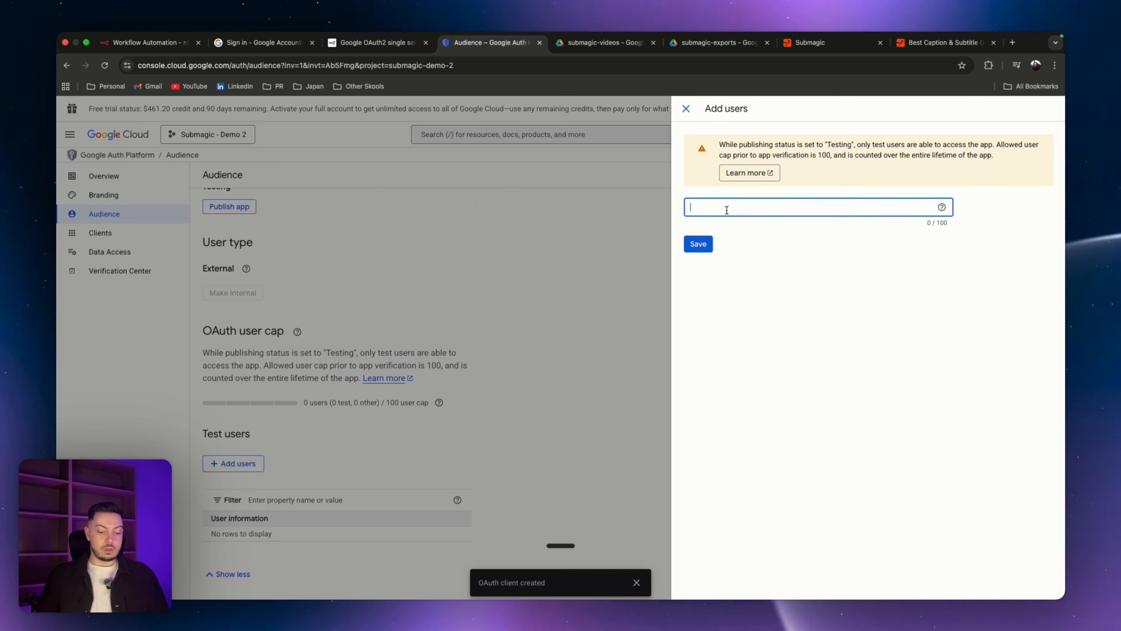
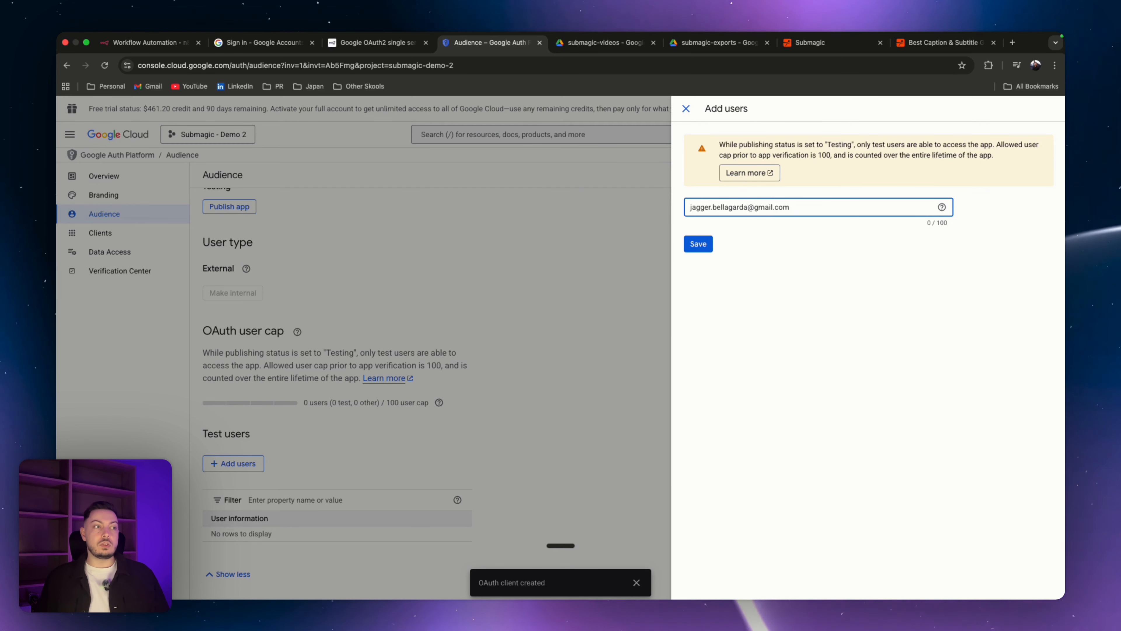
{"action": "left_click", "coordinate": [697, 244]}
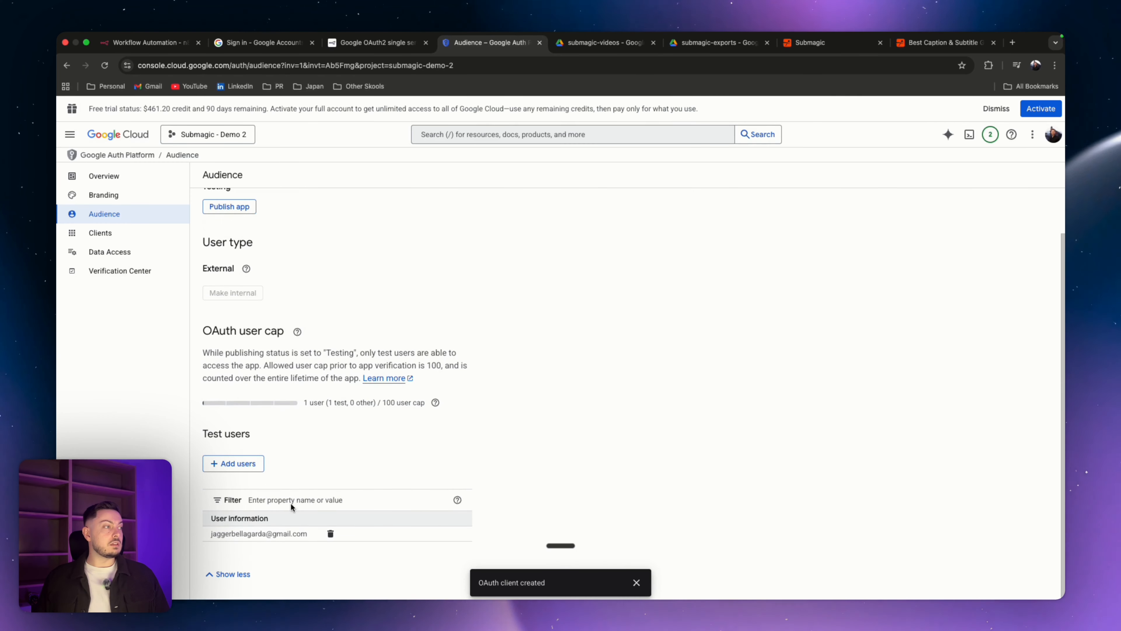
Step: Sign in with Google again from the n8n credential, selecting all requested Drive permissions and continuing
{"action": "left_click", "coordinate": [162, 47]}
{"action": "left_click", "coordinate": [412, 411]}
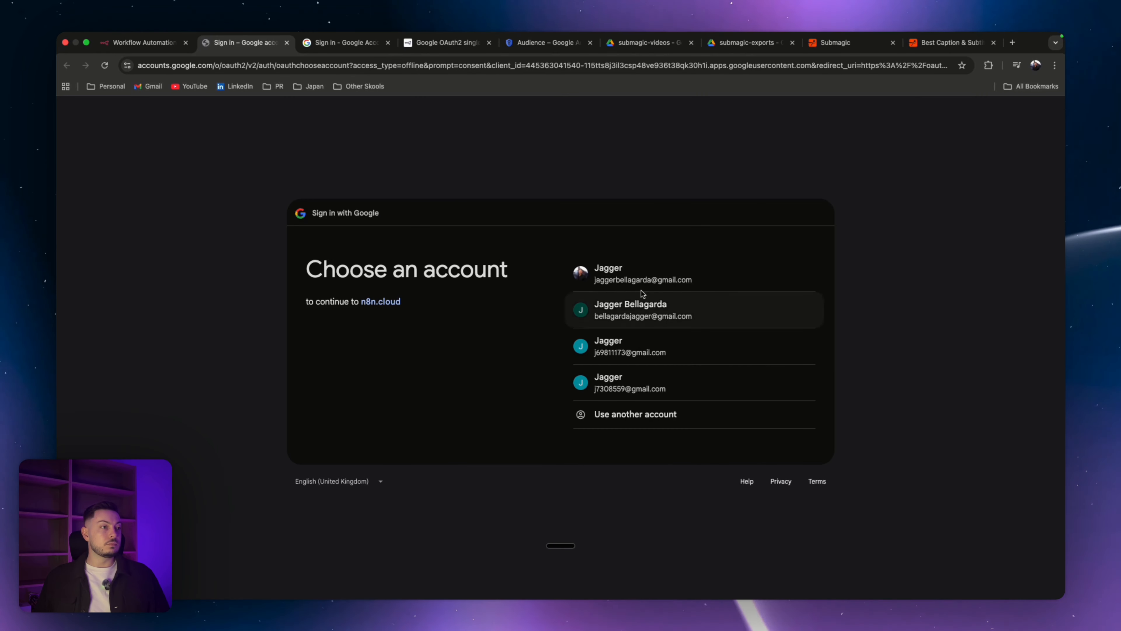
{"action": "left_click", "coordinate": [634, 281]}
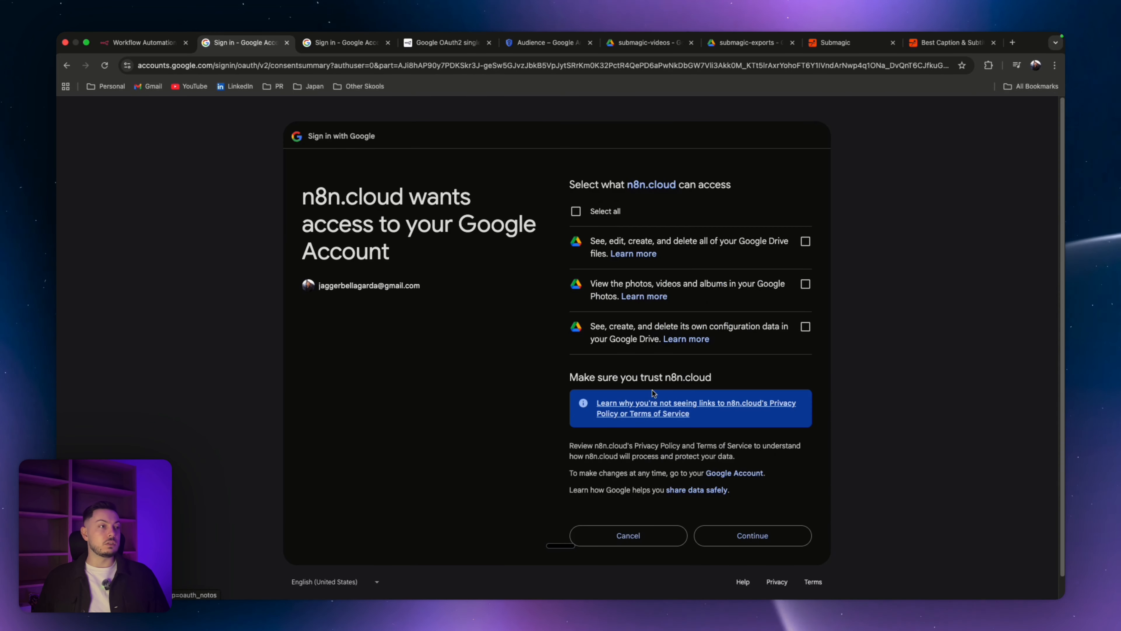
{"action": "left_click", "coordinate": [575, 212]}
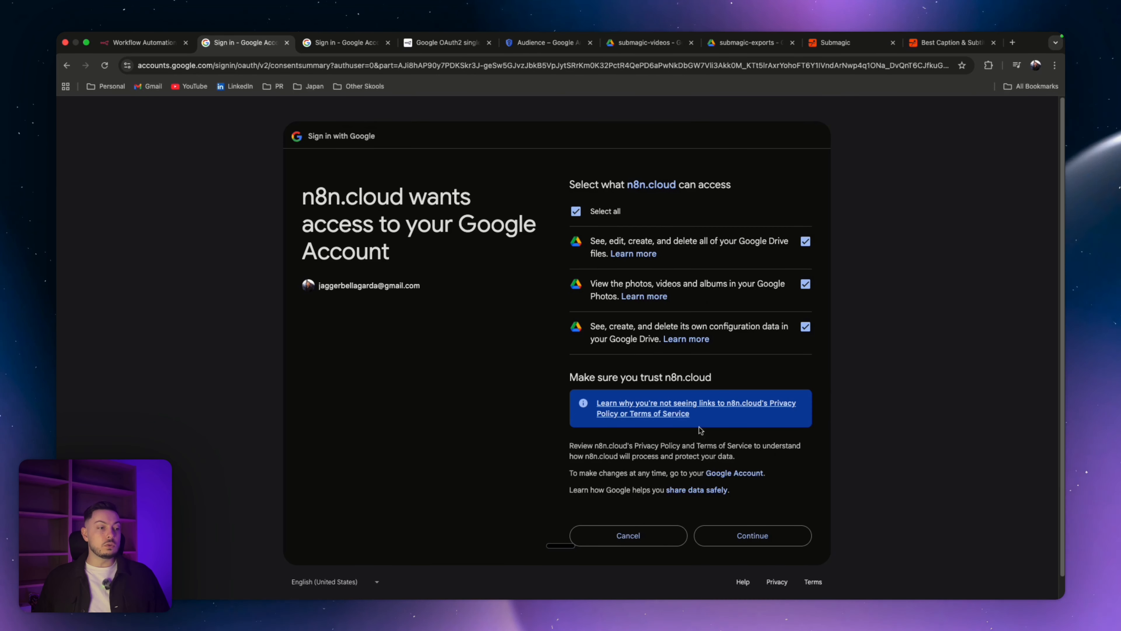
{"action": "scroll", "coordinate": [720, 486], "scroll_direction": "down", "scroll_amount": 2}
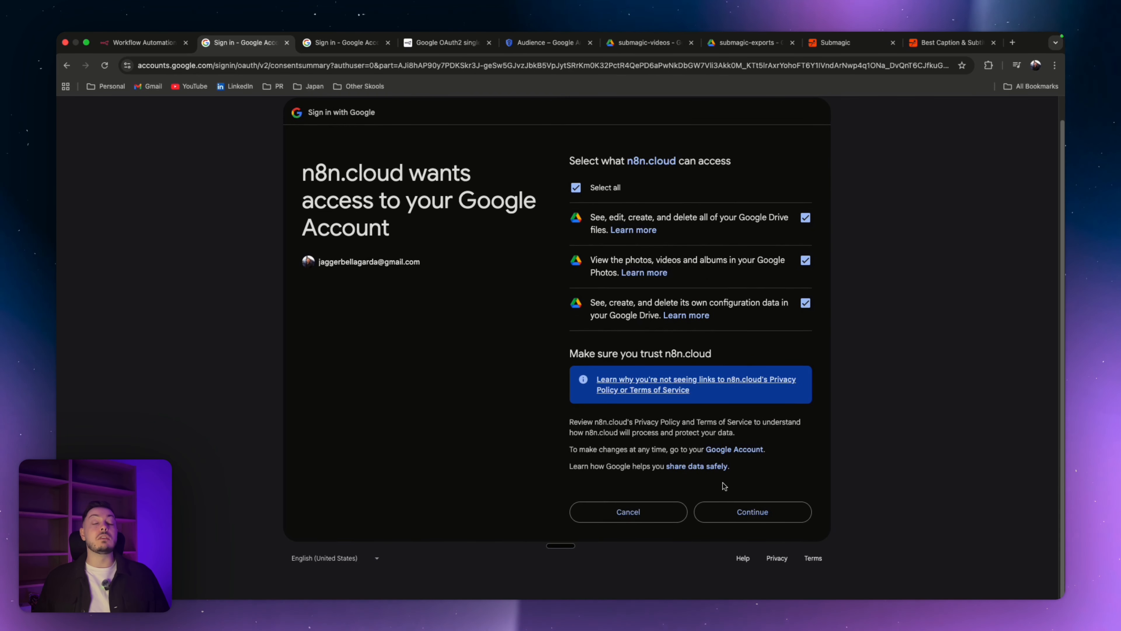
{"action": "left_click", "coordinate": [753, 512]}
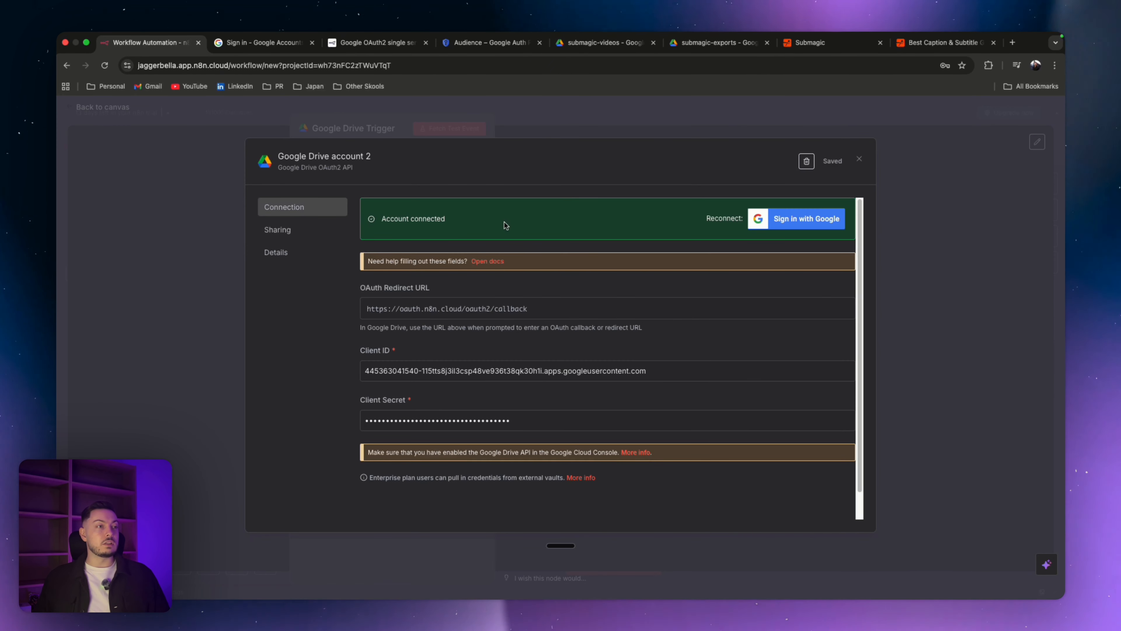
Step: Close the credential dialog and select Google Drive account as the trigger's credential
{"action": "left_click", "coordinate": [859, 159]}
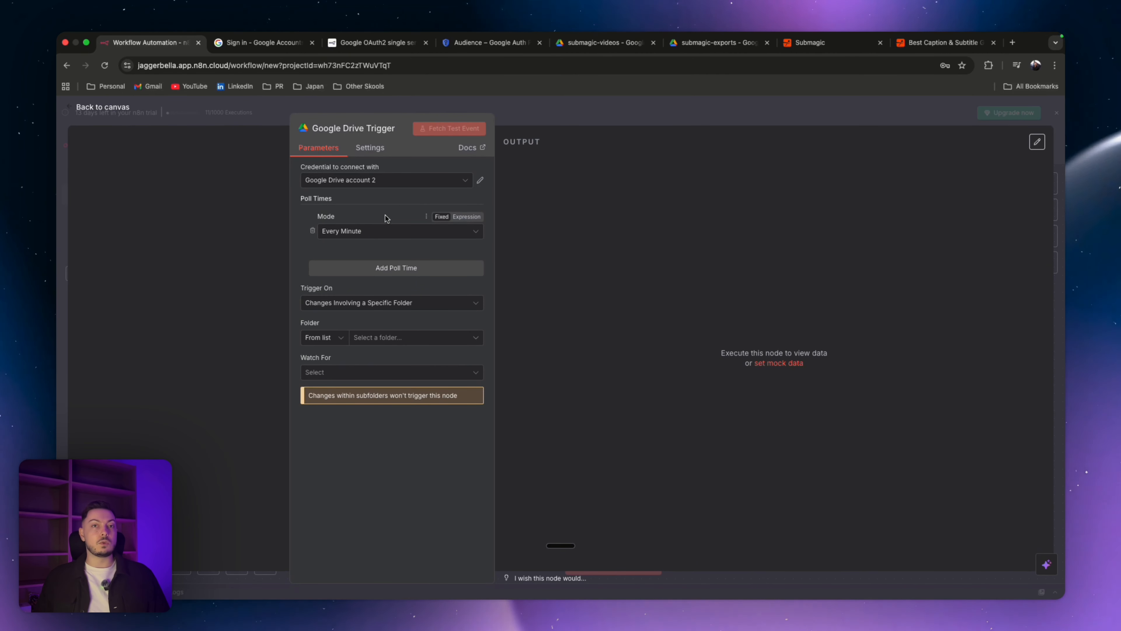
{"action": "left_click", "coordinate": [425, 182]}
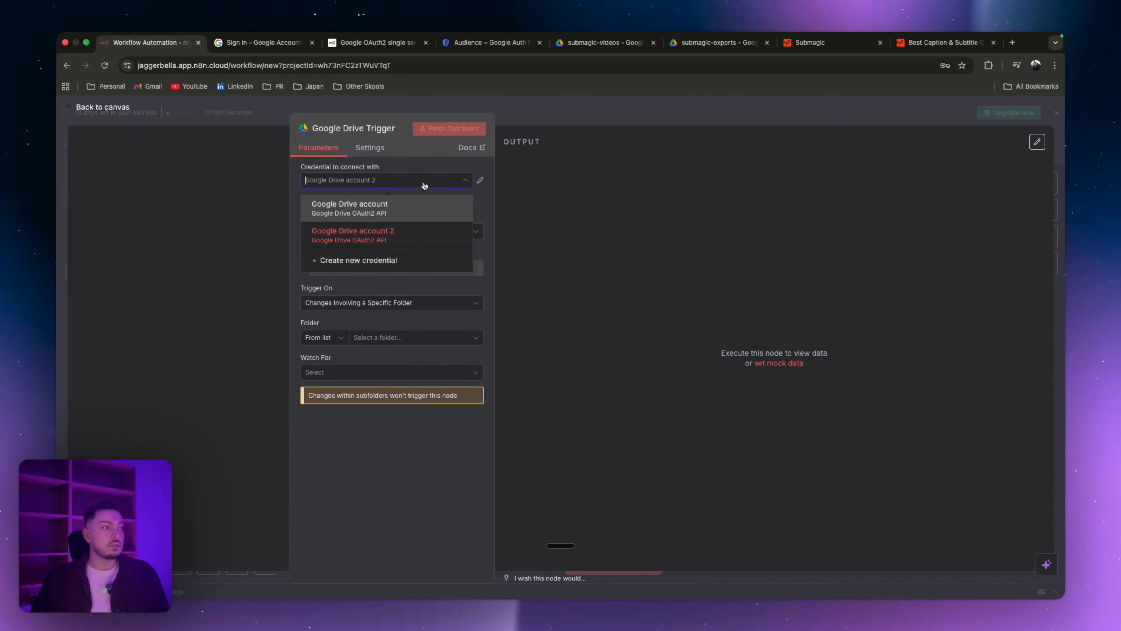
{"action": "left_click", "coordinate": [400, 211]}
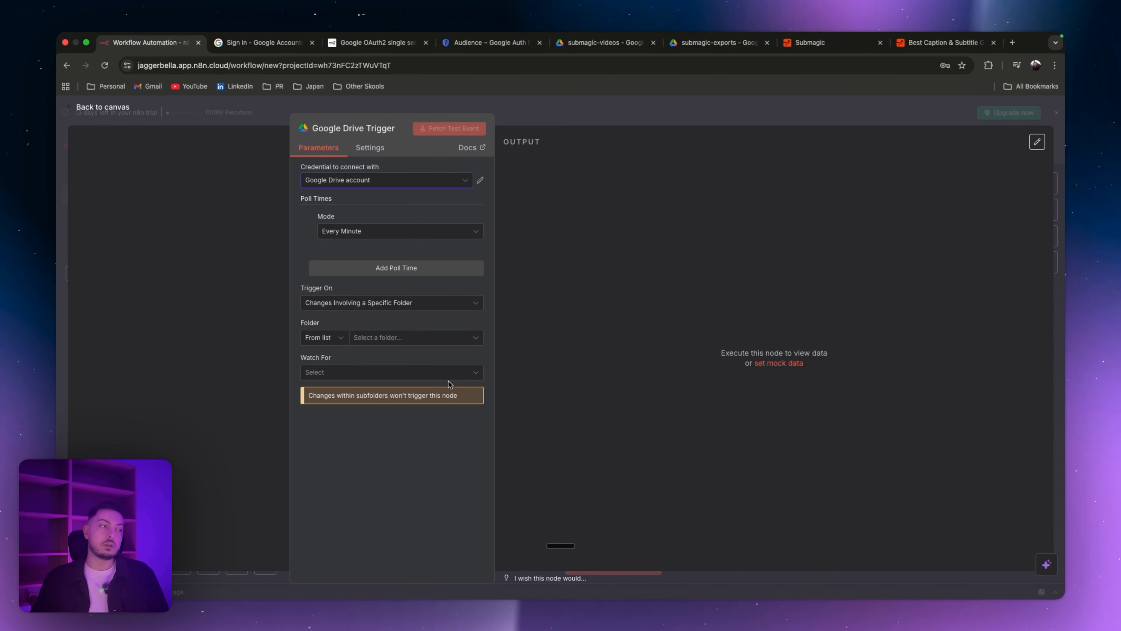
Step: Set the trigger to watch the submagic-videos folder for File Created events
{"action": "left_click", "coordinate": [603, 42]}
{"action": "left_click", "coordinate": [164, 138]}
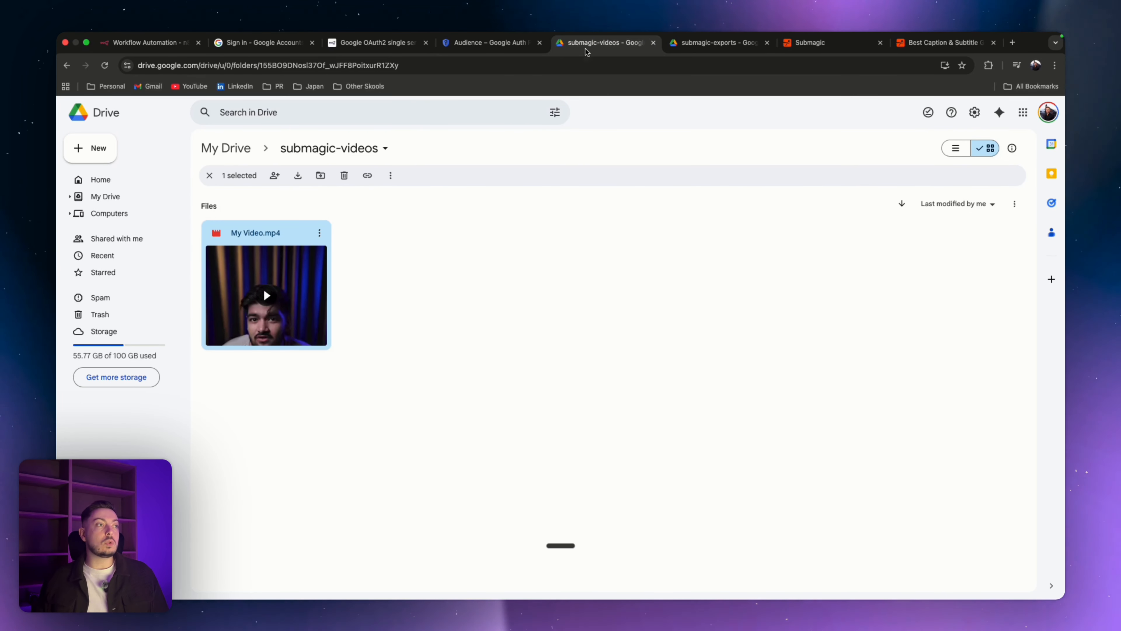
{"action": "left_click", "coordinate": [136, 44]}
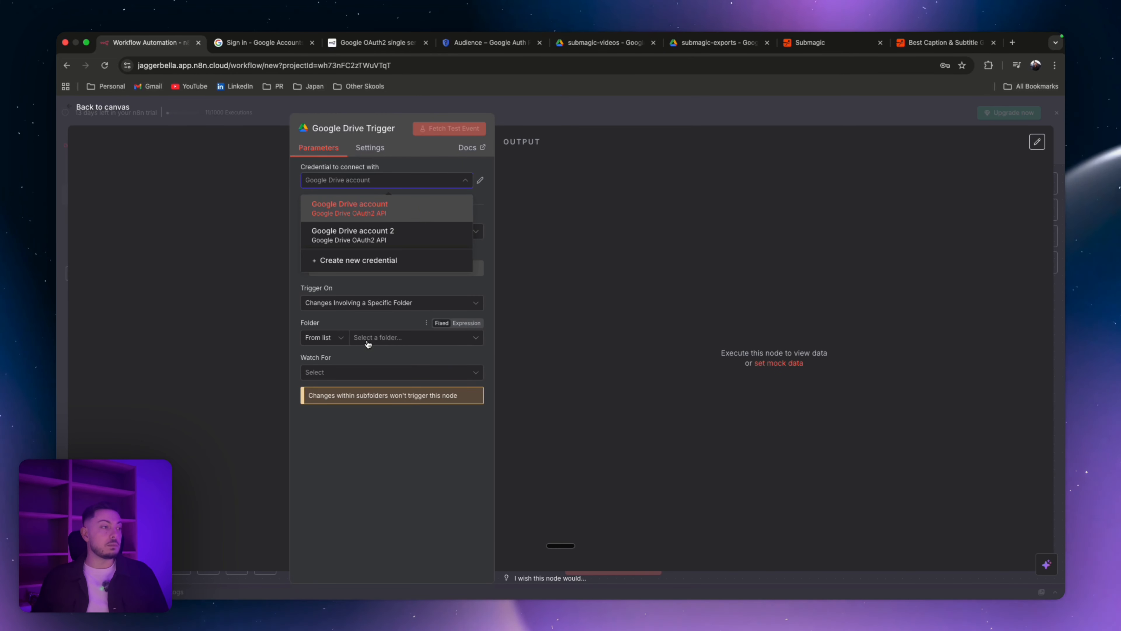
{"action": "left_click", "coordinate": [368, 344]}
{"action": "type", "text": "submag"}
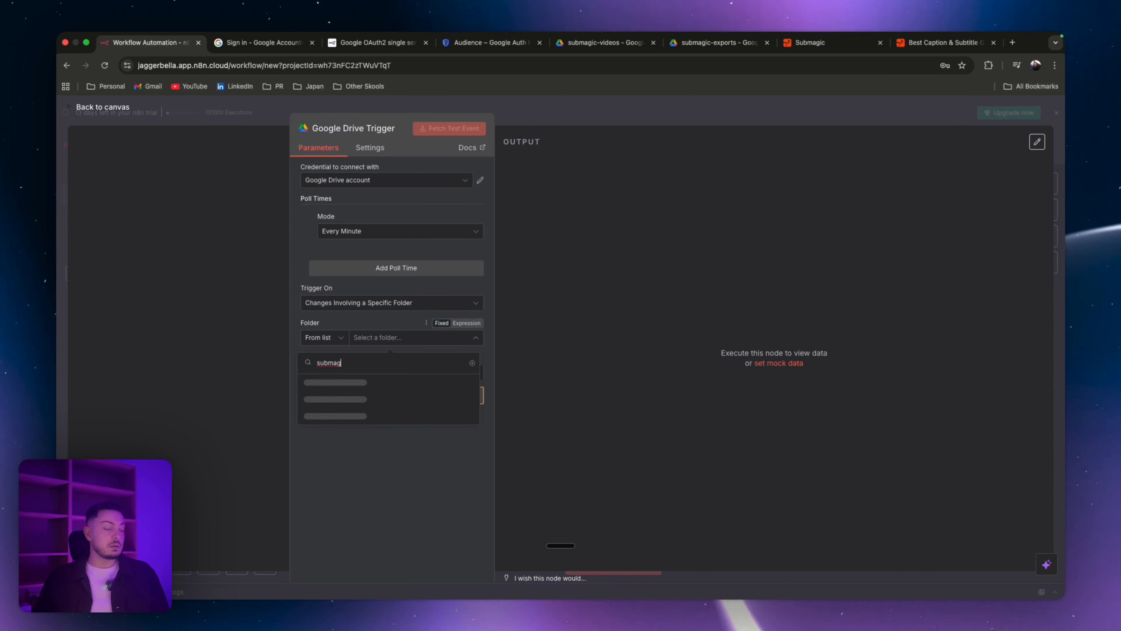
{"action": "left_click", "coordinate": [348, 396]}
{"action": "left_click", "coordinate": [346, 373]}
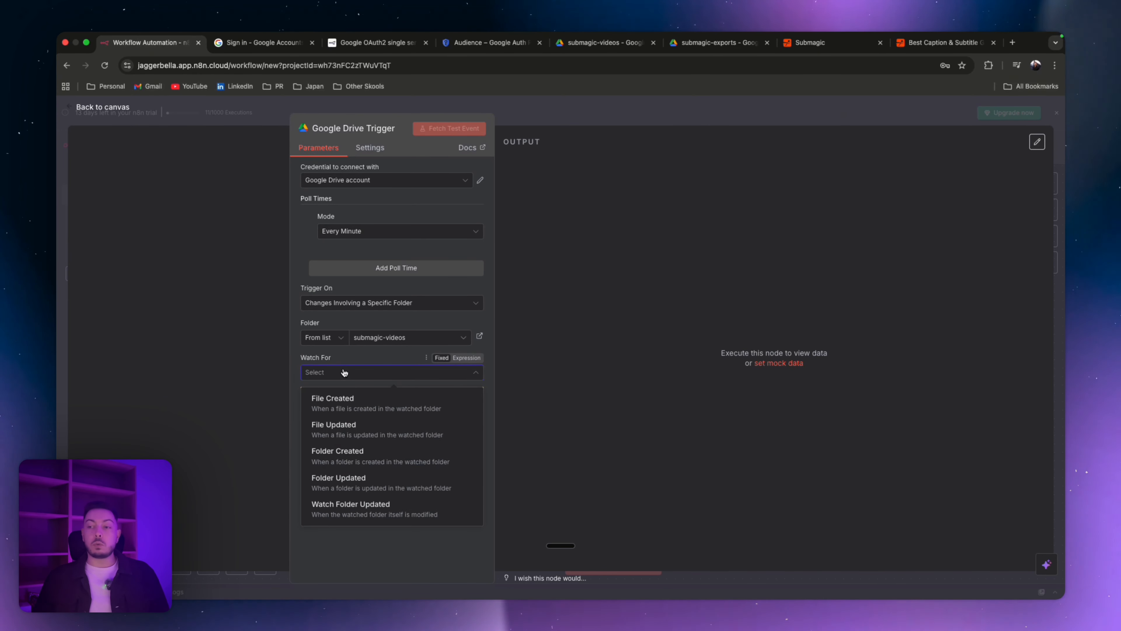
{"action": "left_click", "coordinate": [348, 411]}
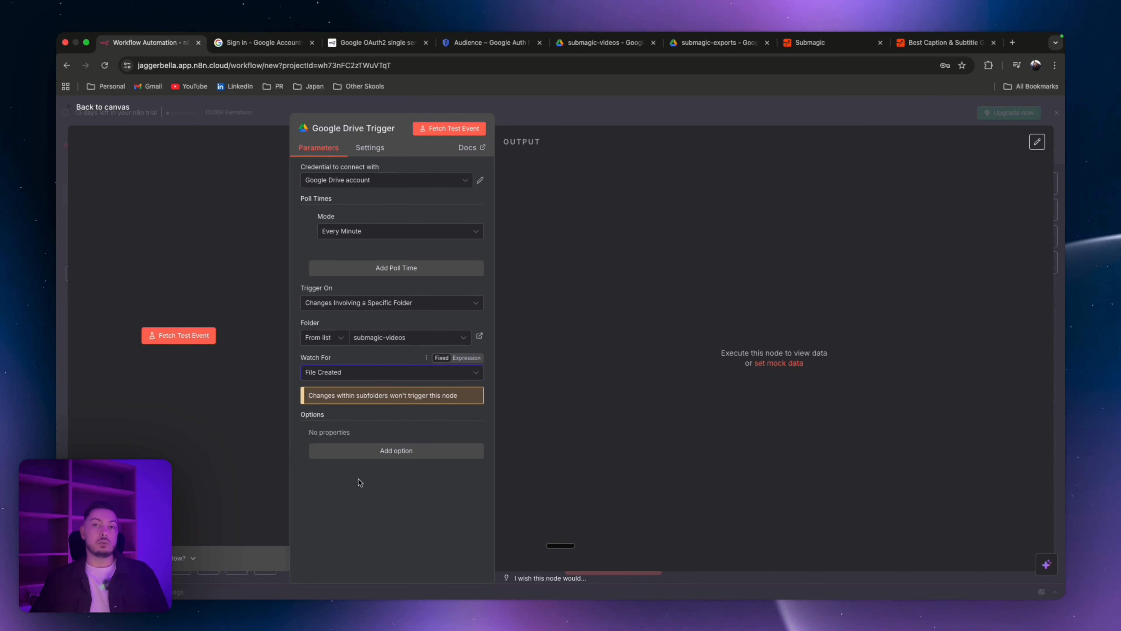
Step: Fetch a test event from the Google Drive trigger and review its output data
{"action": "left_click", "coordinate": [183, 342]}
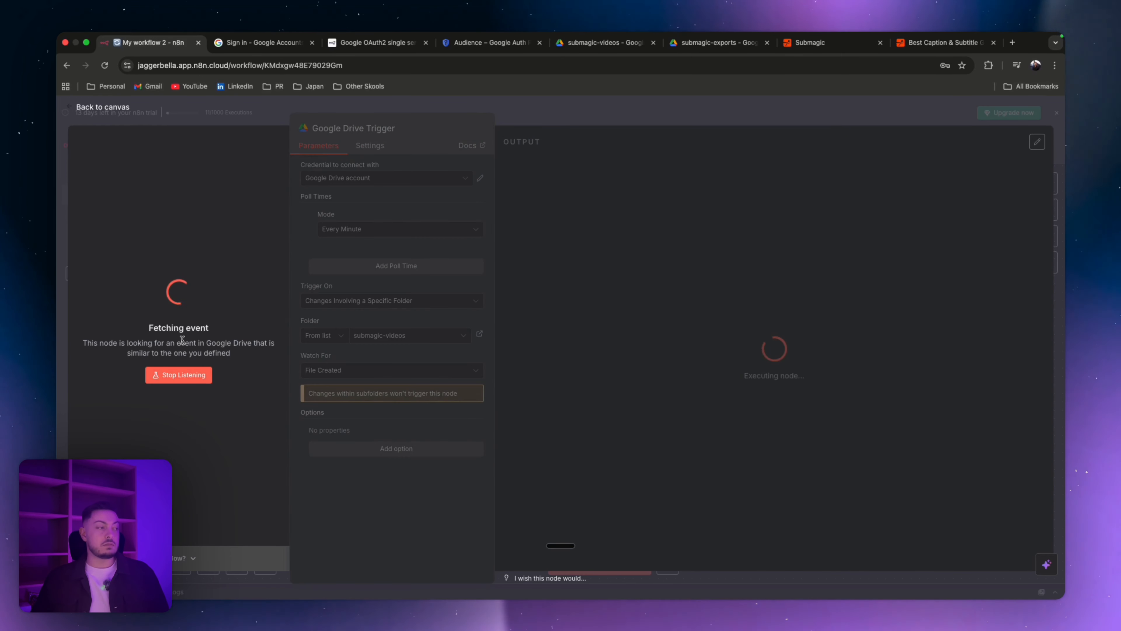
{"action": "scroll", "coordinate": [584, 254], "scroll_direction": "down", "scroll_amount": 4}
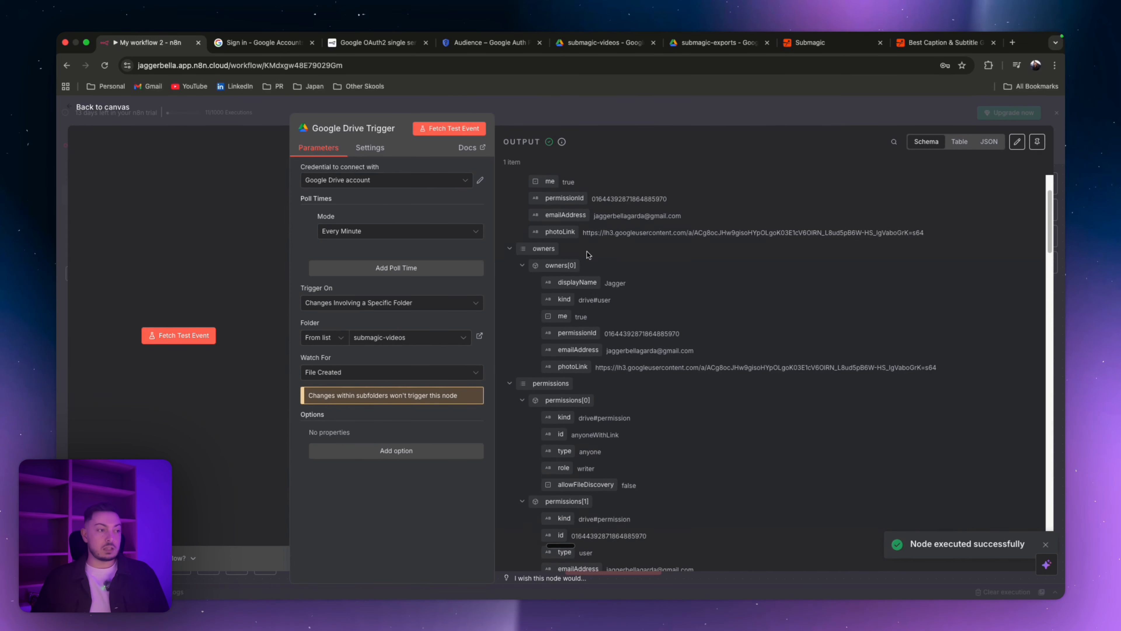
{"action": "scroll", "coordinate": [662, 389], "scroll_direction": "down", "scroll_amount": 2}
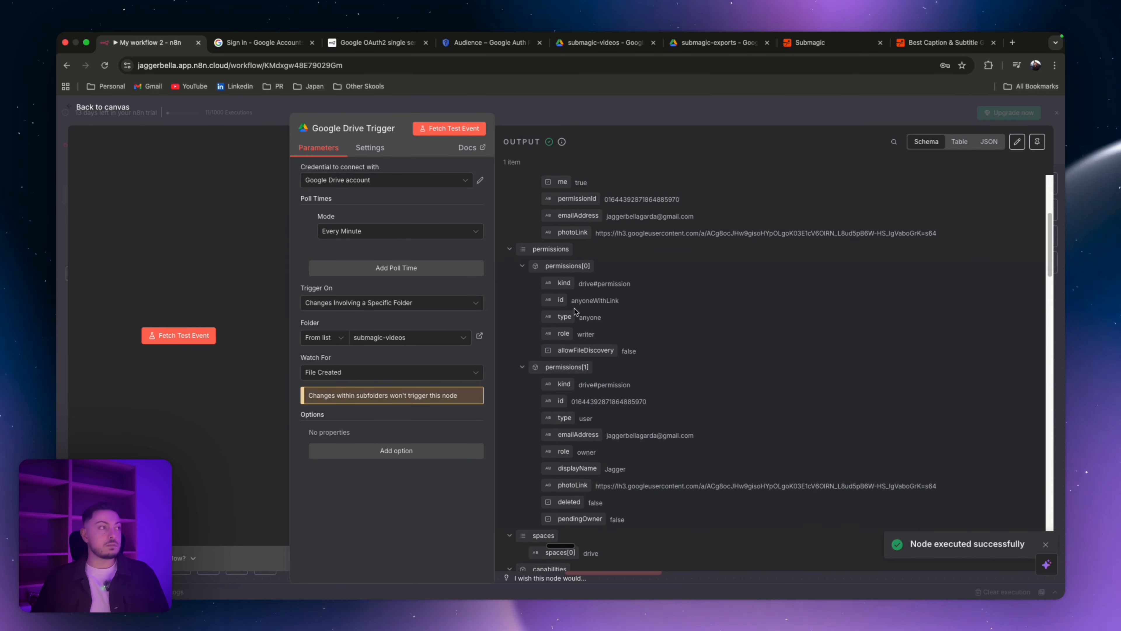
{"action": "left_click", "coordinate": [569, 42]}
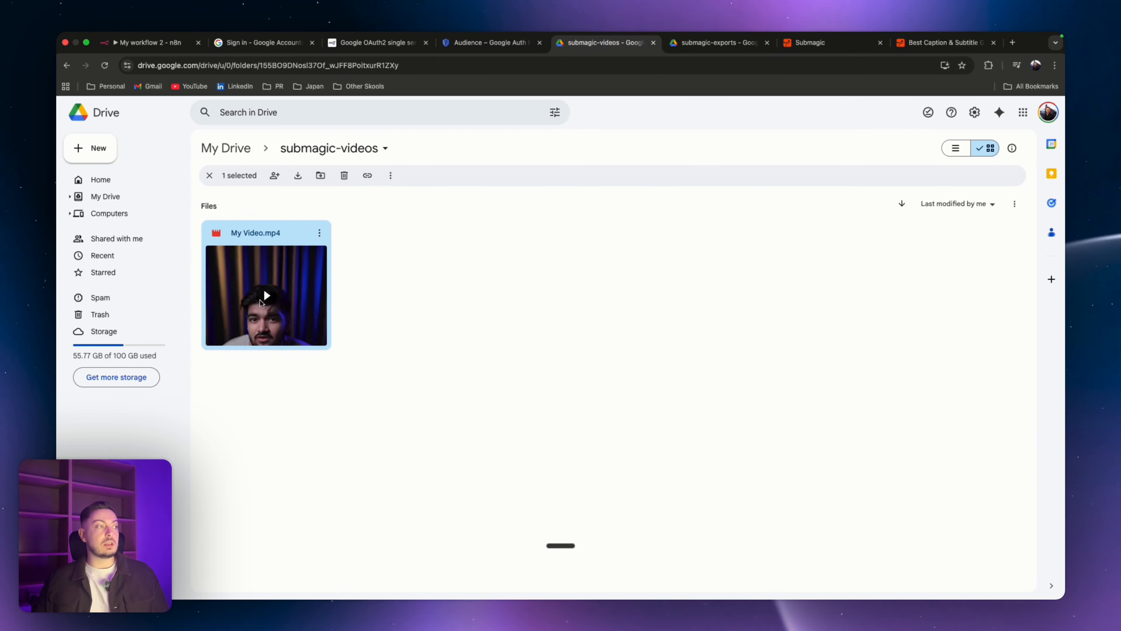
{"action": "left_click", "coordinate": [155, 43]}
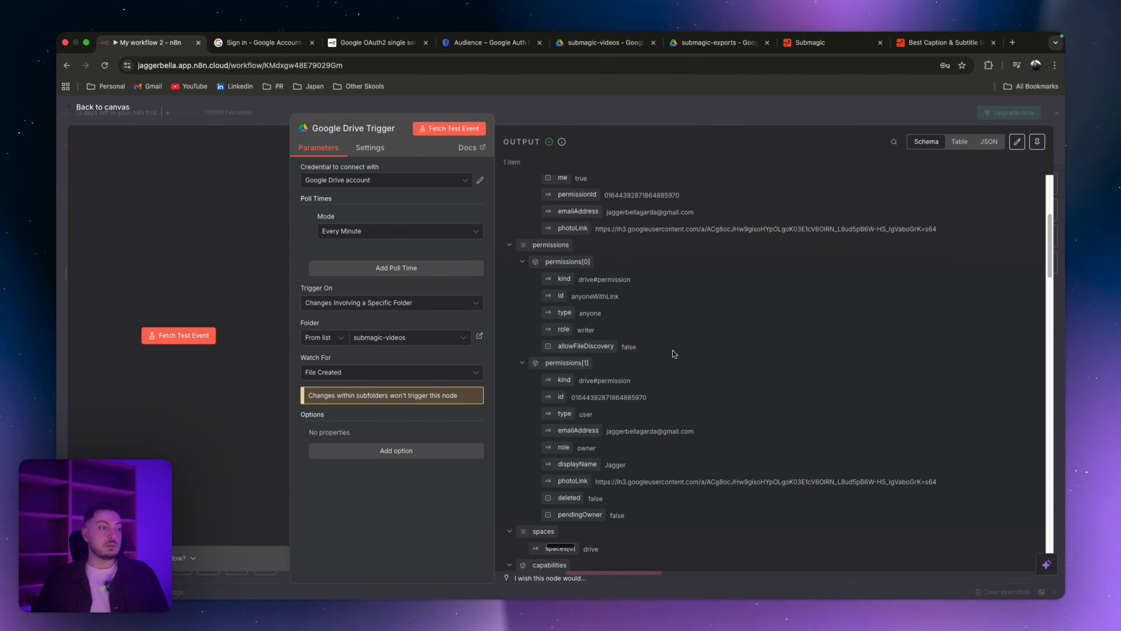
Step: Close the trigger panel and add an HTTP Request node after the Google Drive Trigger
{"action": "scroll", "coordinate": [672, 351], "scroll_direction": "down", "scroll_amount": 2}
{"action": "key", "text": "Escape"}
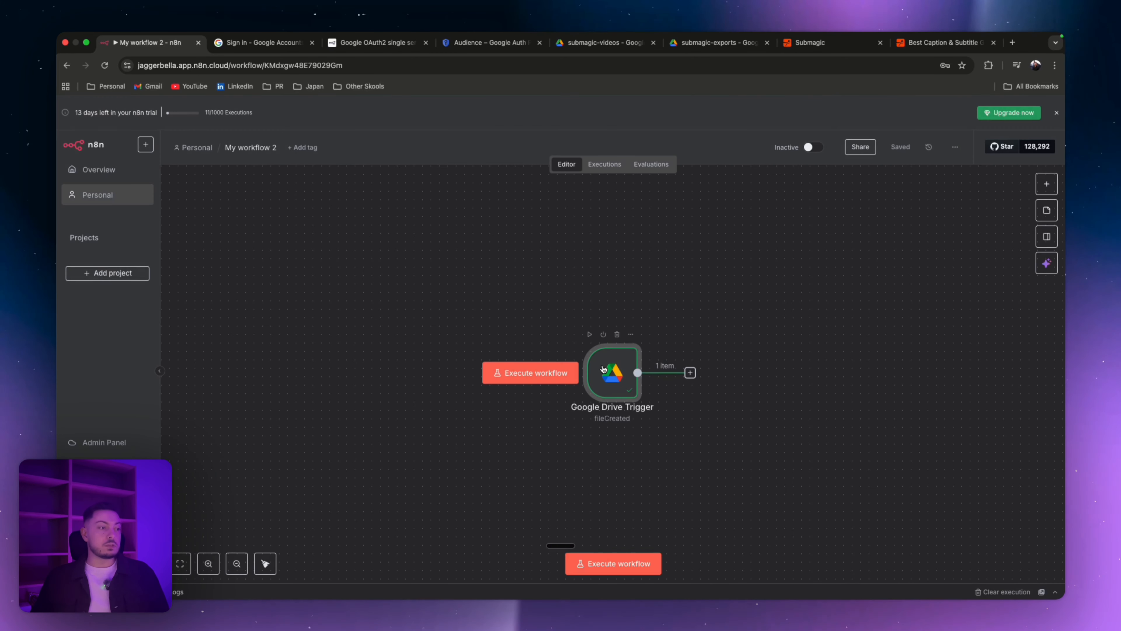
{"action": "left_click_drag", "start_coordinate": [603, 368], "coordinate": [438, 352]}
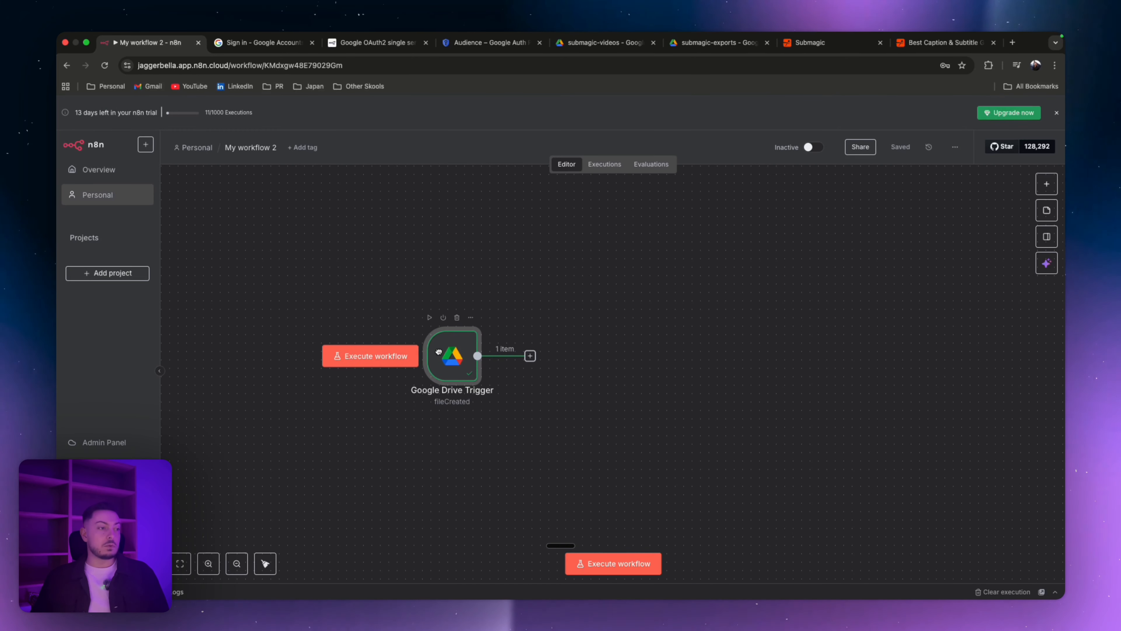
{"action": "left_click", "coordinate": [530, 356]}
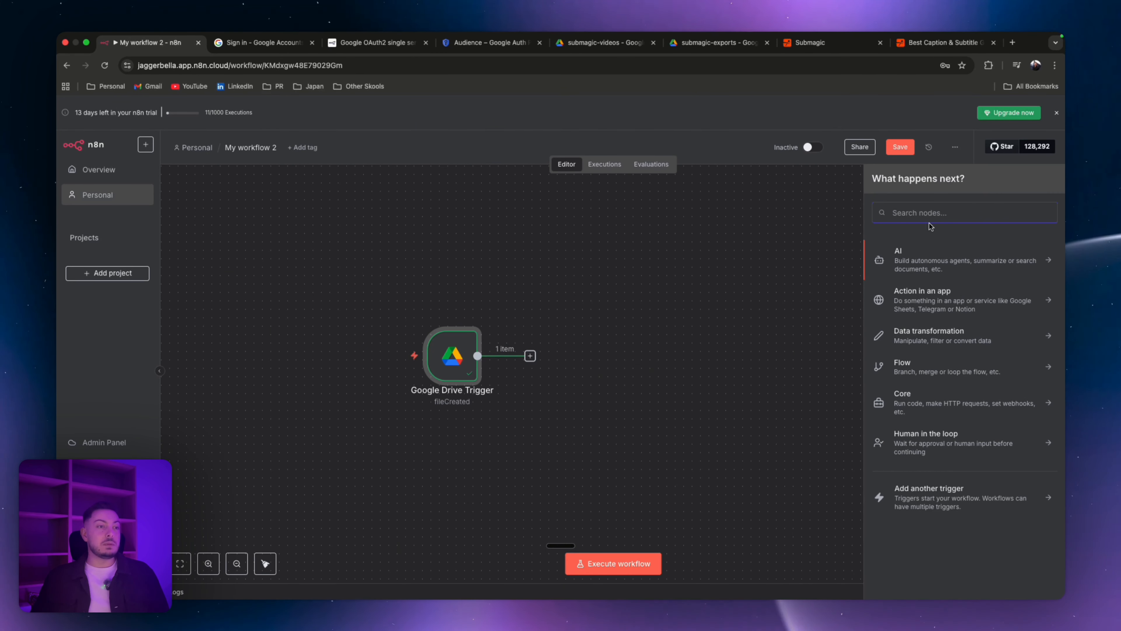
{"action": "type", "text": "http"}
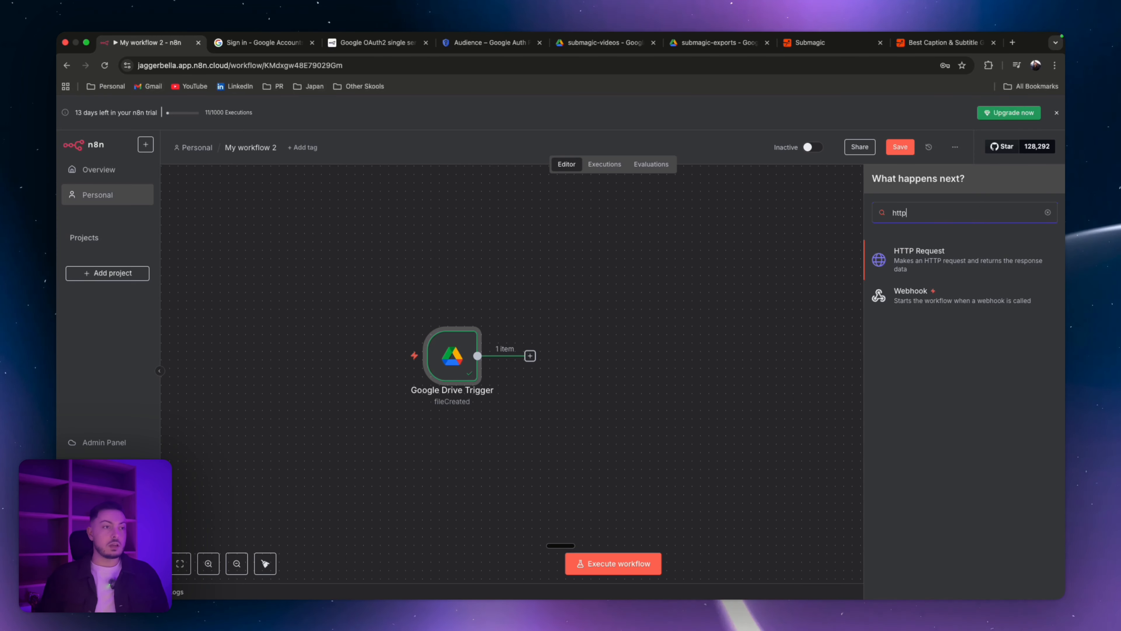
{"action": "left_click", "coordinate": [959, 264]}
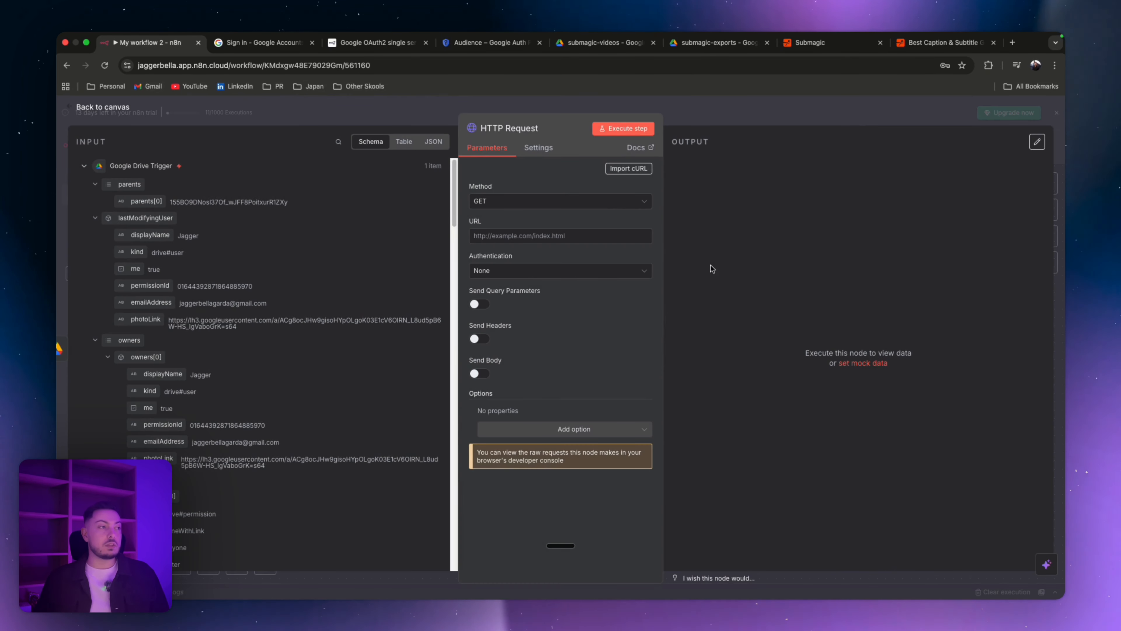
Step: Set the HTTP Request node's method to POST
{"action": "key", "text": "super+Tab"}
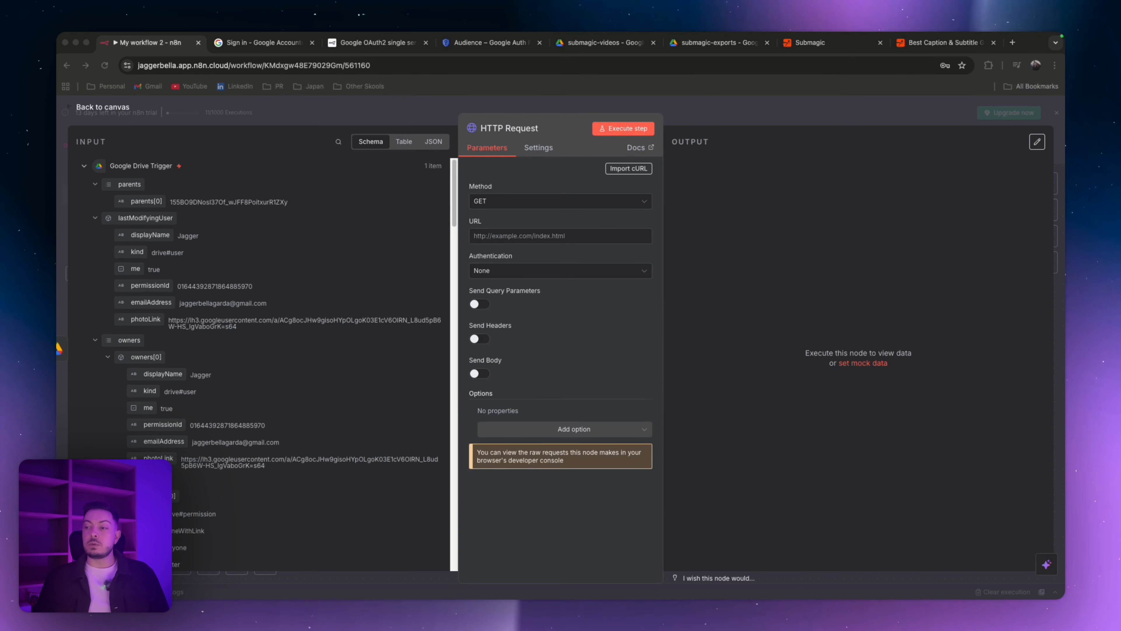
{"action": "key", "text": "super+Tab"}
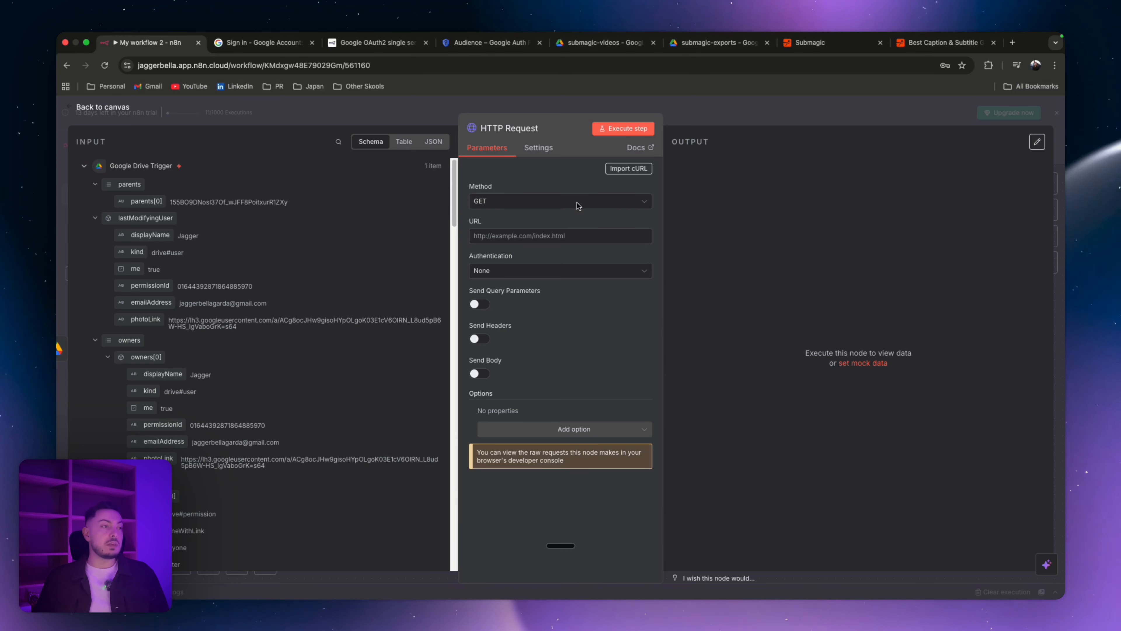
{"action": "left_click", "coordinate": [565, 201]}
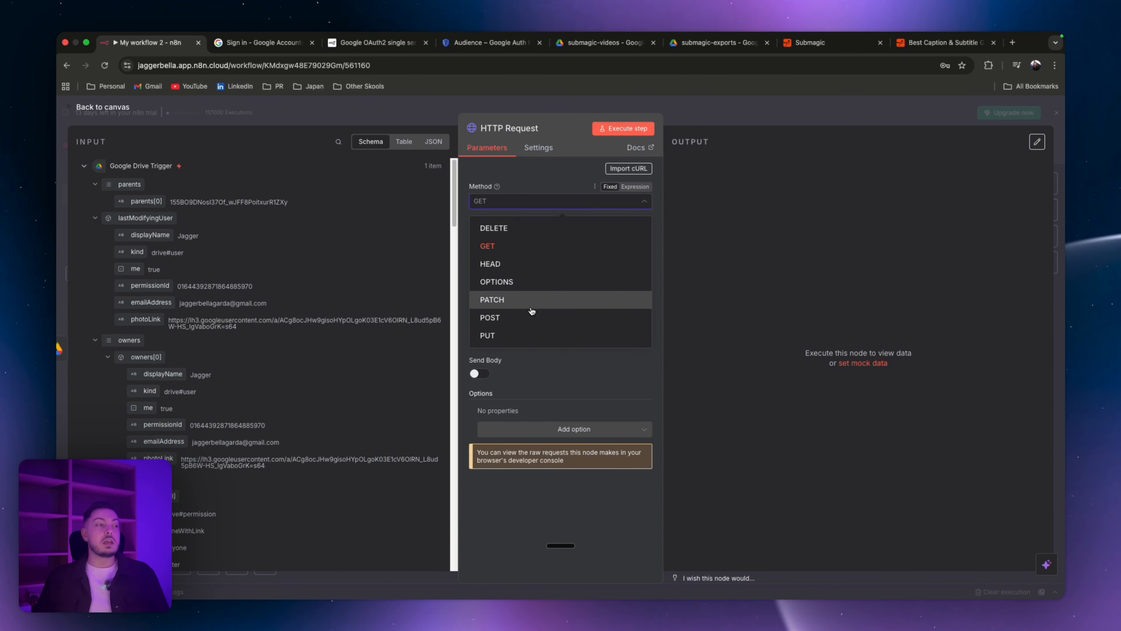
{"action": "left_click", "coordinate": [530, 315]}
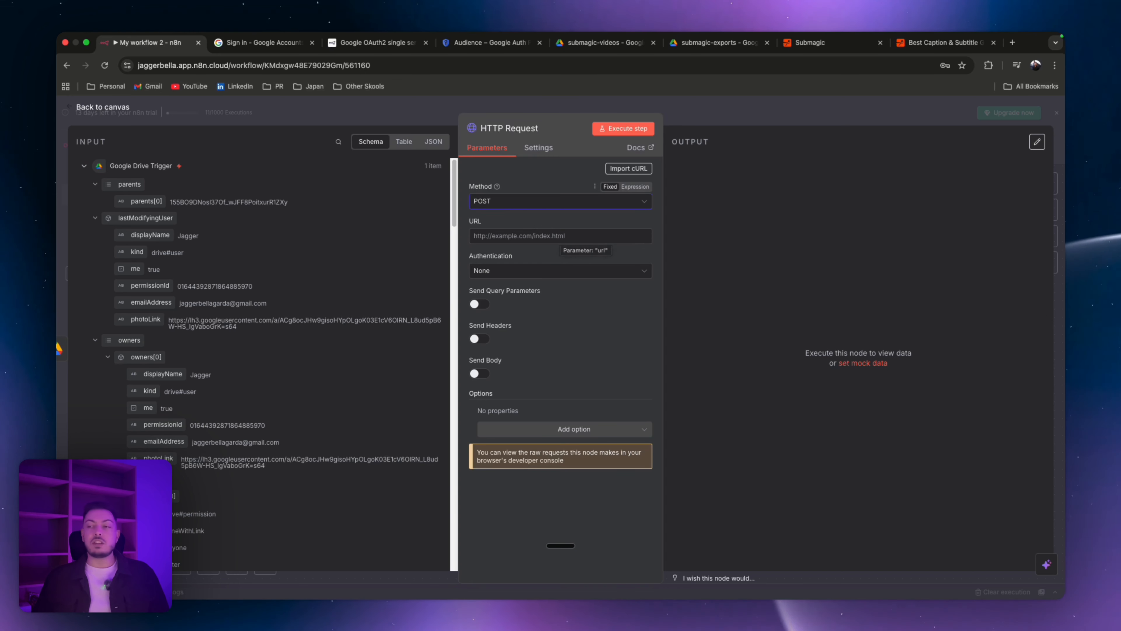
{"action": "key", "text": "super+Tab"}
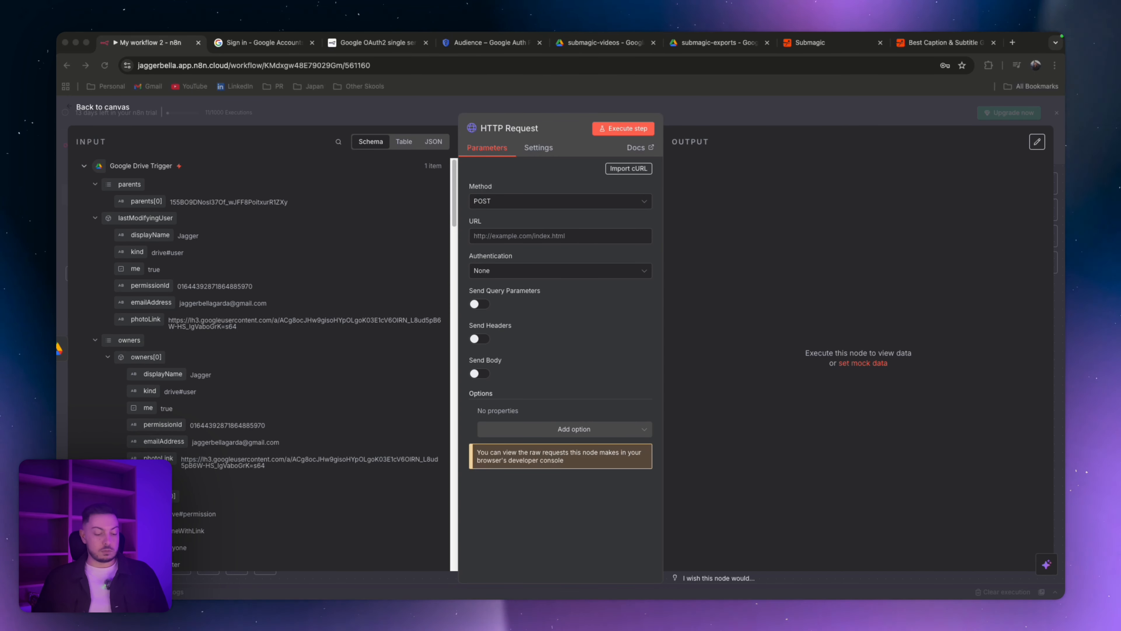
{"action": "key", "text": "super+Tab"}
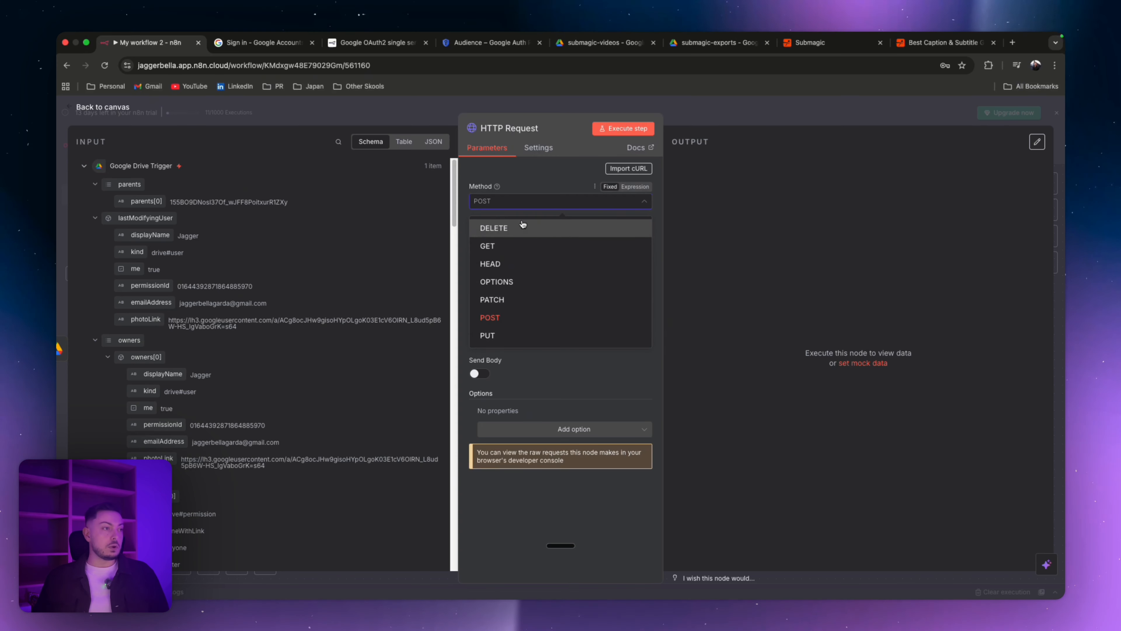
{"action": "left_click", "coordinate": [520, 214]}
{"action": "left_click", "coordinate": [482, 234]}
{"action": "type", "text": "https://api.submagic.co/v1/projects"}
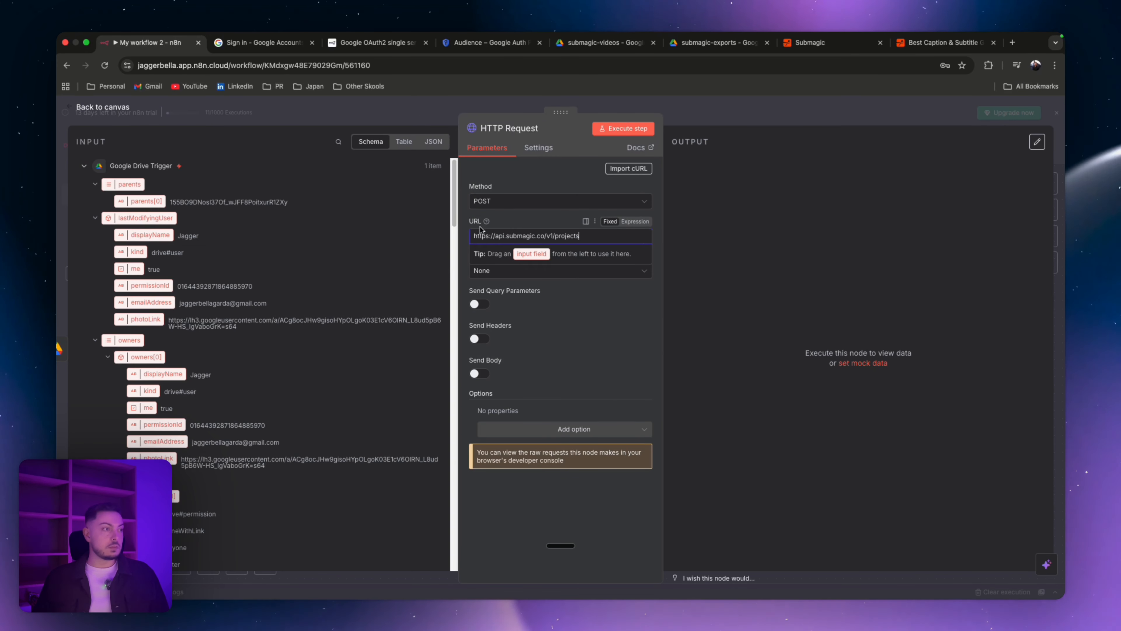
{"action": "left_click", "coordinate": [517, 220]}
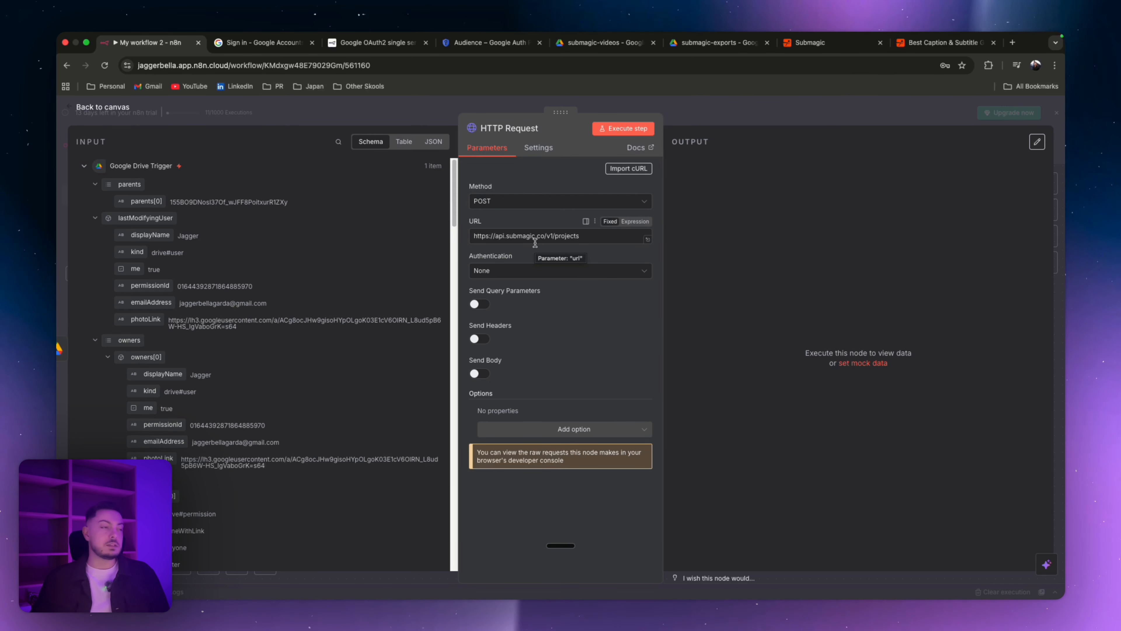
Step: Set authentication to Generic Credential Type with Header Auth as the generic auth type
{"action": "left_click", "coordinate": [552, 273]}
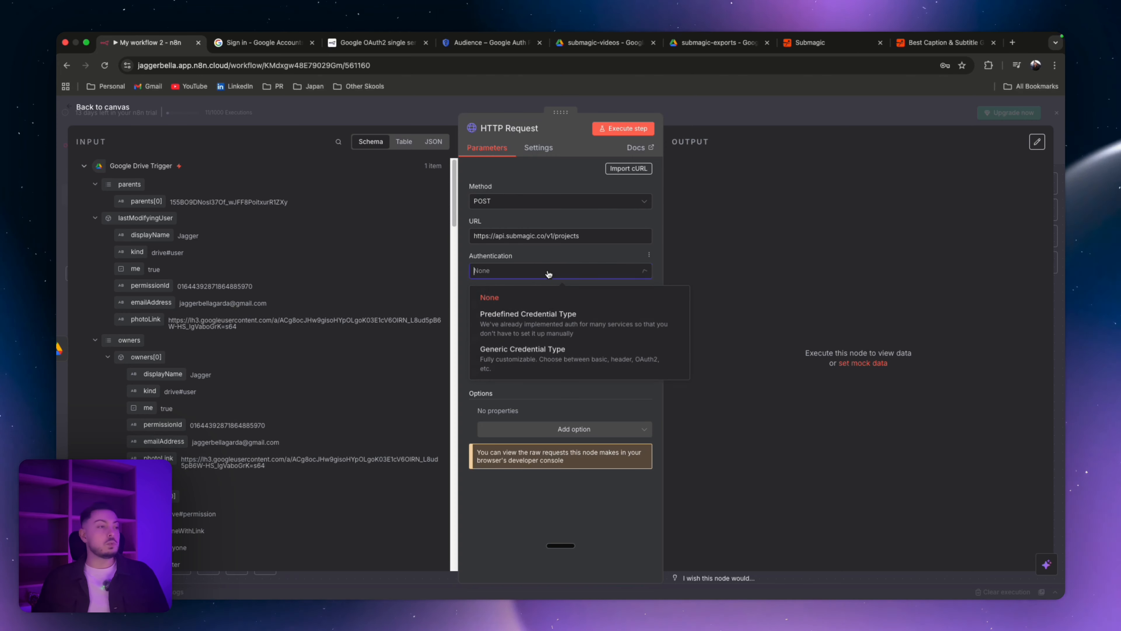
{"action": "left_click", "coordinate": [521, 359]}
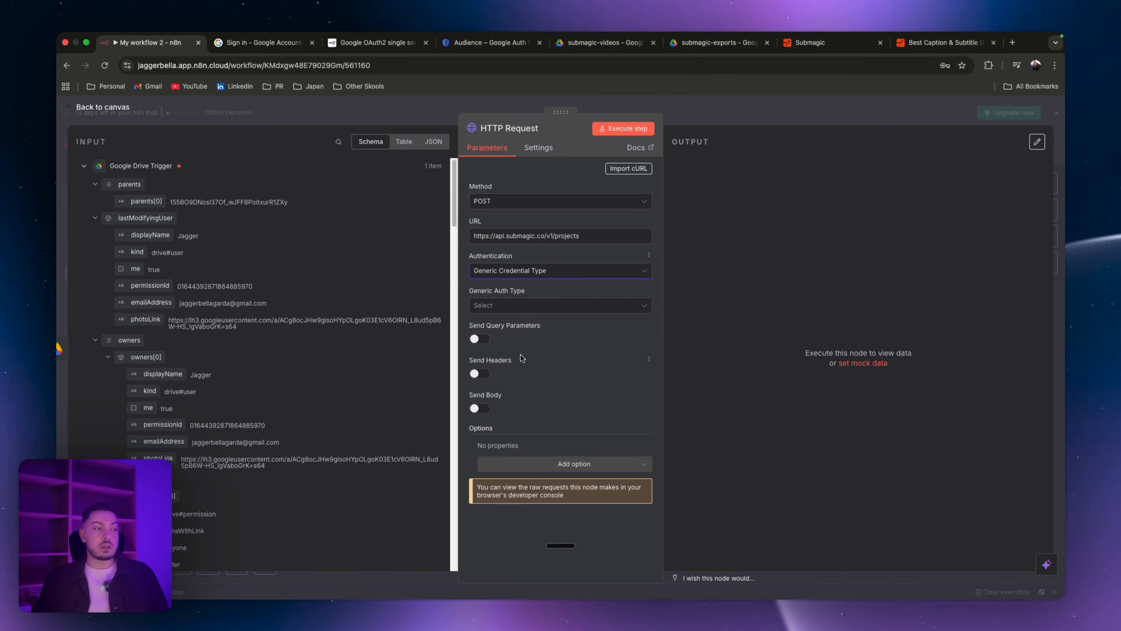
{"action": "left_click", "coordinate": [516, 305]}
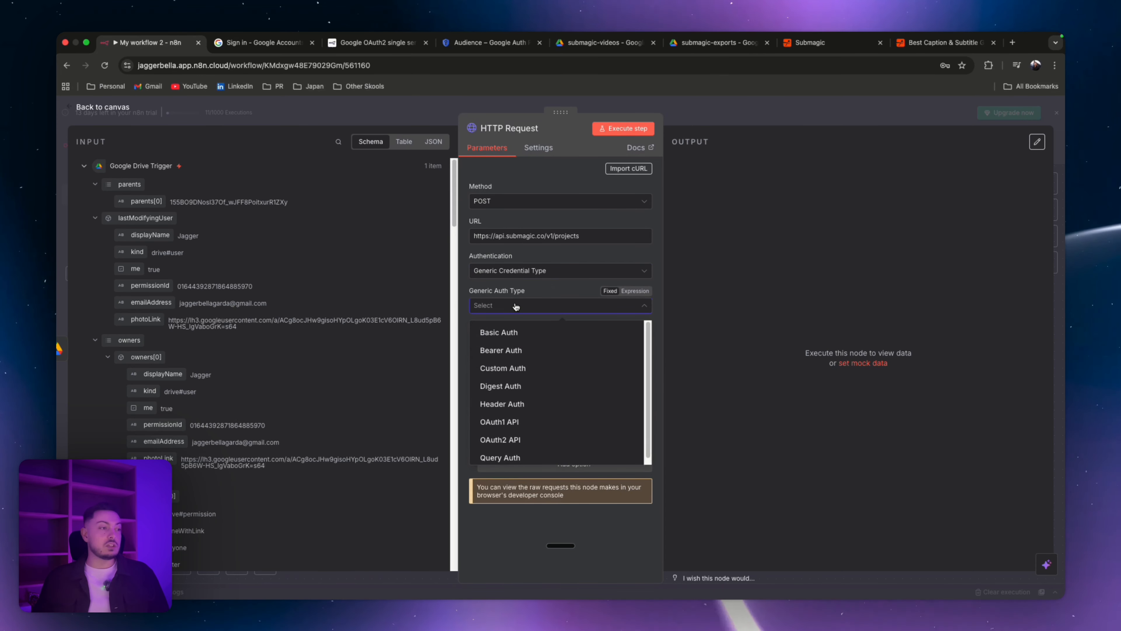
{"action": "left_click", "coordinate": [506, 405]}
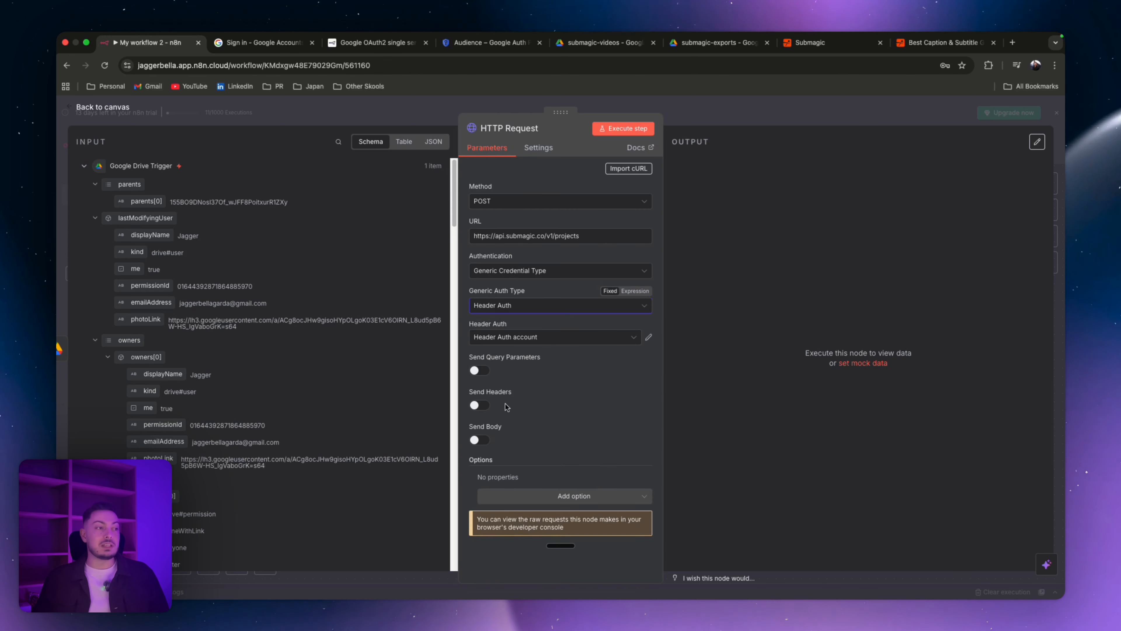
Step: Create a new Header Auth credential with the header name x-api-key
{"action": "left_click", "coordinate": [511, 340]}
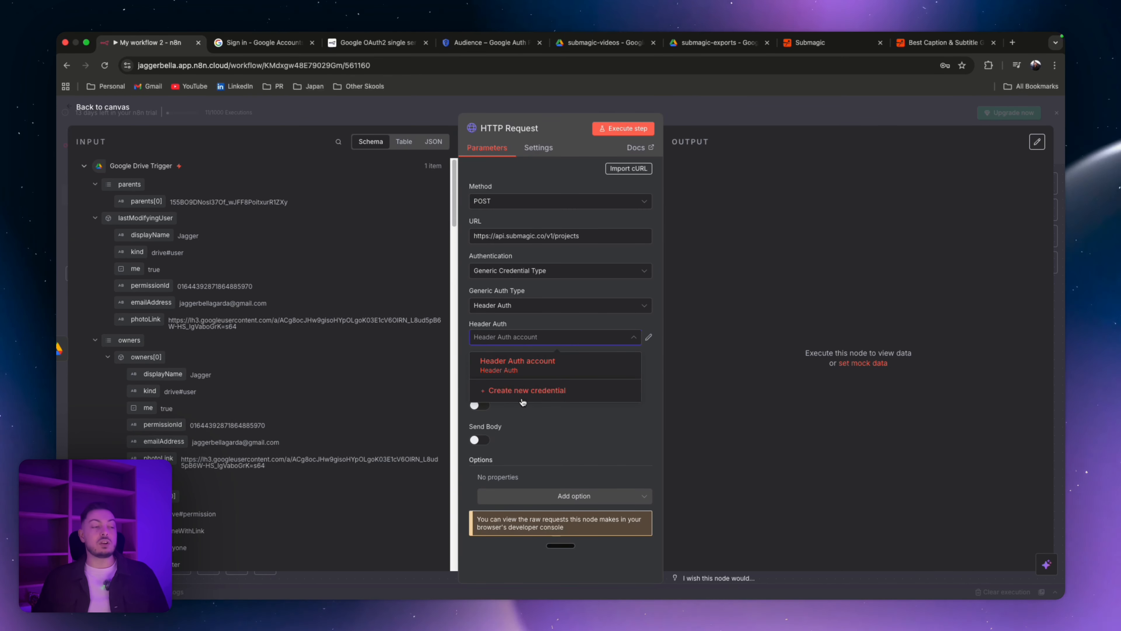
{"action": "left_click", "coordinate": [520, 390]}
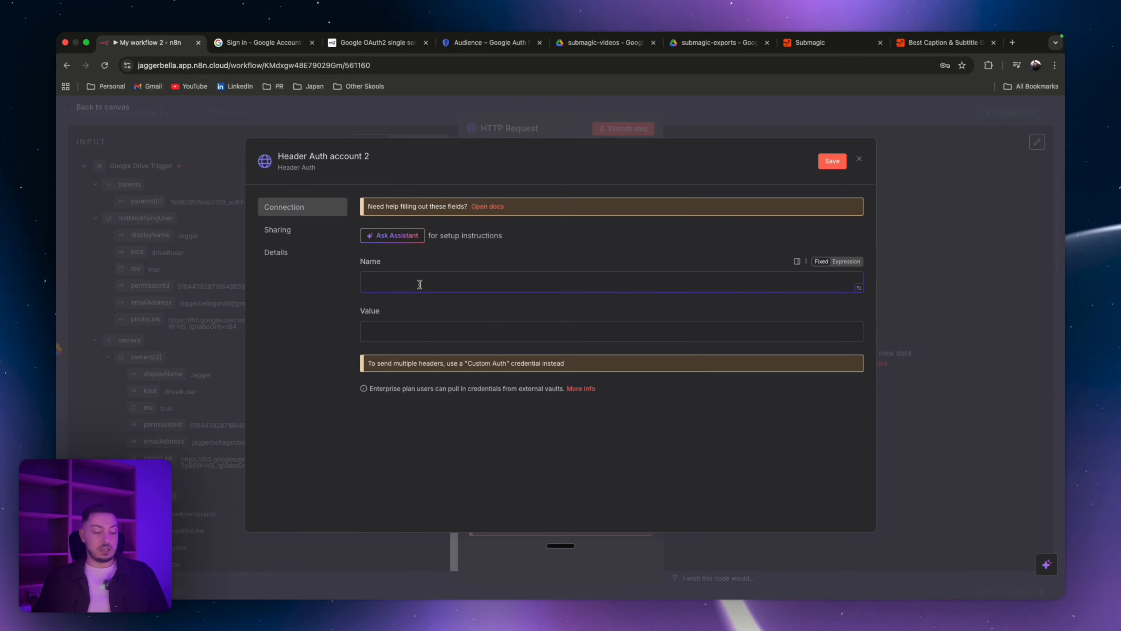
{"action": "type", "text": "x-api"}
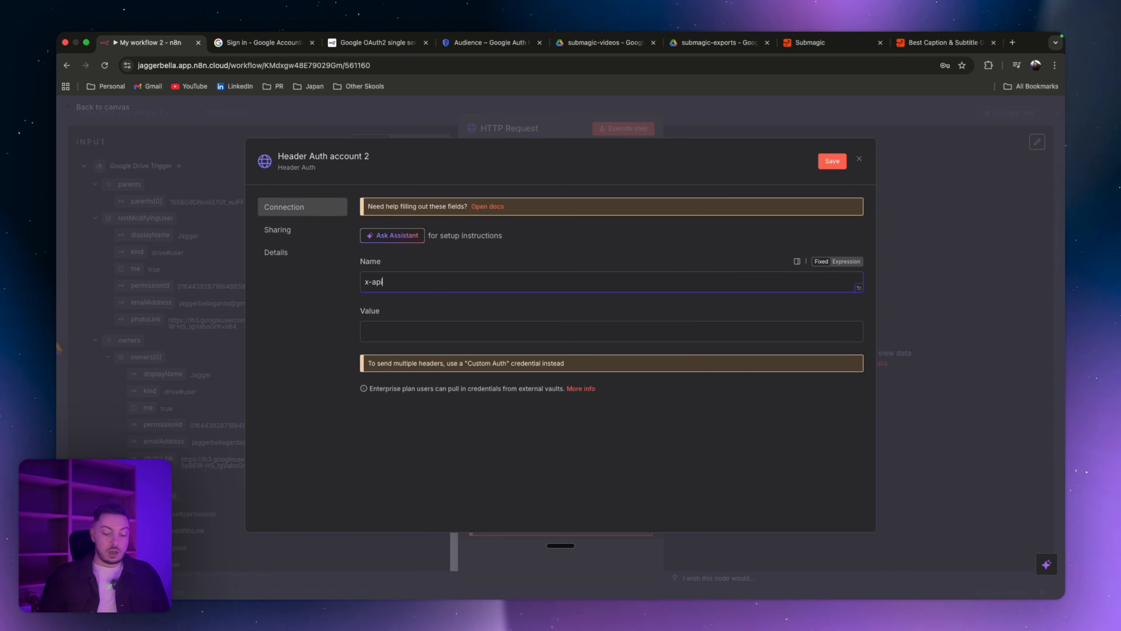
{"action": "type", "text": "-"}
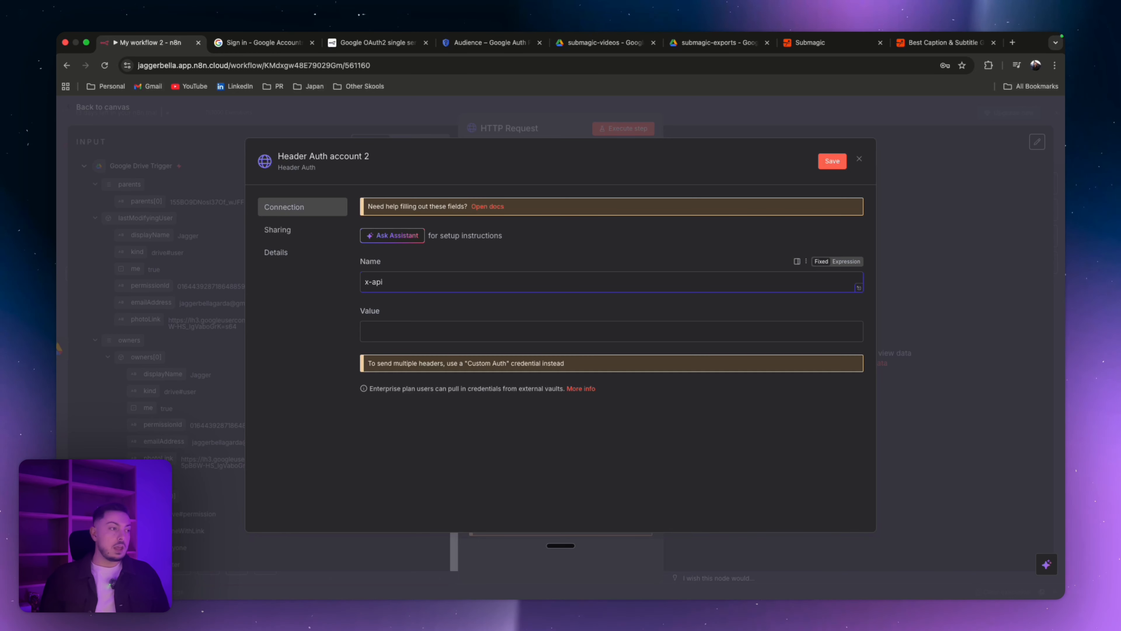
{"action": "type", "text": "-ap"}
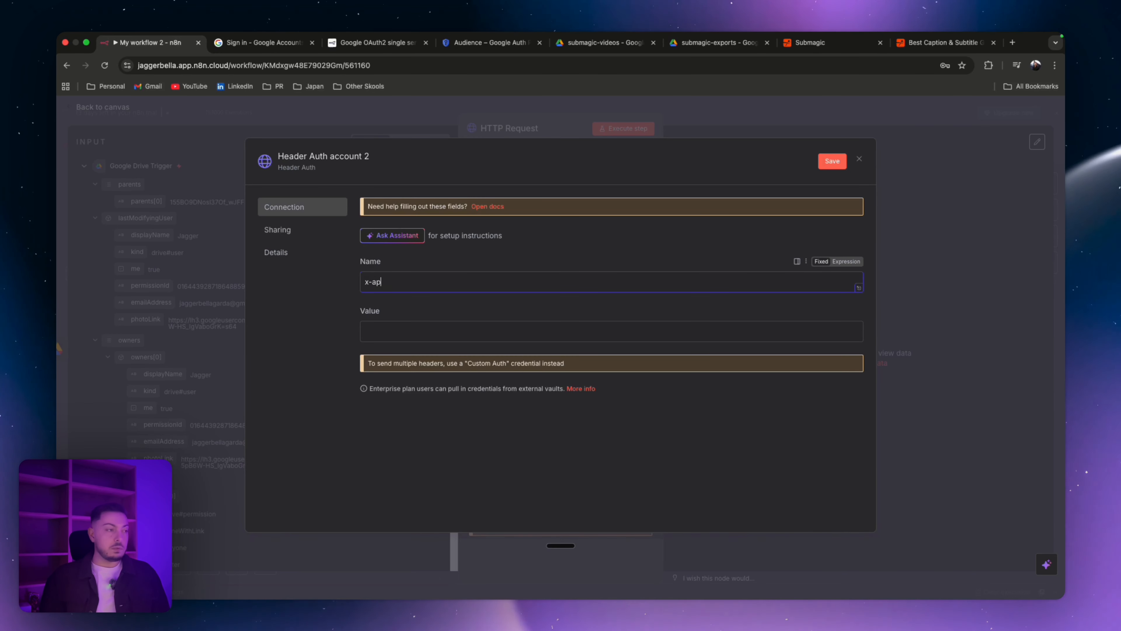
{"action": "type", "text": "i-key"}
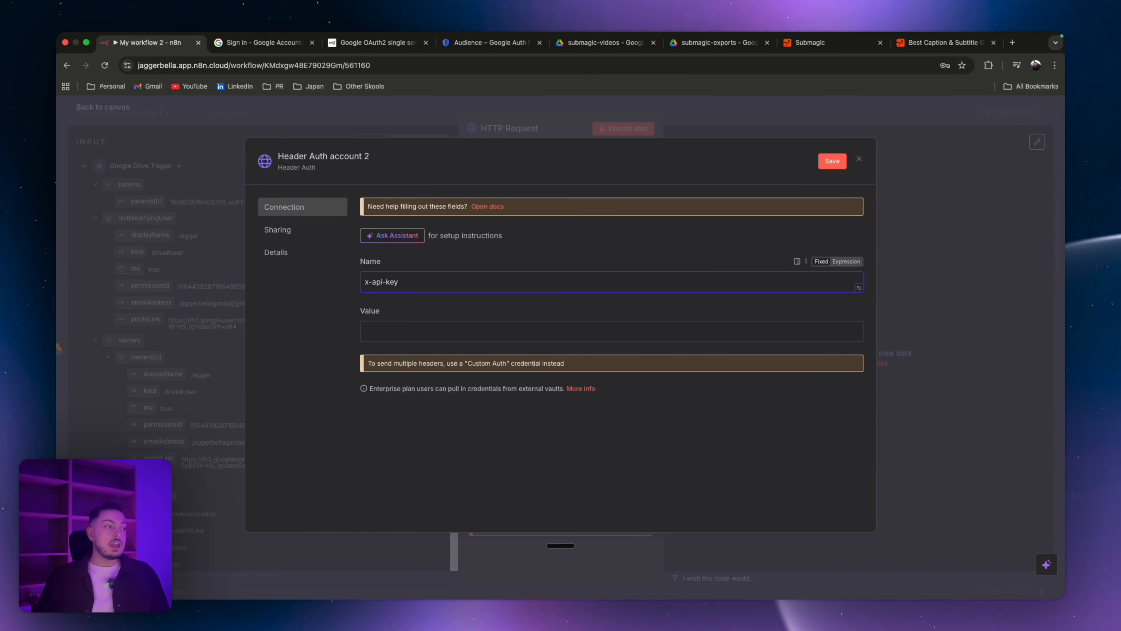
{"action": "left_click", "coordinate": [419, 329]}
{"action": "left_click", "coordinate": [421, 309]}
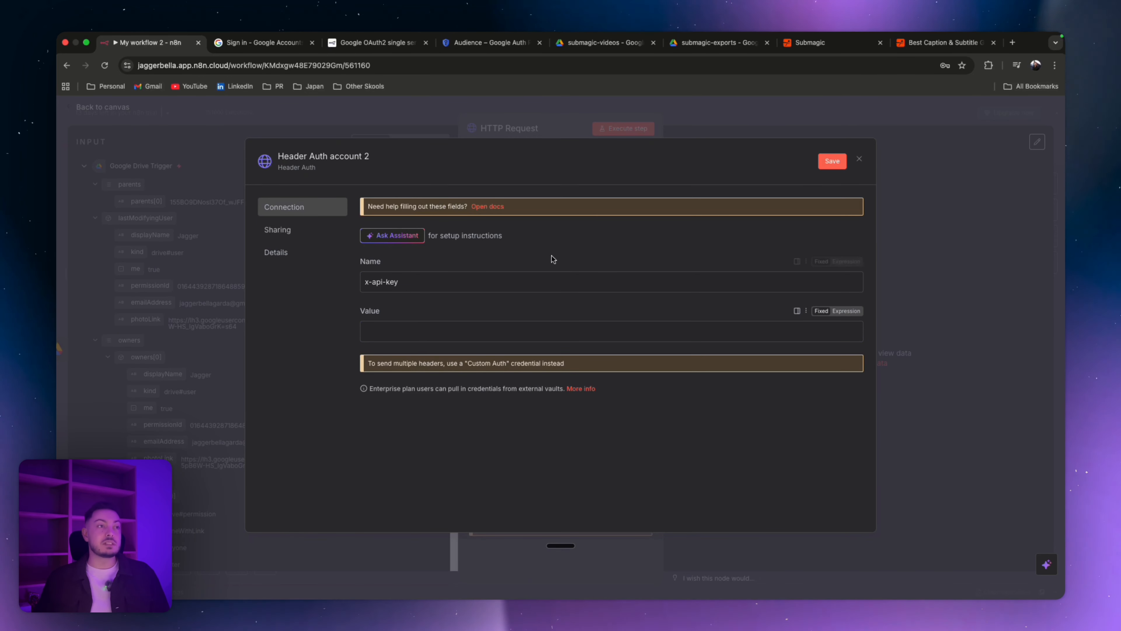
Step: Open Submagic's Integrations page and view its API key settings
{"action": "left_click", "coordinate": [842, 46]}
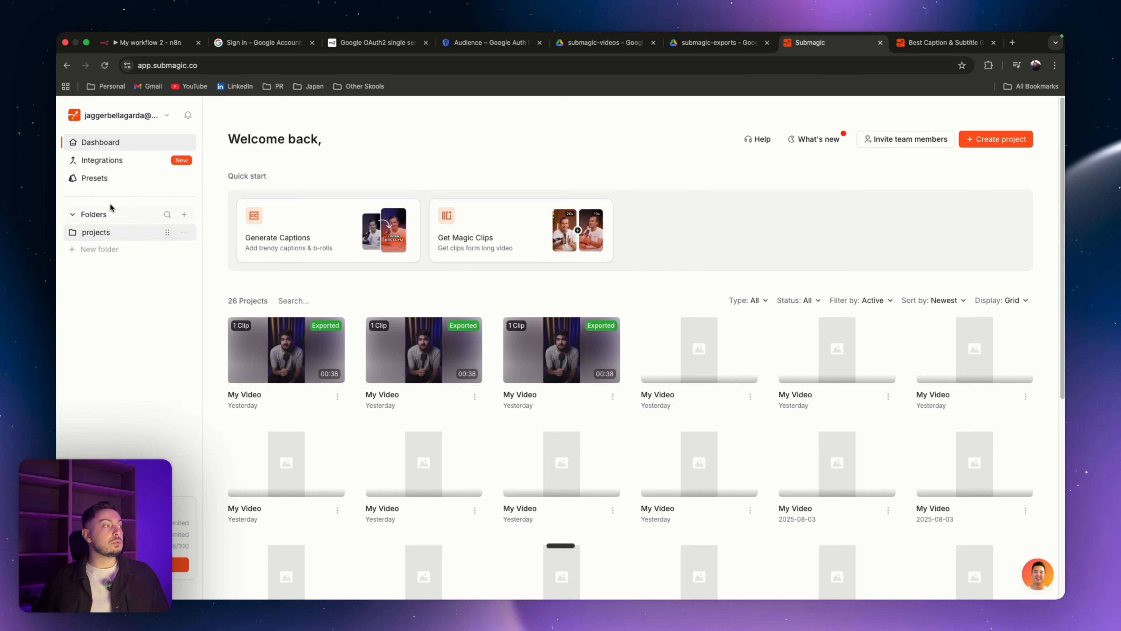
{"action": "left_click", "coordinate": [106, 162]}
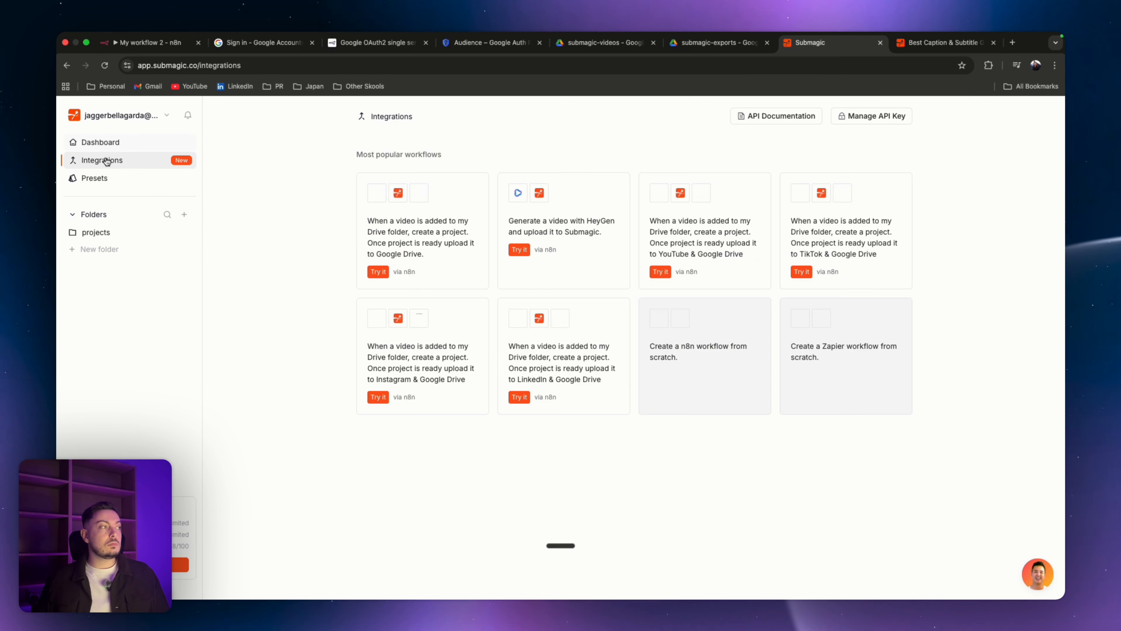
{"action": "left_click", "coordinate": [878, 116]}
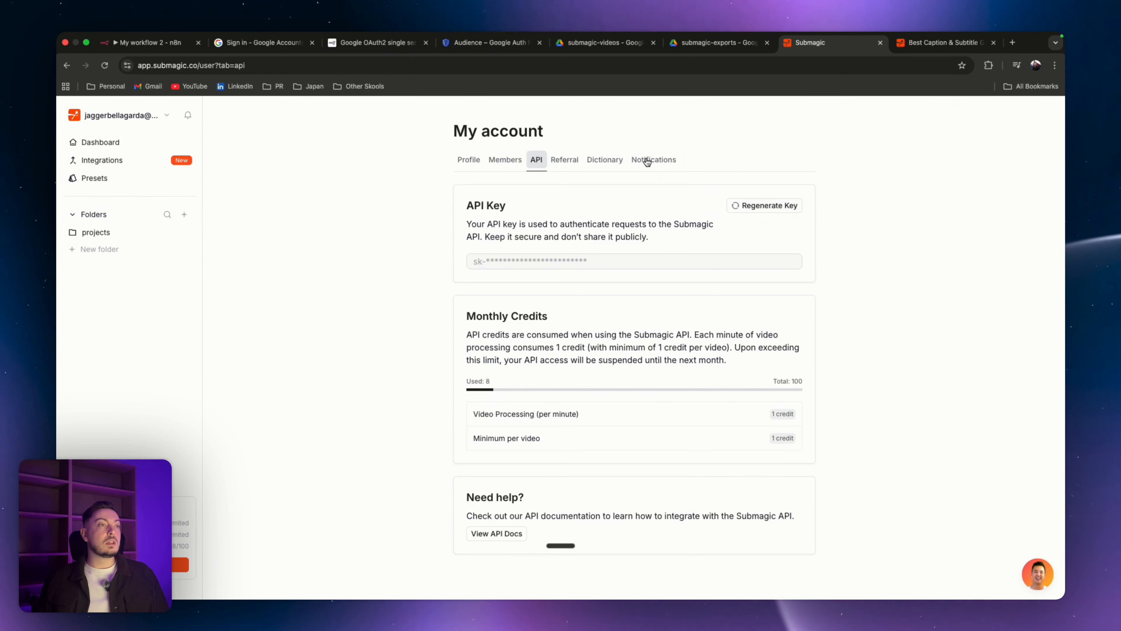
{"action": "left_click", "coordinate": [151, 43]}
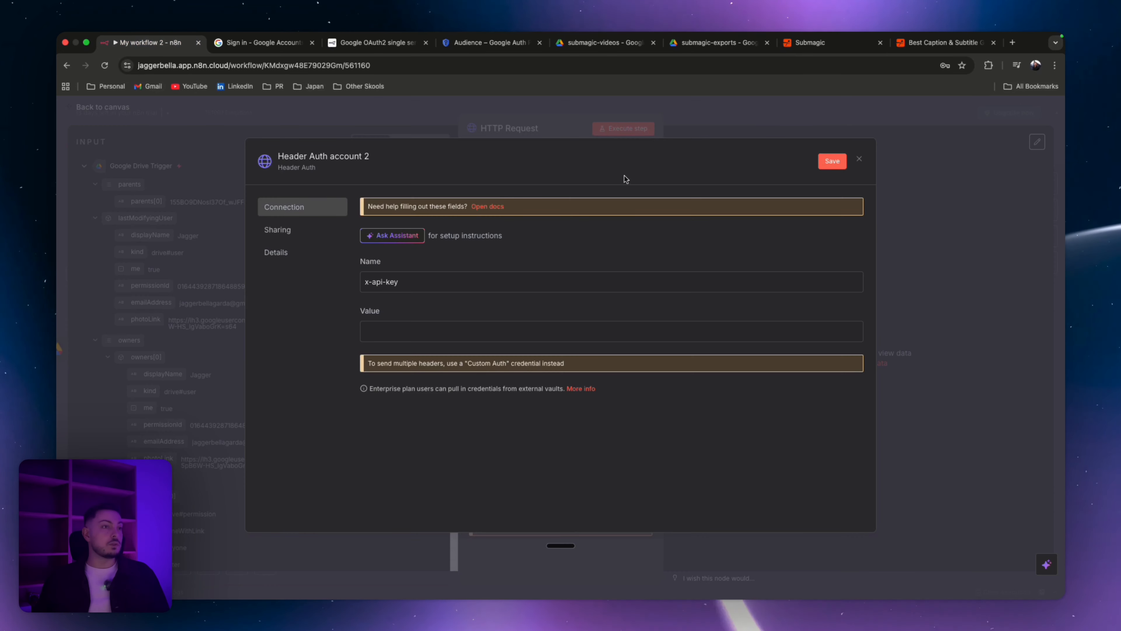
Step: Discard the unsaved Header Auth credential without saving it
{"action": "left_click", "coordinate": [859, 159]}
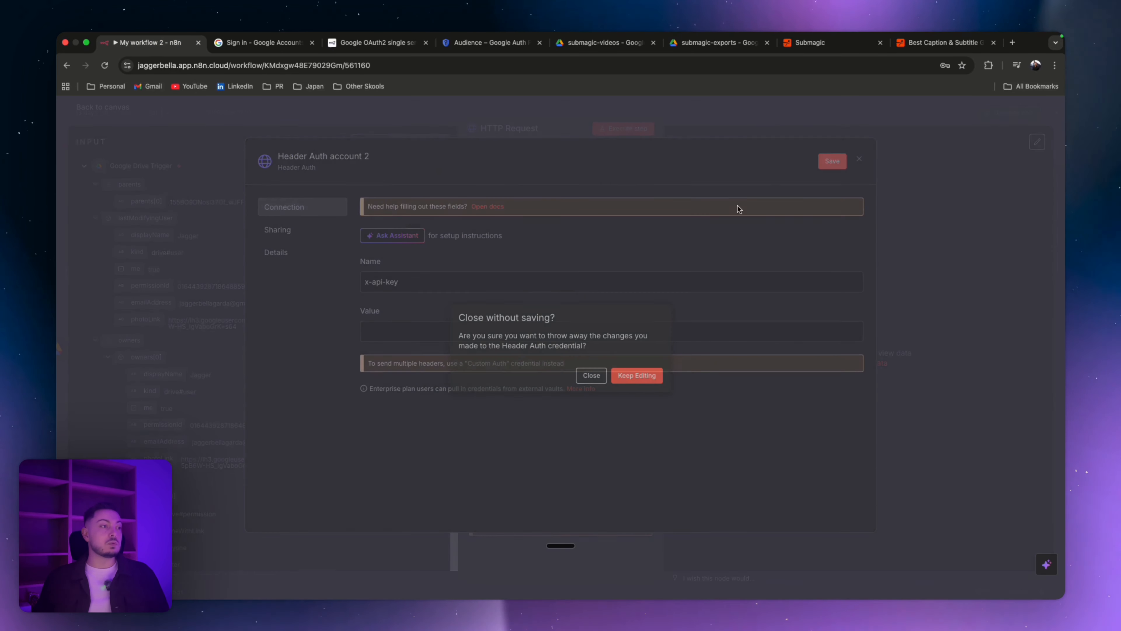
{"action": "left_click", "coordinate": [592, 376]}
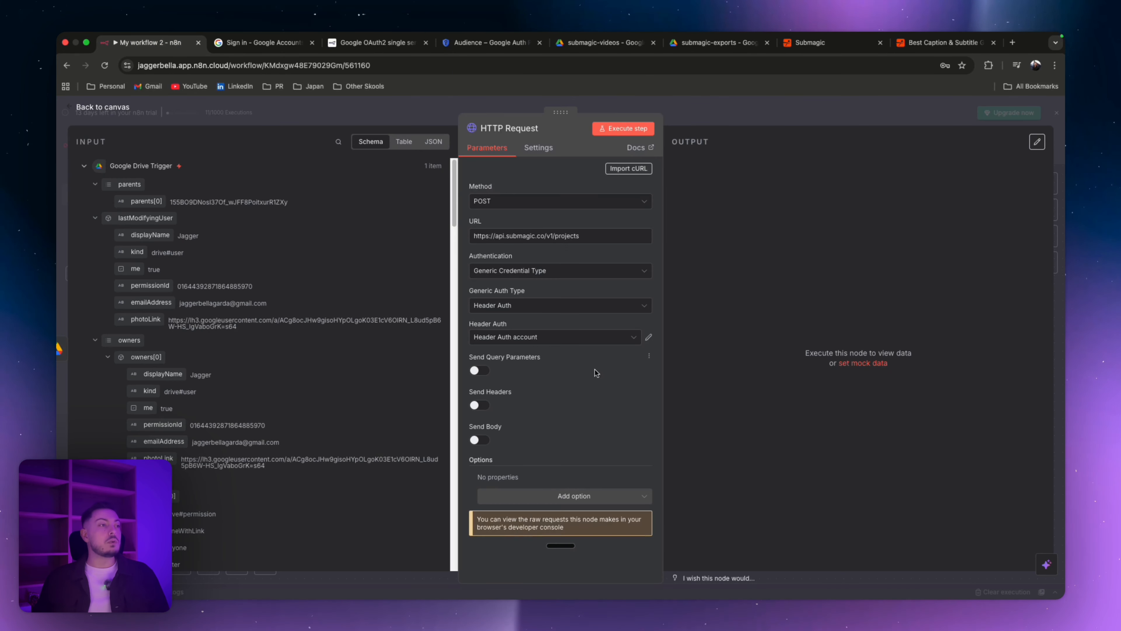
{"action": "left_click", "coordinate": [508, 340]}
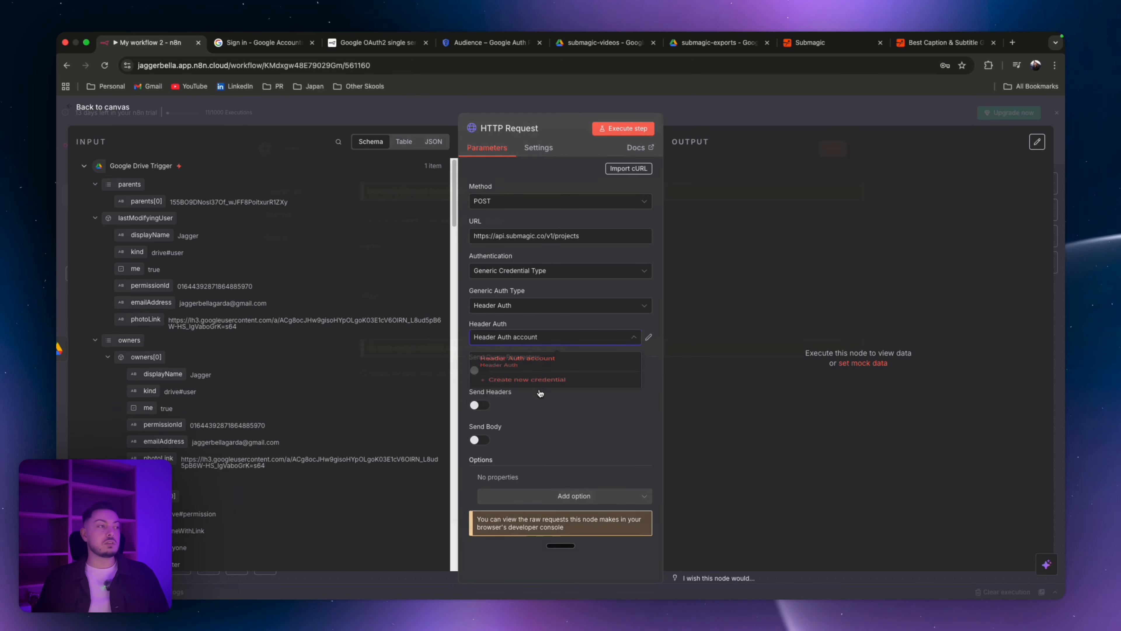
{"action": "left_click", "coordinate": [525, 390]}
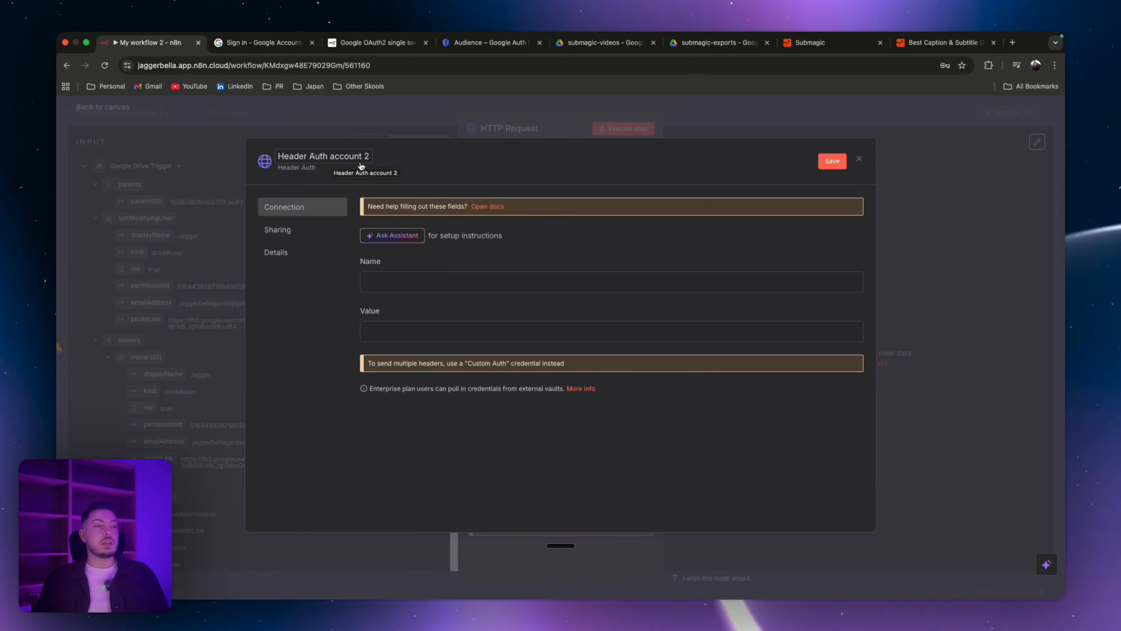
{"action": "left_click", "coordinate": [859, 161]}
Step: Select the existing Header Auth account credential and turn on Send Body
{"action": "left_click", "coordinate": [526, 338]}
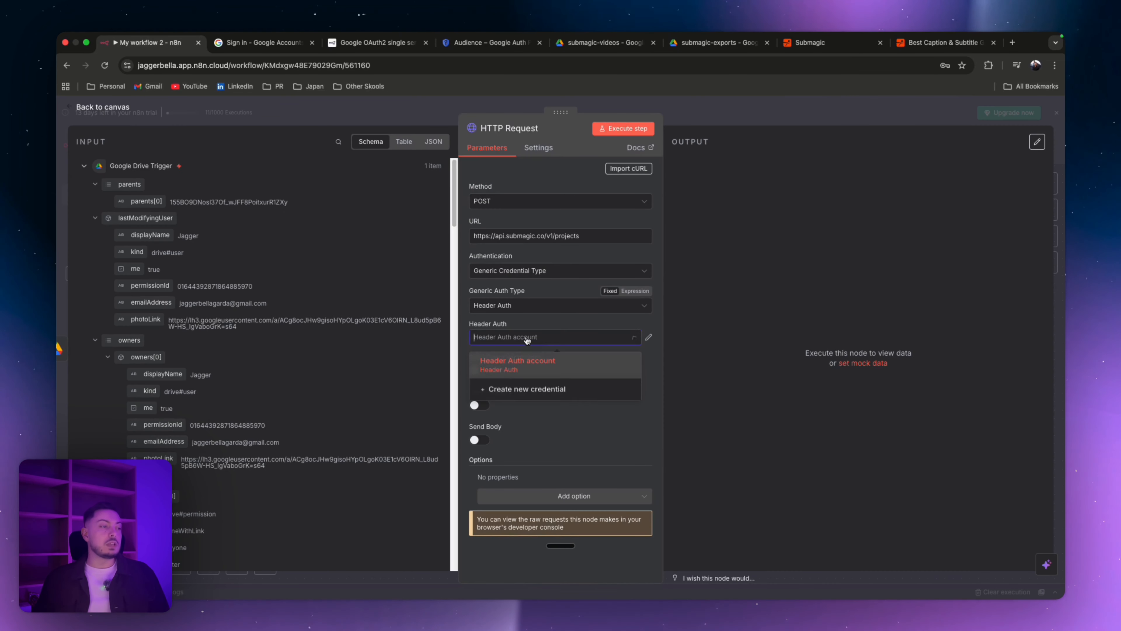
{"action": "left_click", "coordinate": [533, 372]}
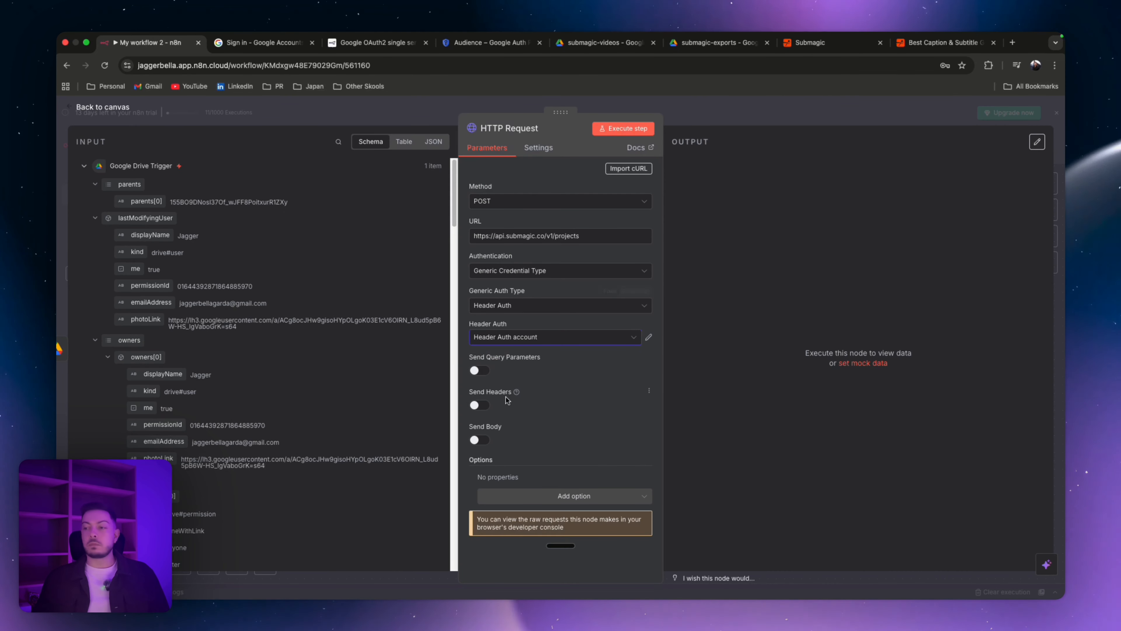
{"action": "left_click", "coordinate": [478, 440]}
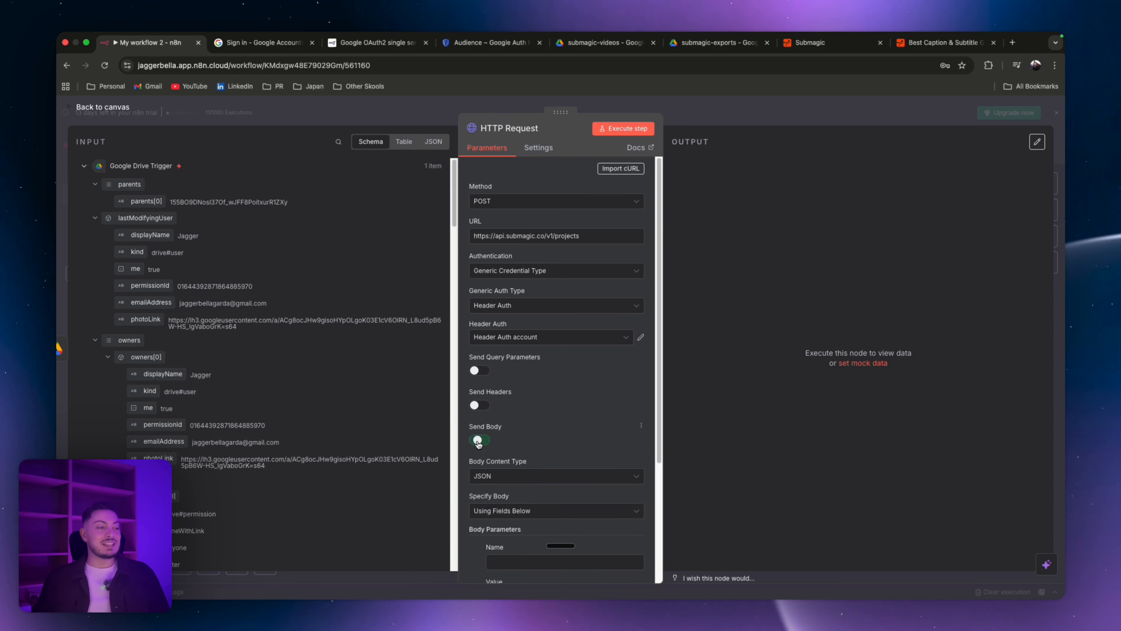
Step: Set the body to be specified using JSON and paste the Submagic project JSON body with videoUrl, title, magic options and webhookUrl
{"action": "scroll", "coordinate": [533, 415], "scroll_direction": "down", "scroll_amount": 4}
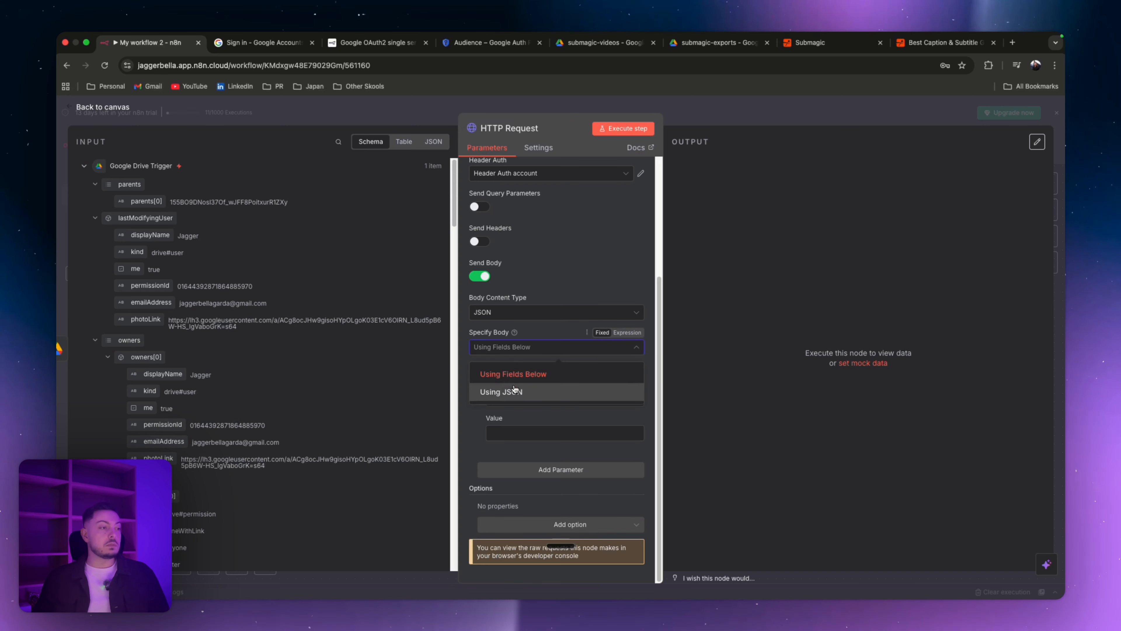
{"action": "left_click", "coordinate": [514, 391]}
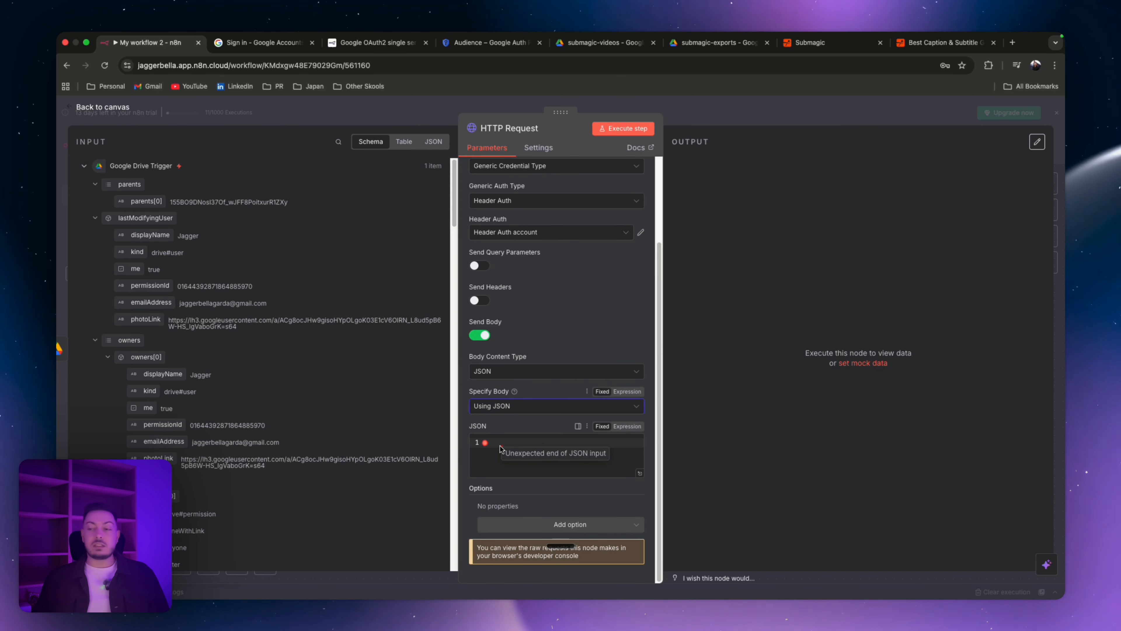
{"action": "key", "text": "super+Tab"}
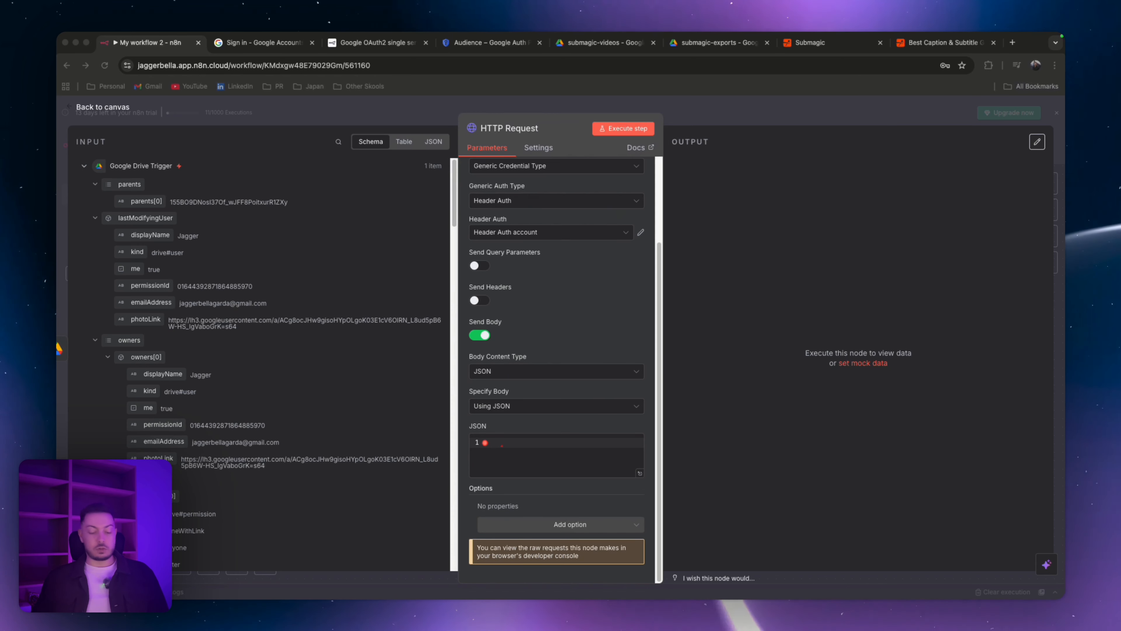
{"action": "left_click", "coordinate": [514, 406]}
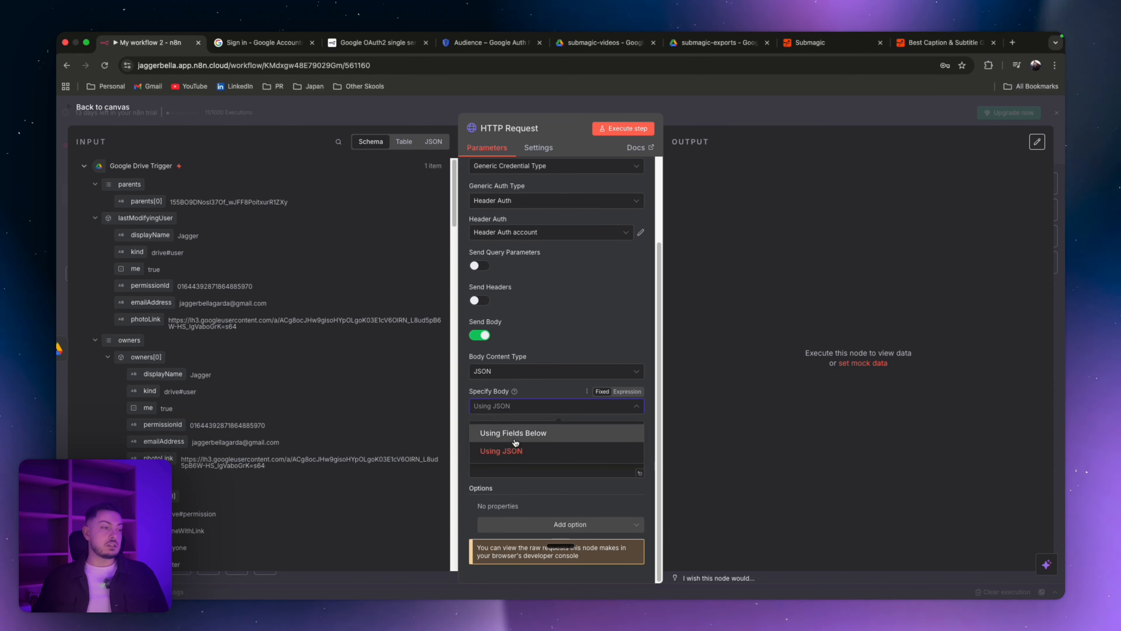
{"action": "left_click", "coordinate": [511, 453]}
{"action": "key", "text": "super+v"}
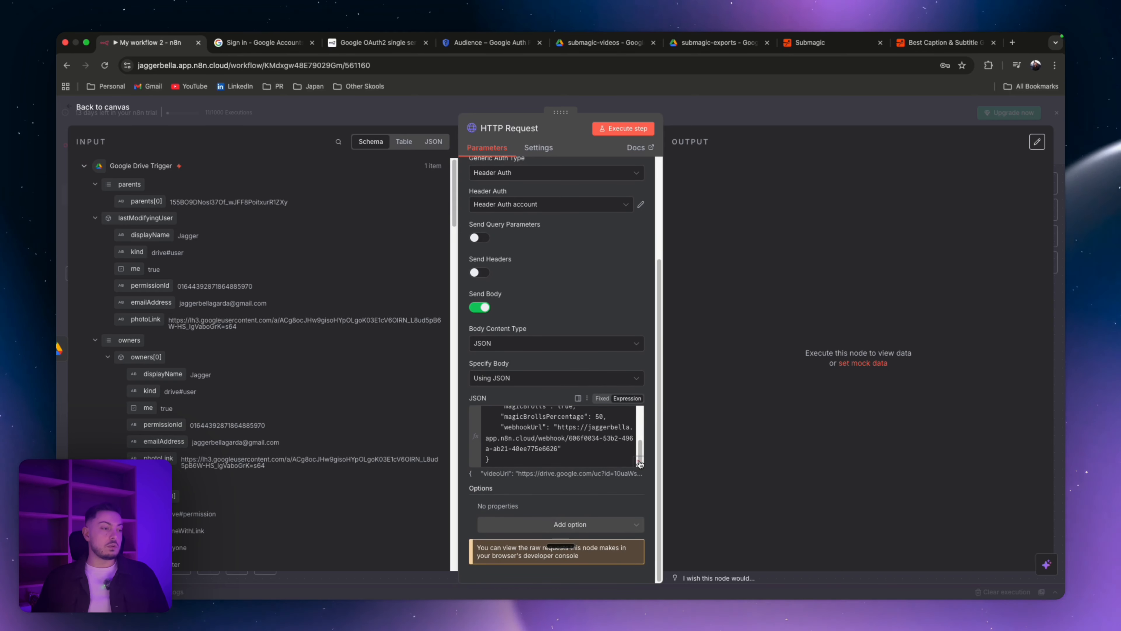
Step: Open the JSON body in the expanded expression editor and examine its fields against the Google Drive trigger data
{"action": "left_click", "coordinate": [639, 460]}
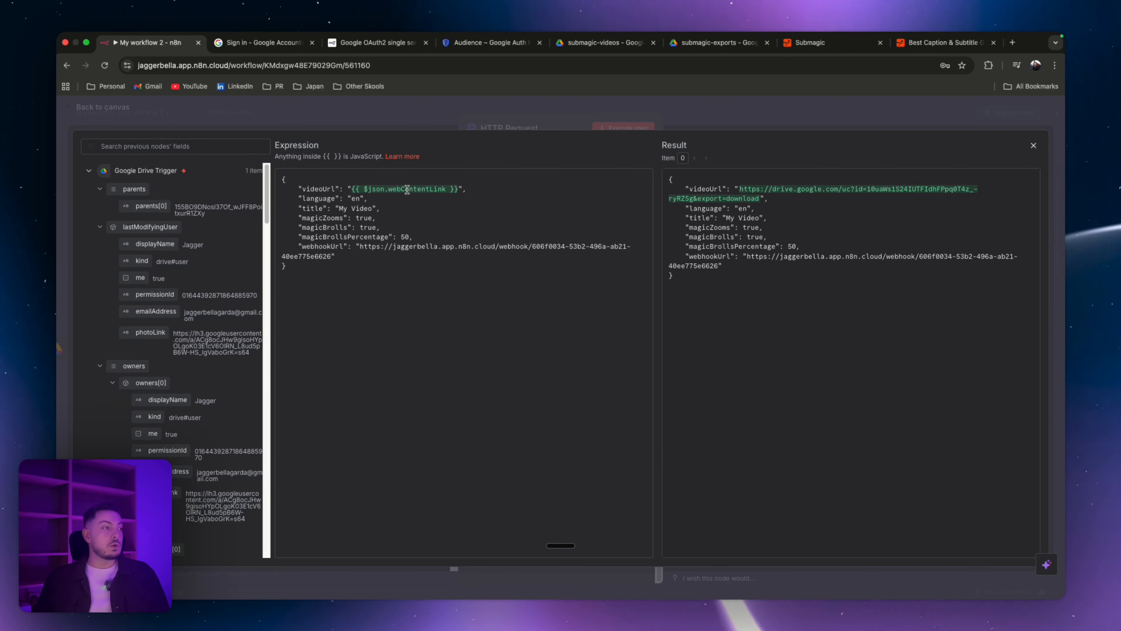
{"action": "scroll", "coordinate": [167, 314], "scroll_direction": "down", "scroll_amount": 10}
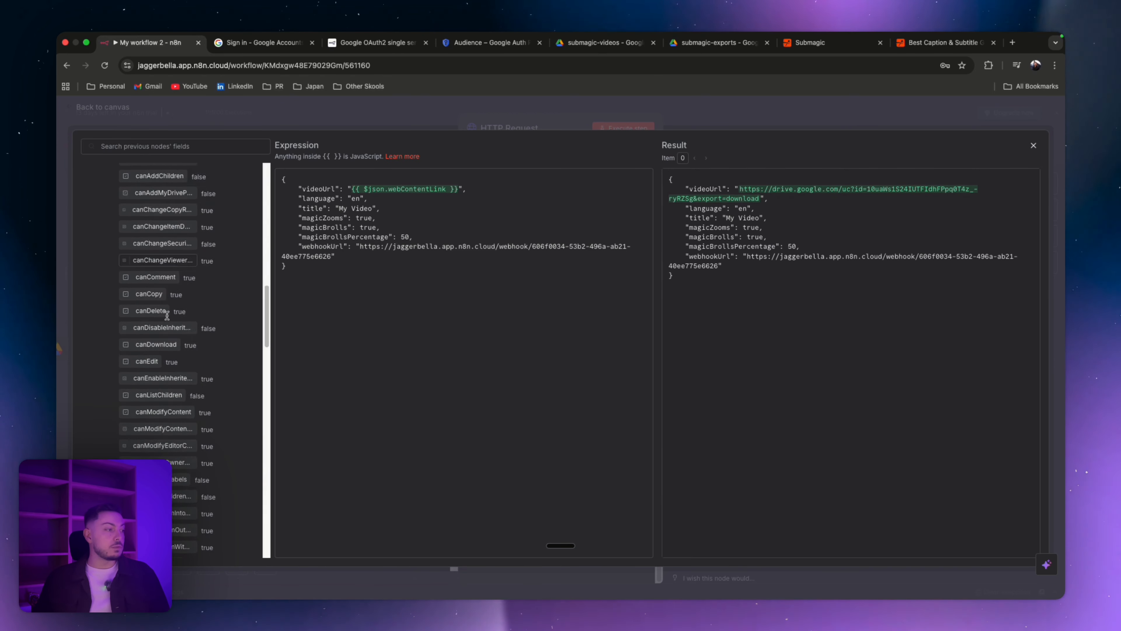
{"action": "scroll", "coordinate": [166, 315], "scroll_direction": "down", "scroll_amount": 10}
{"action": "scroll", "coordinate": [154, 312], "scroll_direction": "up", "scroll_amount": 5}
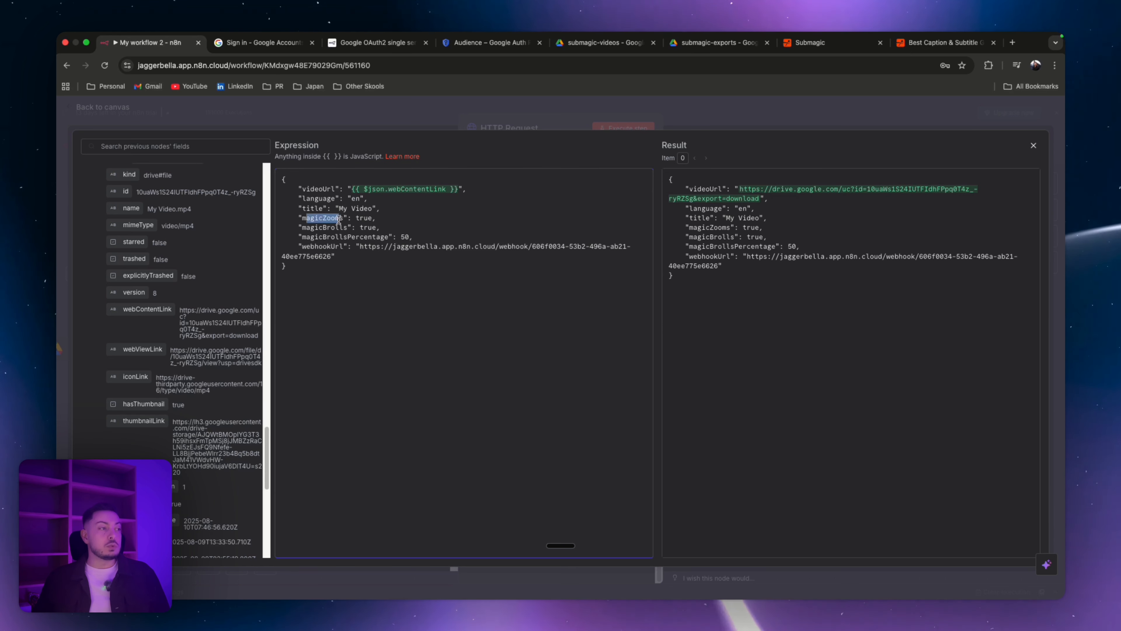
{"action": "left_click_drag", "start_coordinate": [336, 237], "coordinate": [384, 234]}
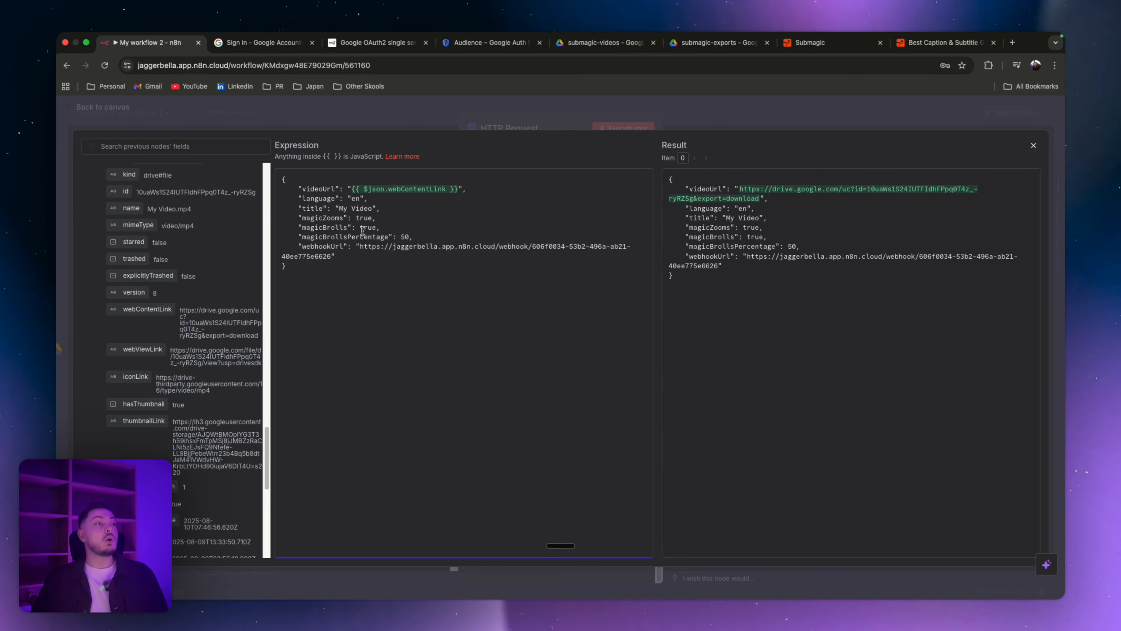
{"action": "left_click", "coordinate": [845, 49]}
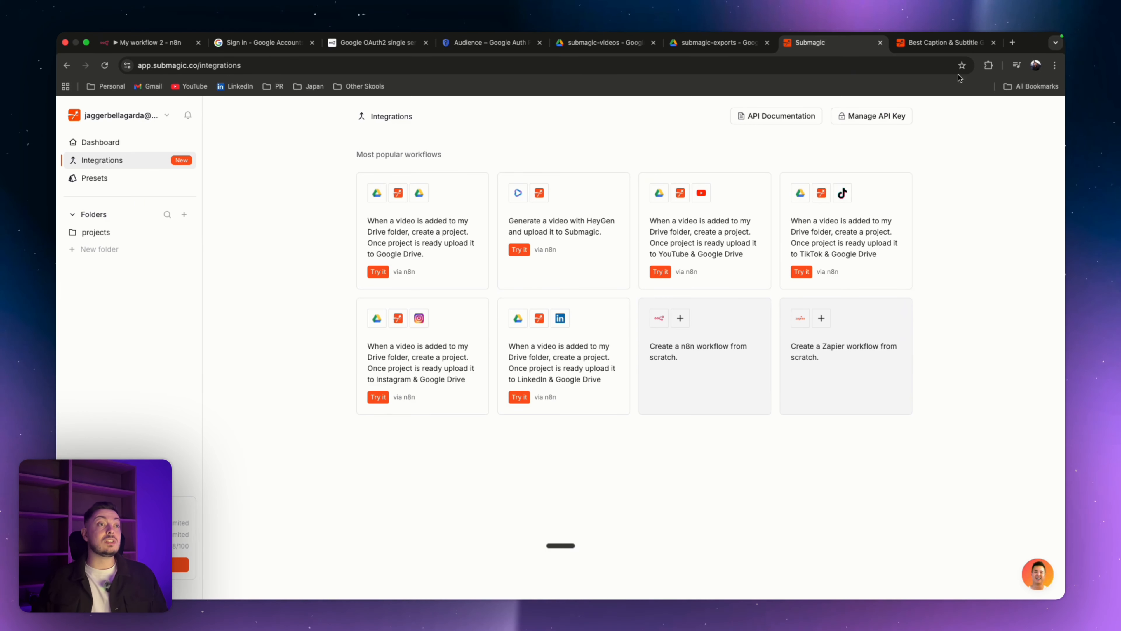
{"action": "left_click", "coordinate": [163, 43]}
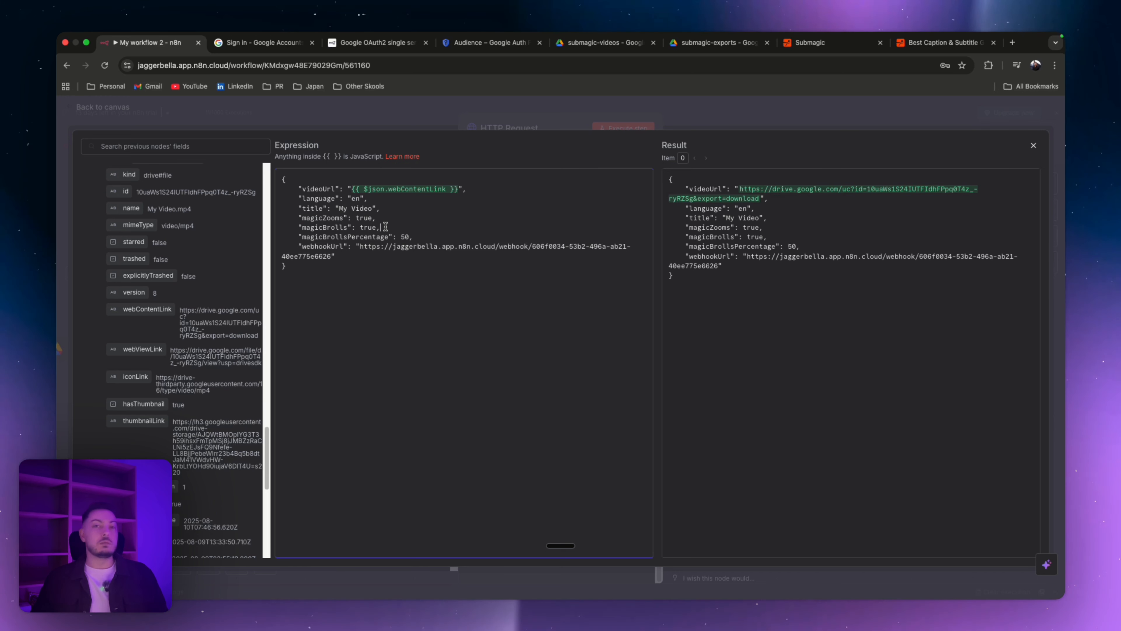
{"action": "left_click_drag", "start_coordinate": [422, 239], "coordinate": [312, 226]}
{"action": "left_click", "coordinate": [313, 227]}
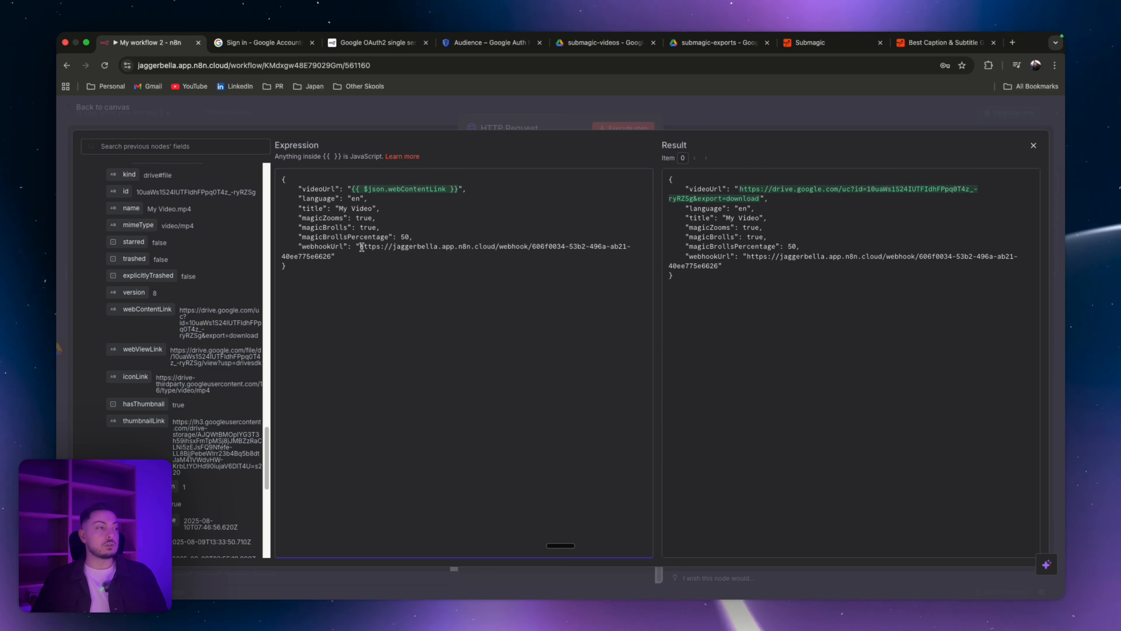
{"action": "left_click_drag", "start_coordinate": [362, 247], "coordinate": [333, 257]}
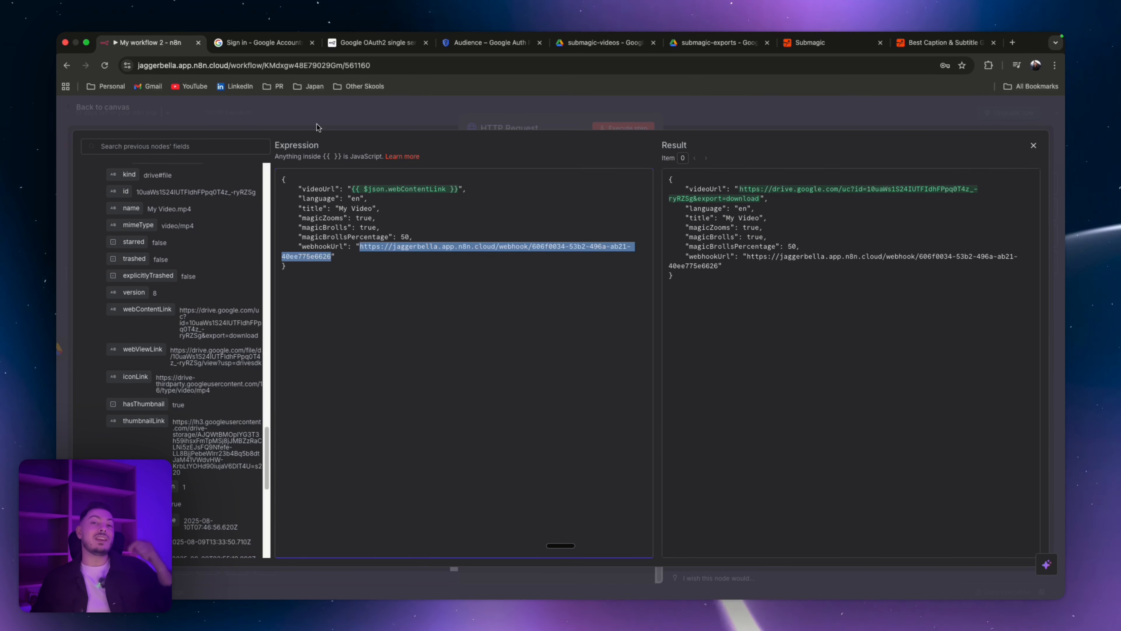
{"action": "left_click", "coordinate": [312, 112]}
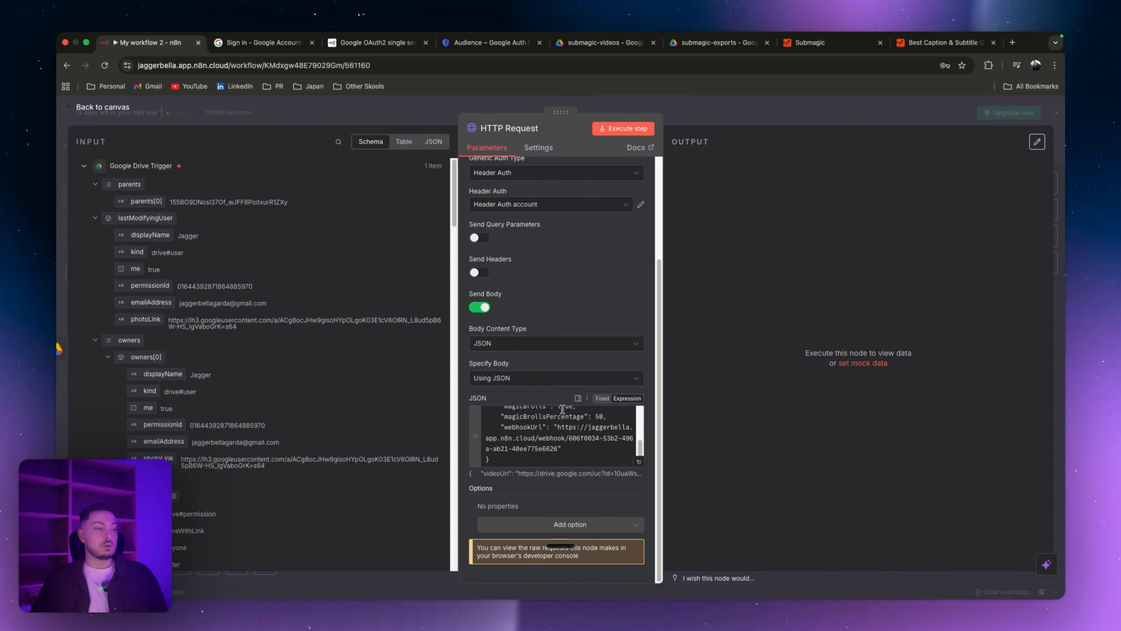
Step: Add a Webhook node to the workflow and copy its production URL
{"action": "left_click", "coordinate": [206, 104]}
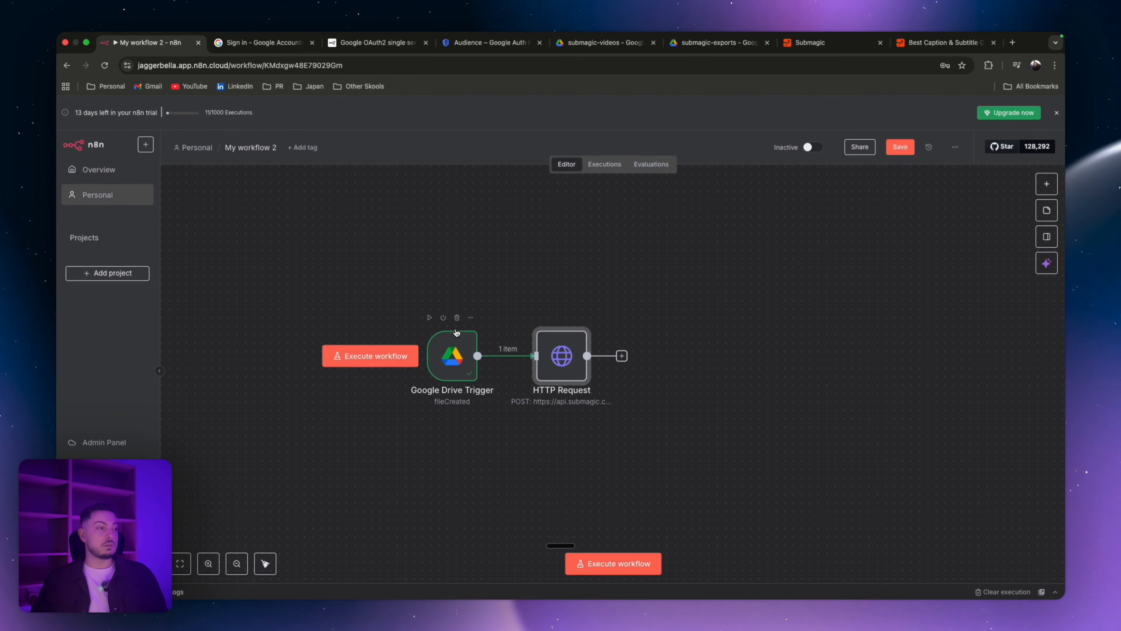
{"action": "right_click", "coordinate": [453, 226]}
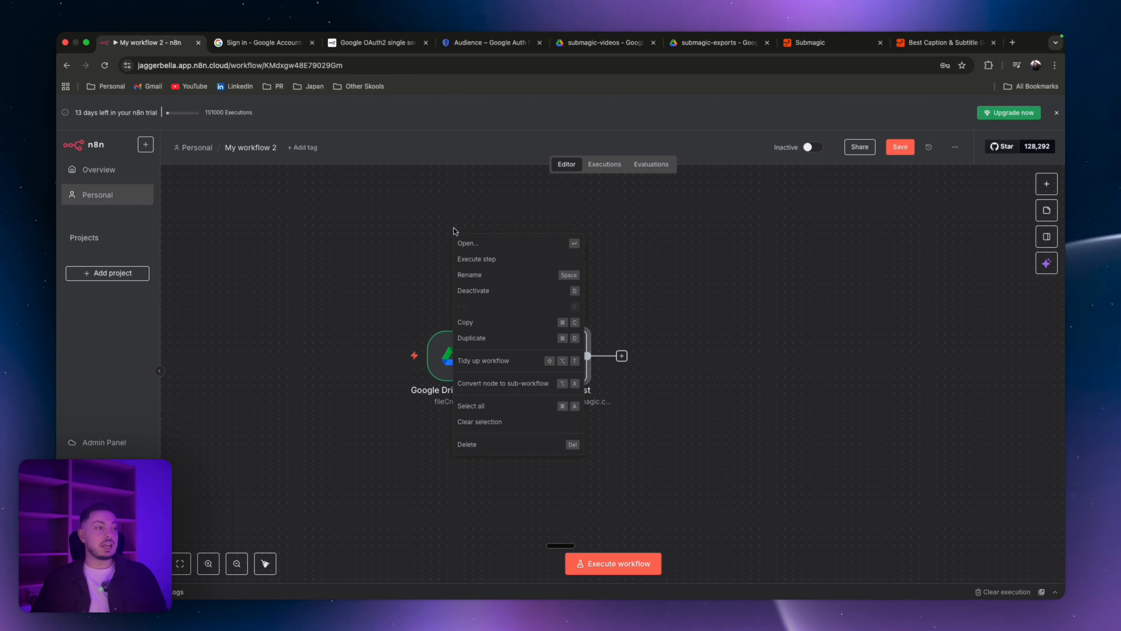
{"action": "key", "text": "Tab"}
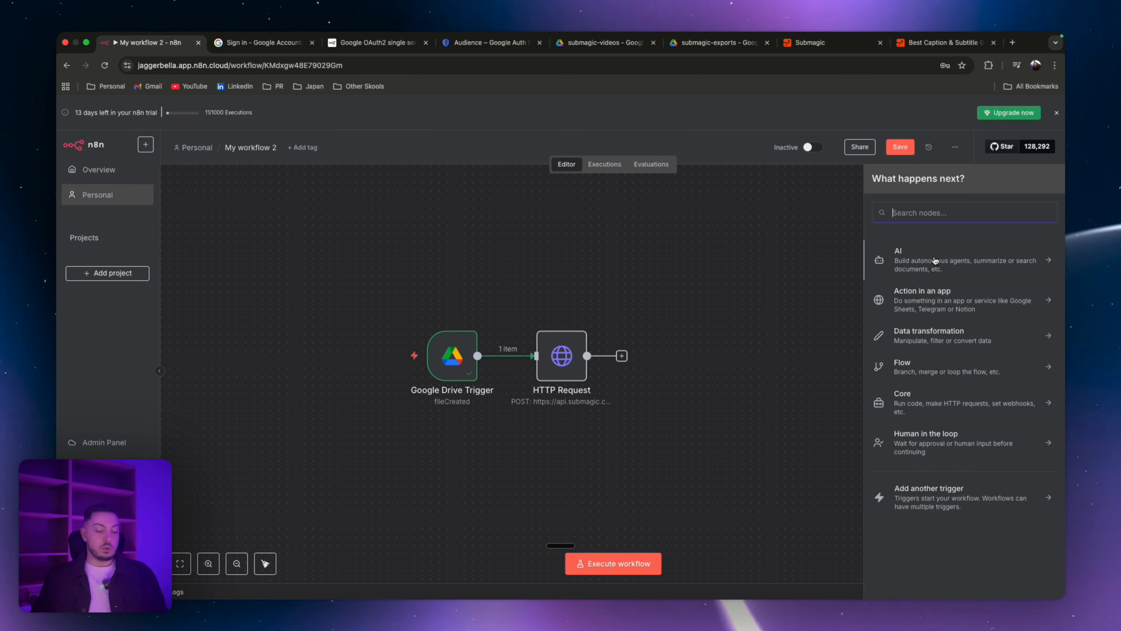
{"action": "type", "text": "web"}
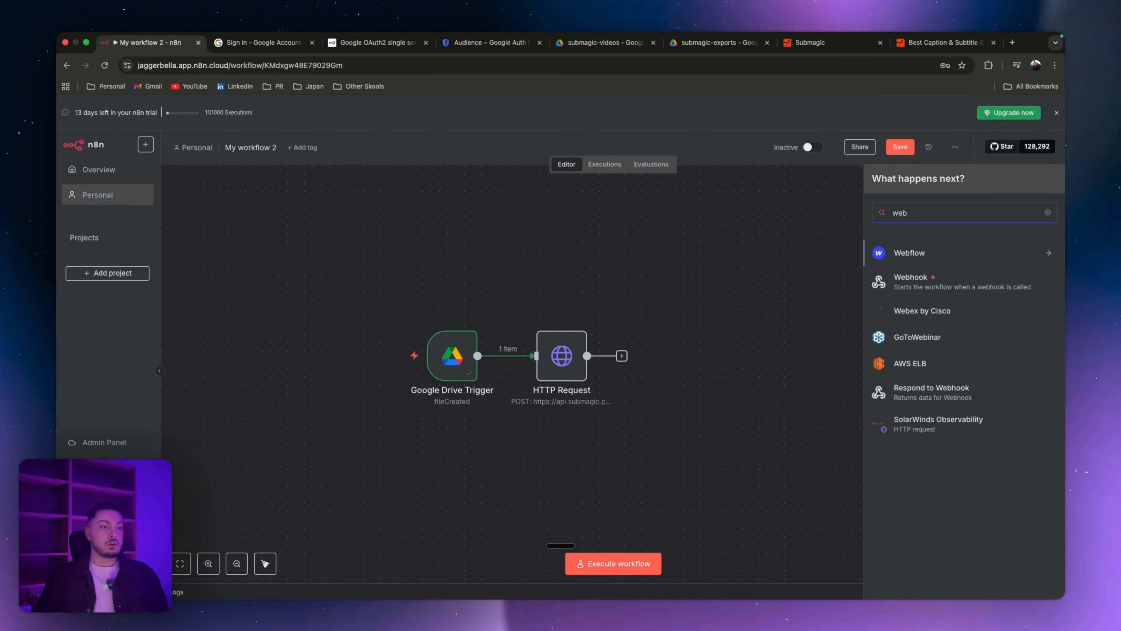
{"action": "left_click", "coordinate": [913, 285]}
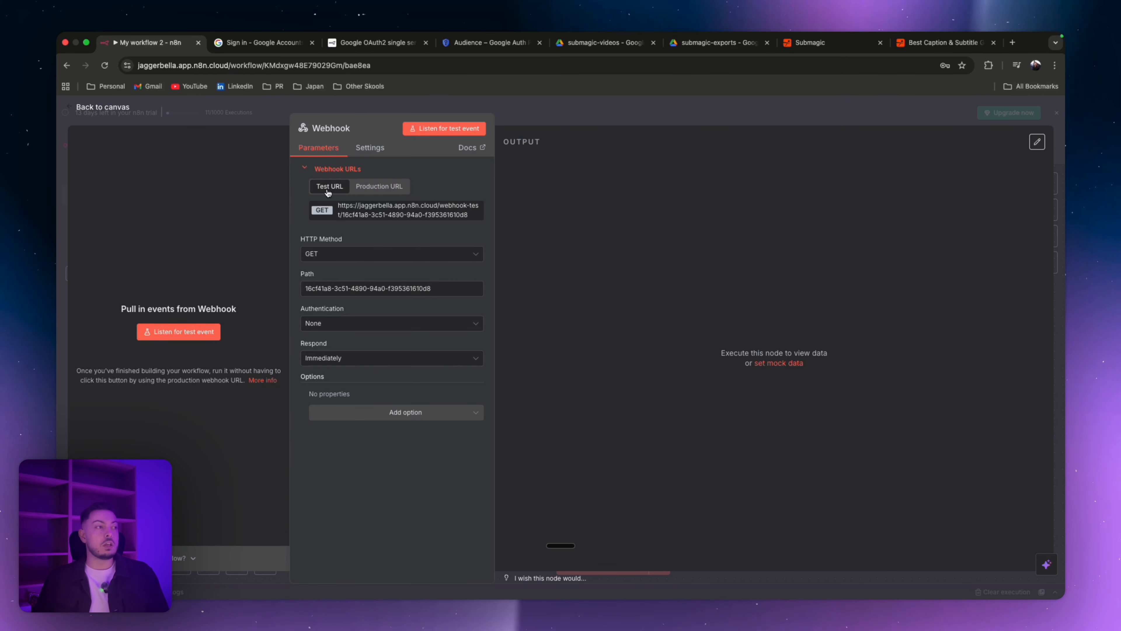
{"action": "left_click", "coordinate": [371, 191]}
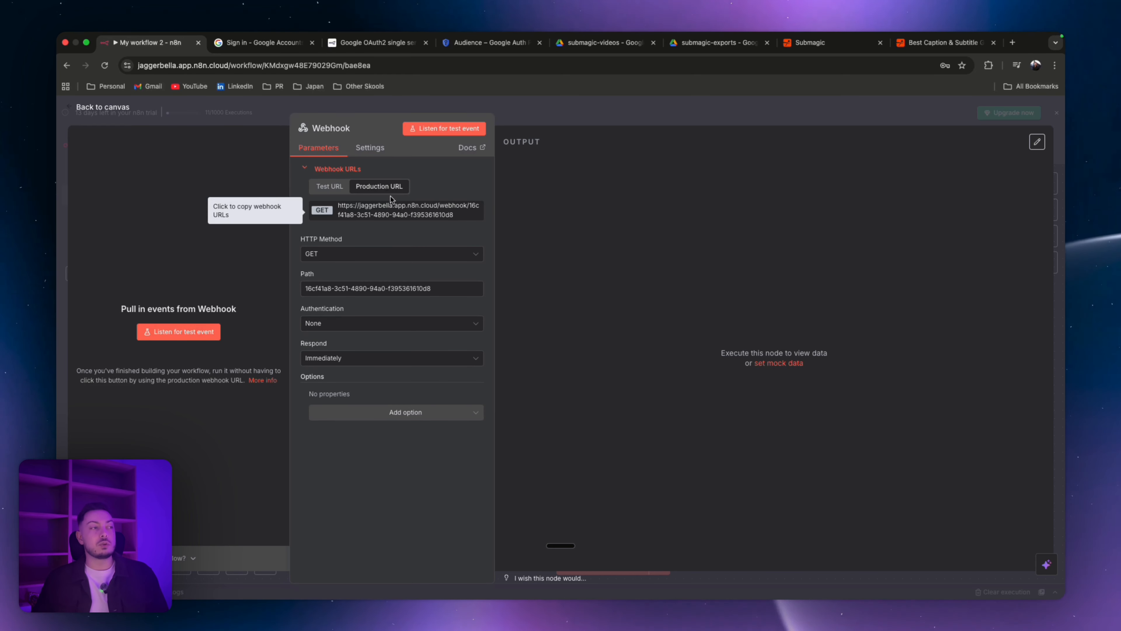
{"action": "left_click", "coordinate": [382, 217]}
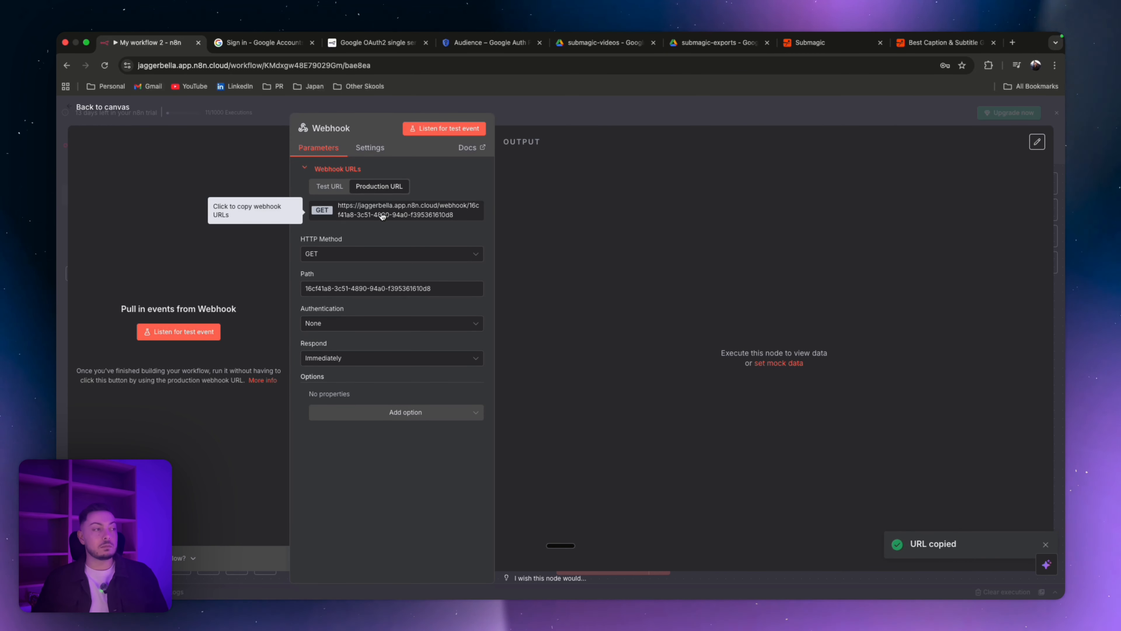
{"action": "left_click", "coordinate": [257, 121]}
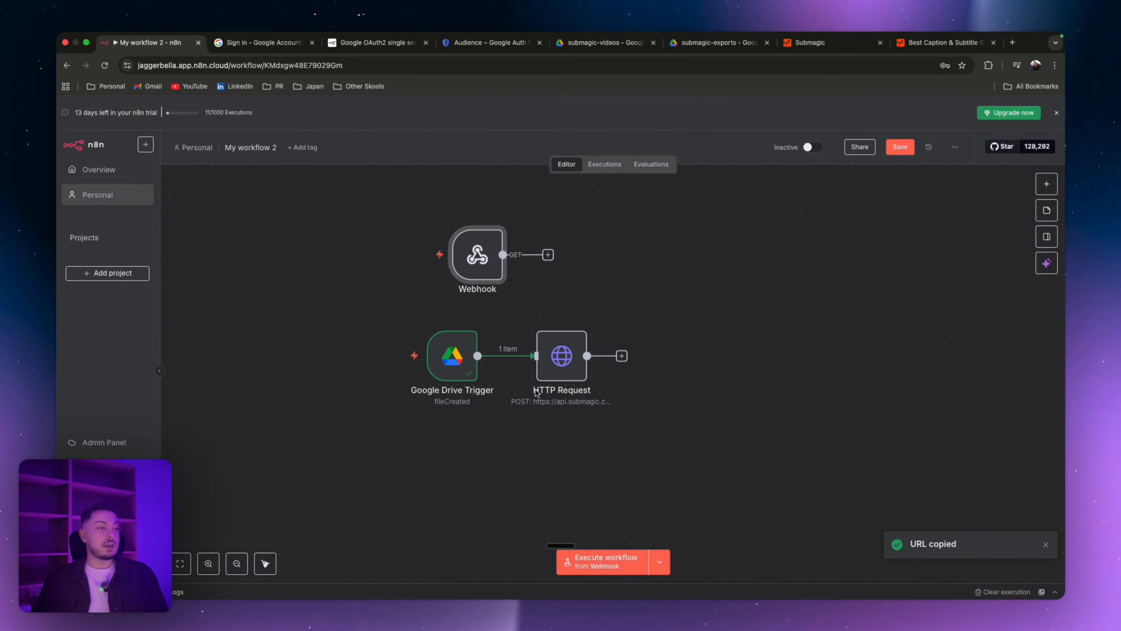
Step: Replace the webhookUrl value in the HTTP Request JSON body with the copied production webhook URL
{"action": "double_click", "coordinate": [551, 363]}
{"action": "scroll", "coordinate": [590, 372], "scroll_direction": "down", "scroll_amount": 5}
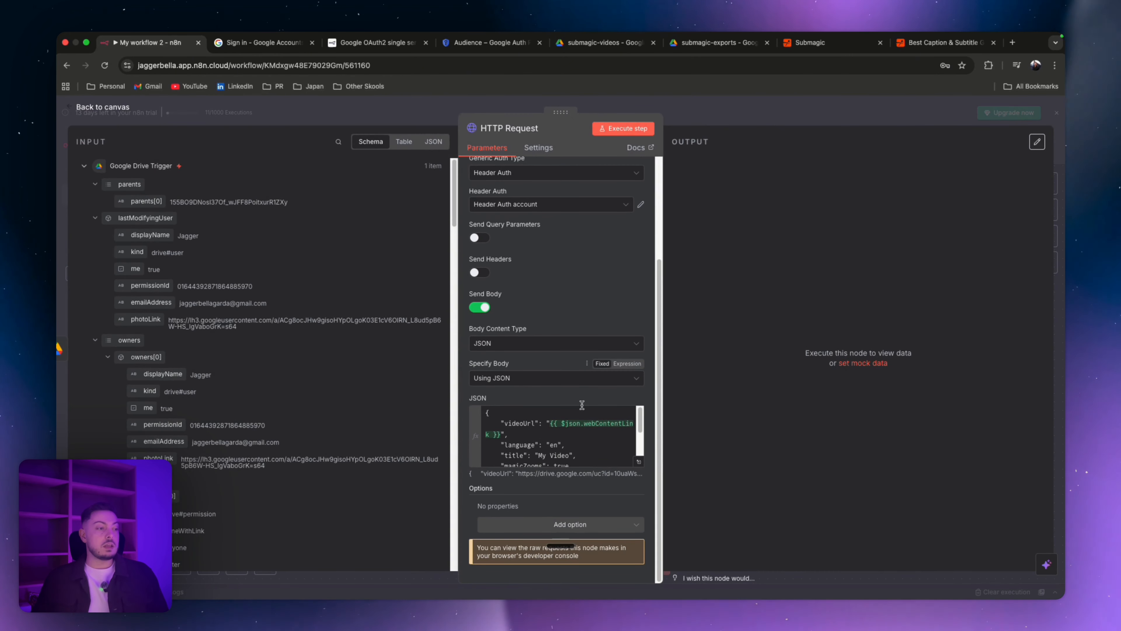
{"action": "left_click", "coordinate": [640, 462]}
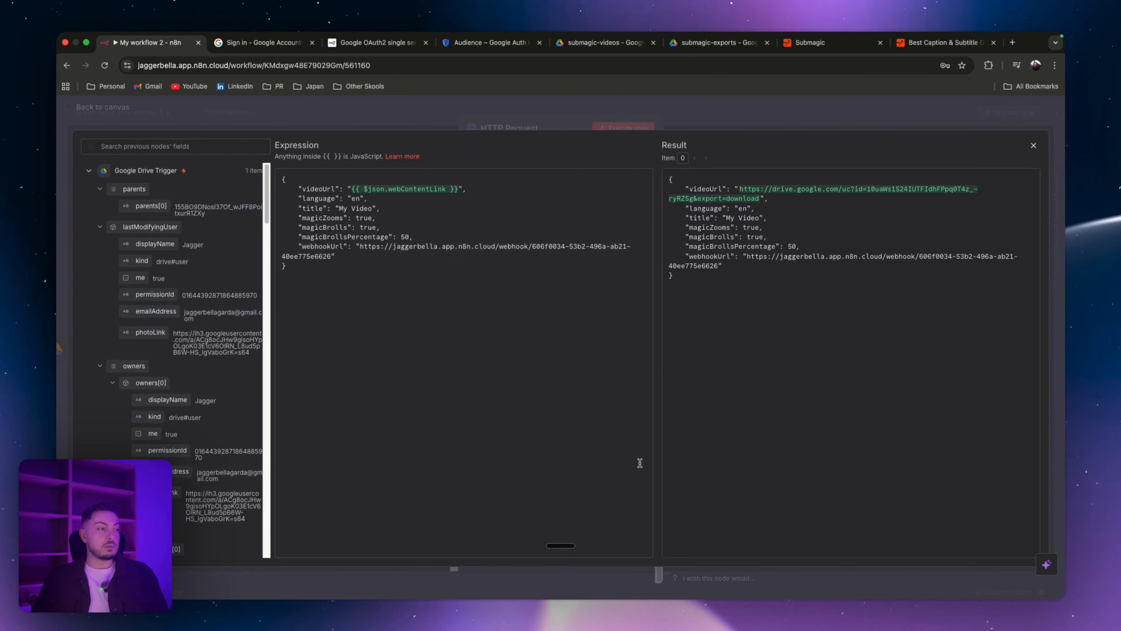
{"action": "left_click_drag", "start_coordinate": [362, 247], "coordinate": [331, 257]}
{"action": "left_click", "coordinate": [356, 246]}
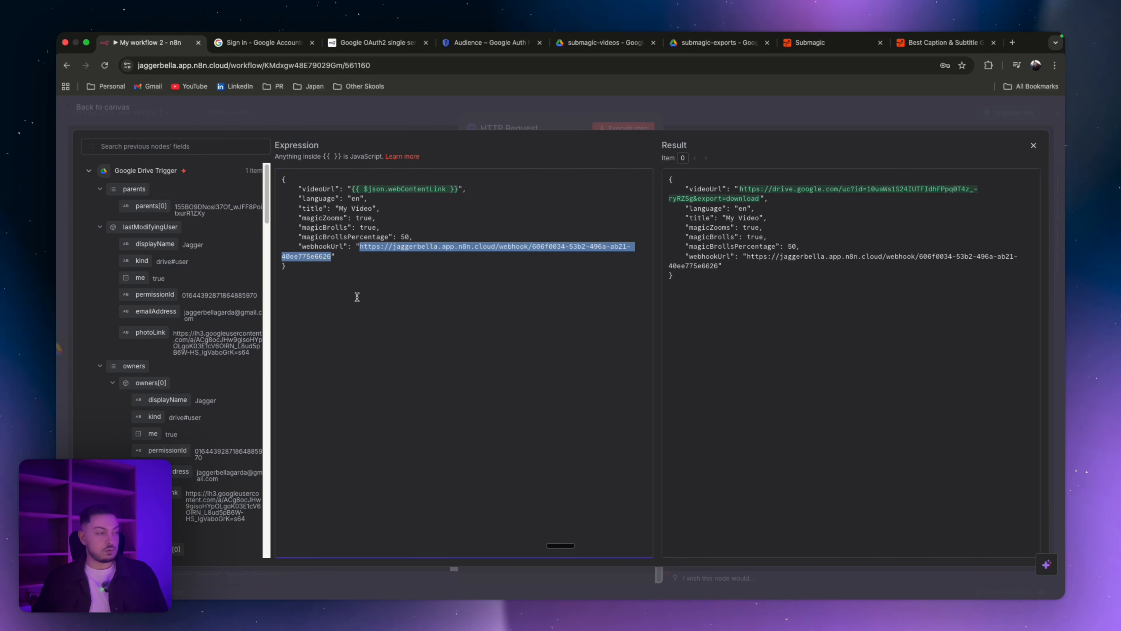
{"action": "key", "text": "super+v"}
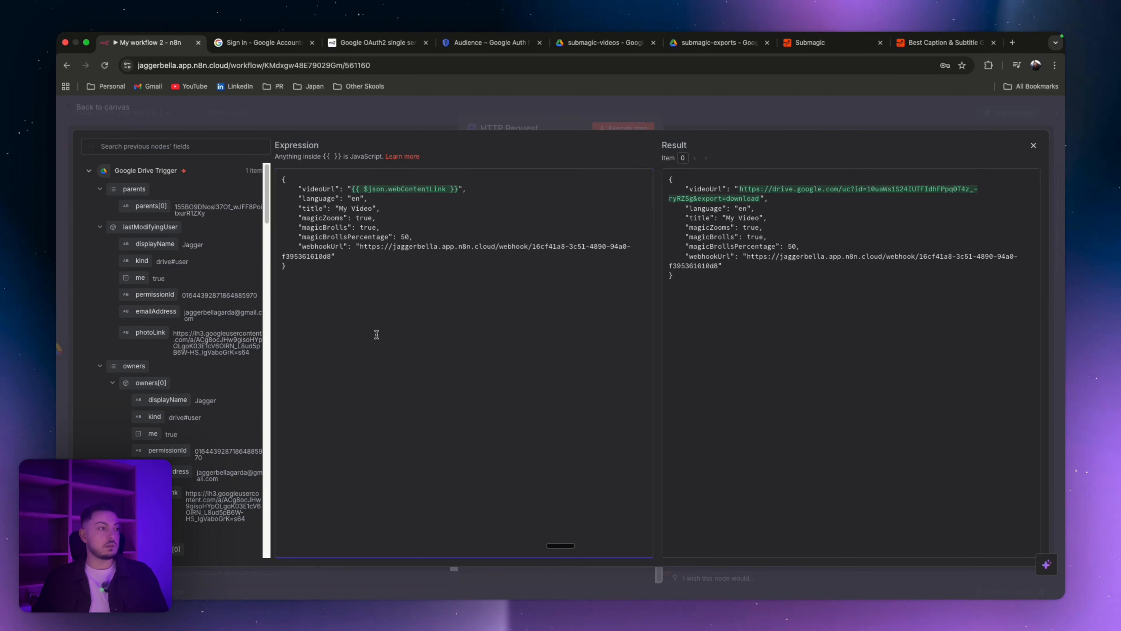
{"action": "left_click", "coordinate": [377, 119]}
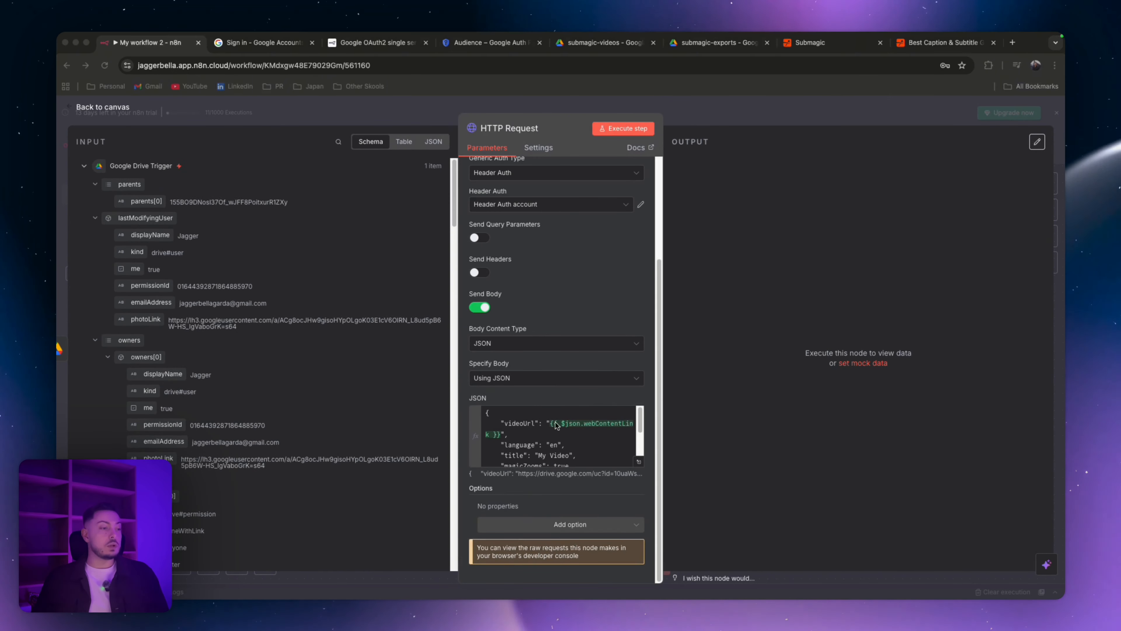
{"action": "left_click", "coordinate": [402, 105]}
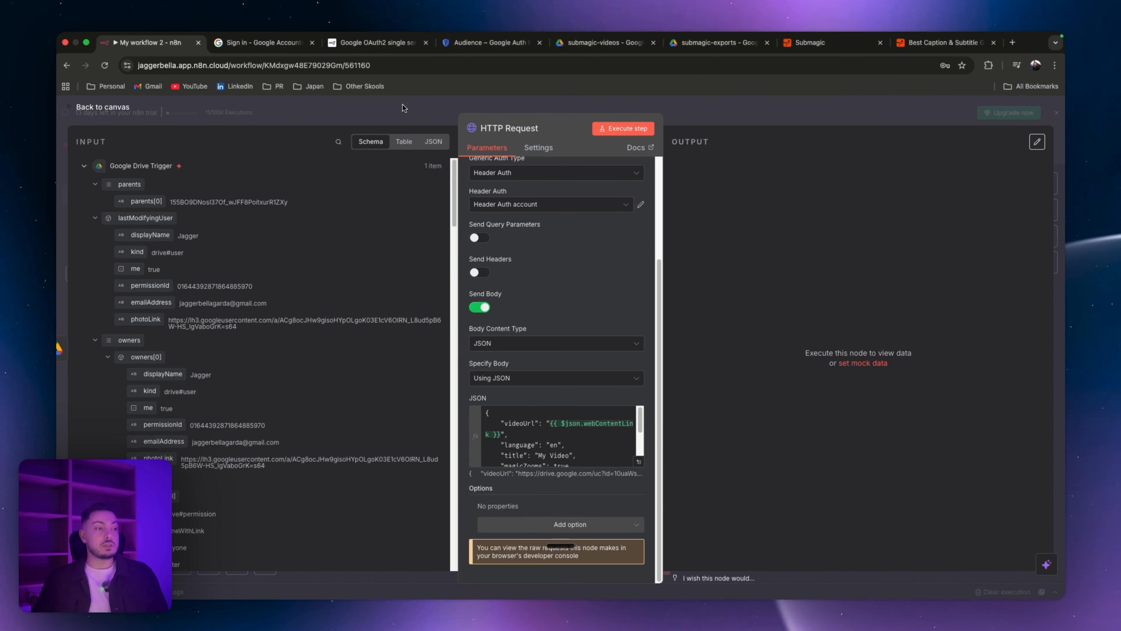
{"action": "left_click", "coordinate": [402, 104]}
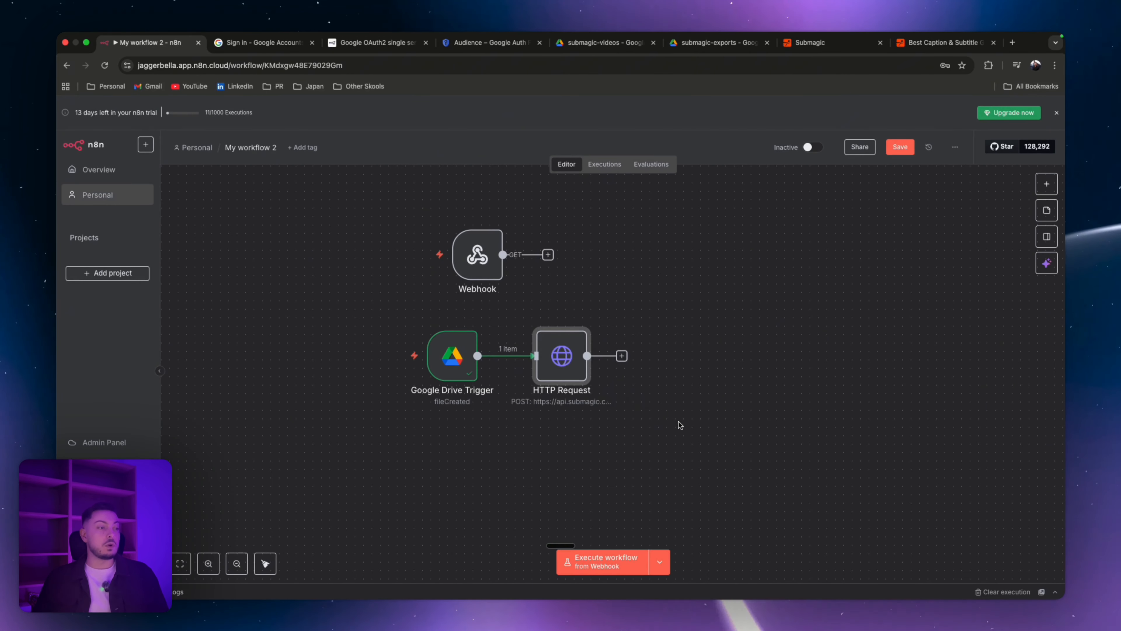
Step: Rearrange the canvas so the Google Drive Trigger and HTTP Request sit below the Webhook node
{"action": "left_click_drag", "start_coordinate": [679, 422], "coordinate": [360, 332]}
{"action": "left_click_drag", "start_coordinate": [438, 363], "coordinate": [439, 414]}
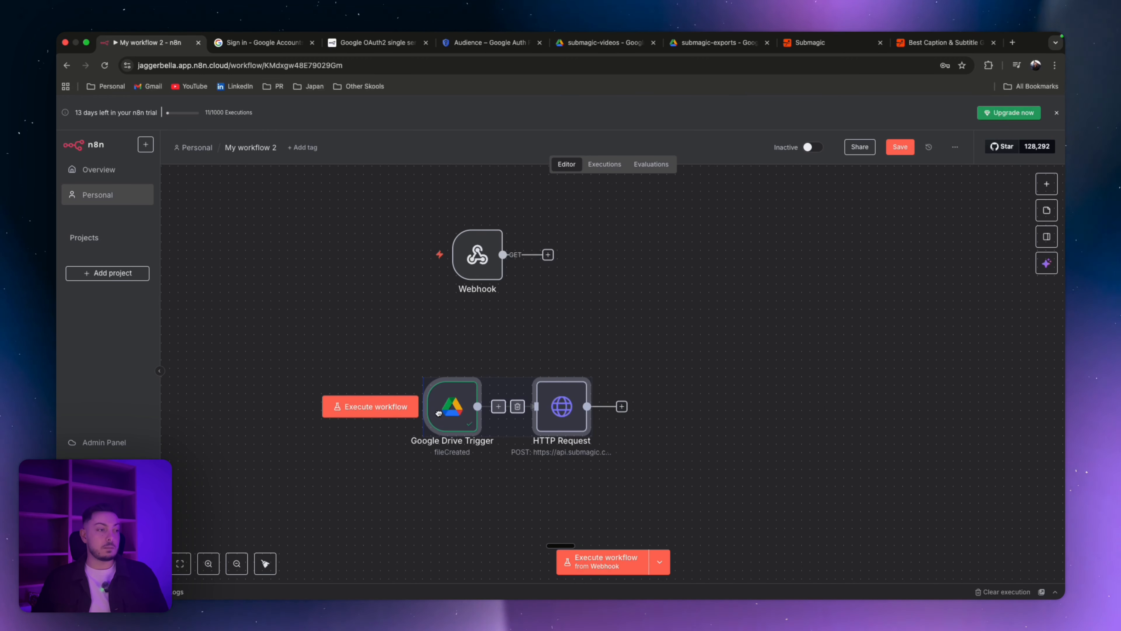
{"action": "left_click", "coordinate": [512, 322]}
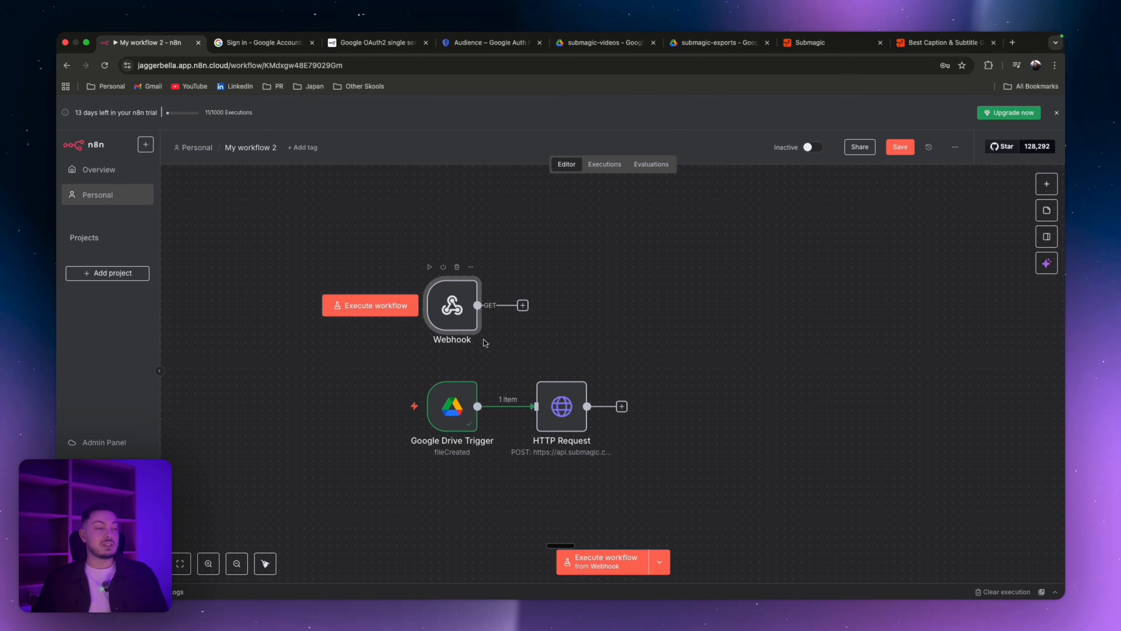
Step: Execute the HTTP Request step and check the Drive videos folder and the Submagic dashboard for the new project
{"action": "double_click", "coordinate": [567, 408]}
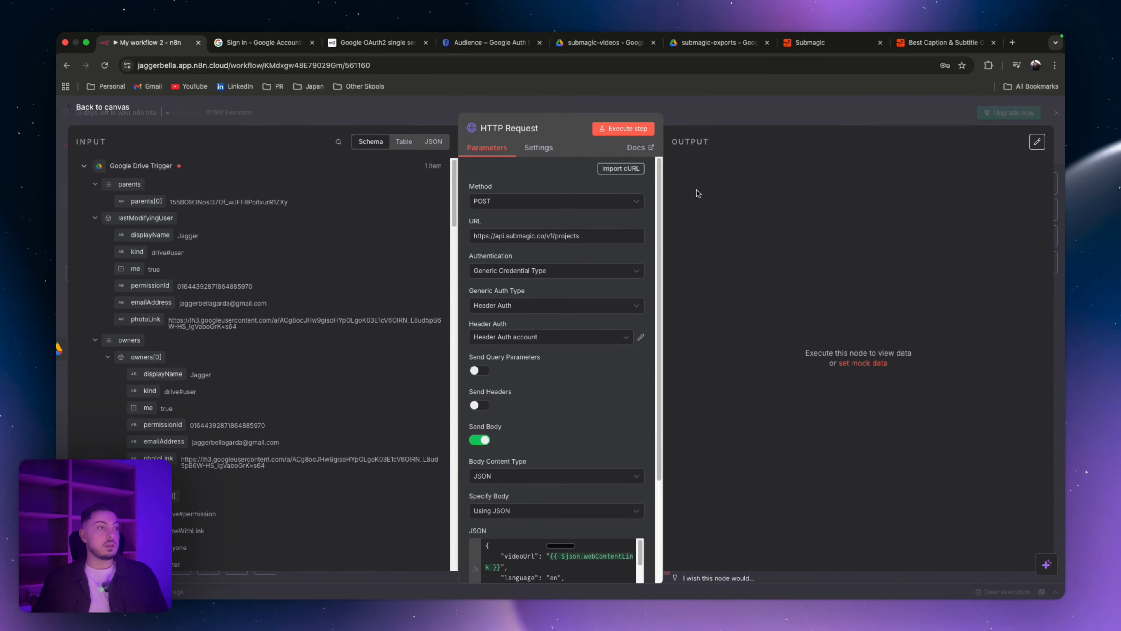
{"action": "left_click", "coordinate": [629, 129]}
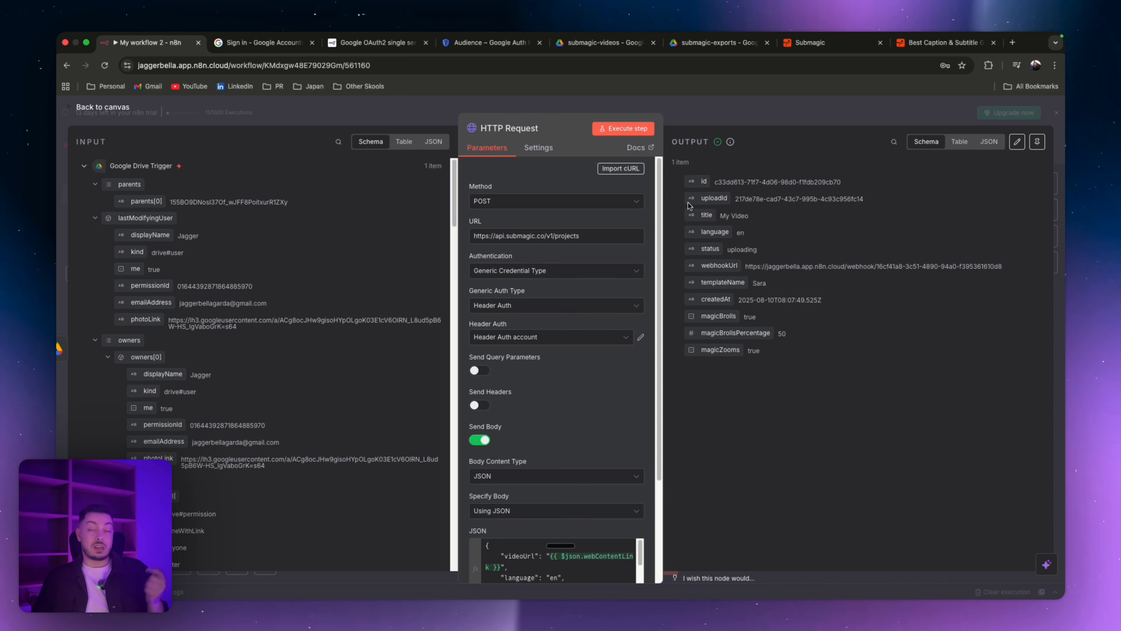
{"action": "left_click", "coordinate": [618, 47]}
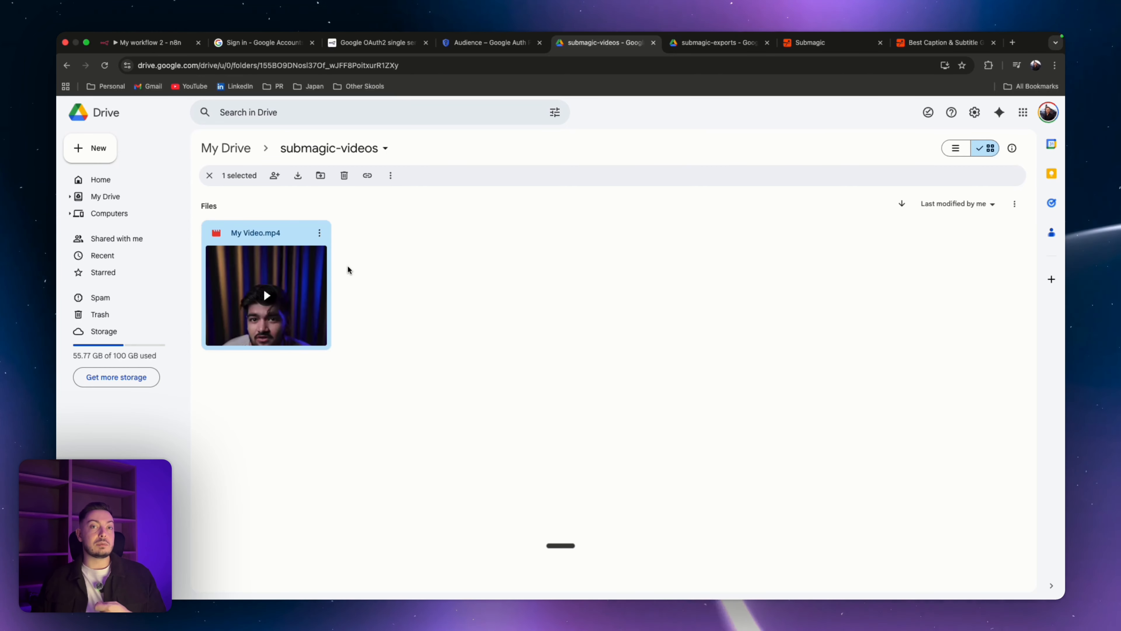
{"action": "left_click", "coordinate": [923, 44]}
{"action": "left_click", "coordinate": [855, 45]}
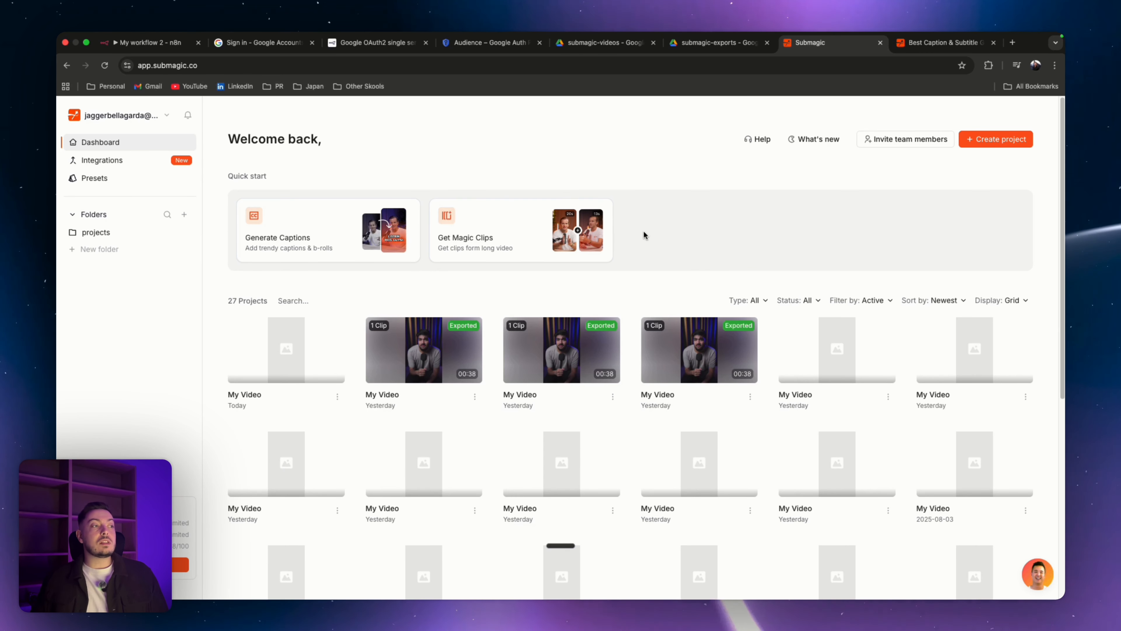
Step: Open the sharing settings of the submagic-videos folder in Google Drive to check its general access
{"action": "left_click", "coordinate": [604, 43]}
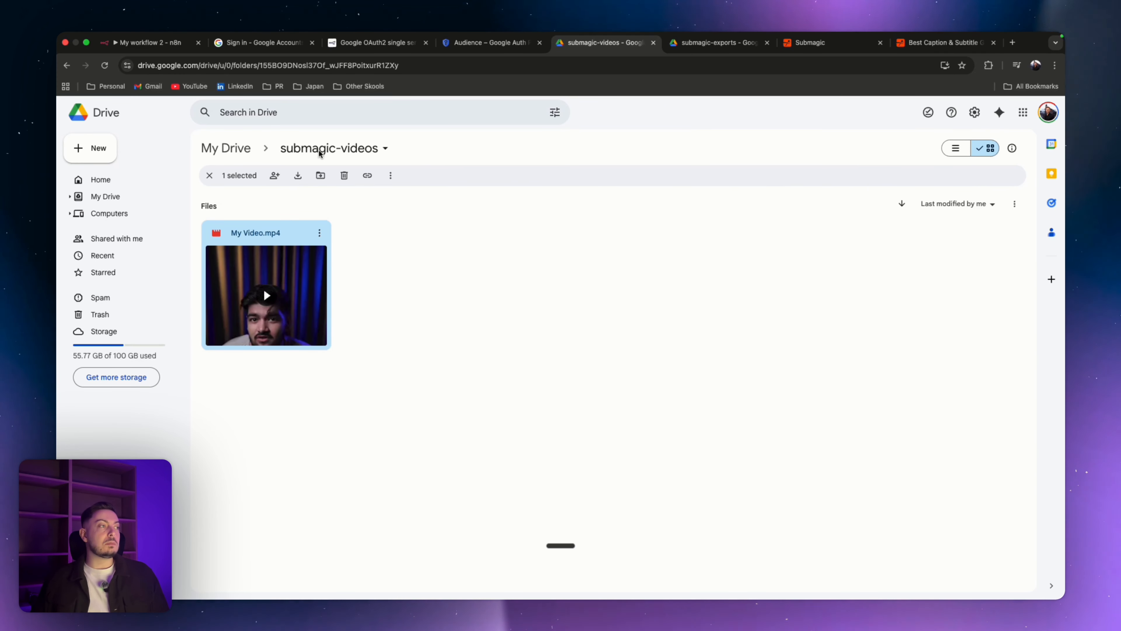
{"action": "left_click", "coordinate": [230, 148]}
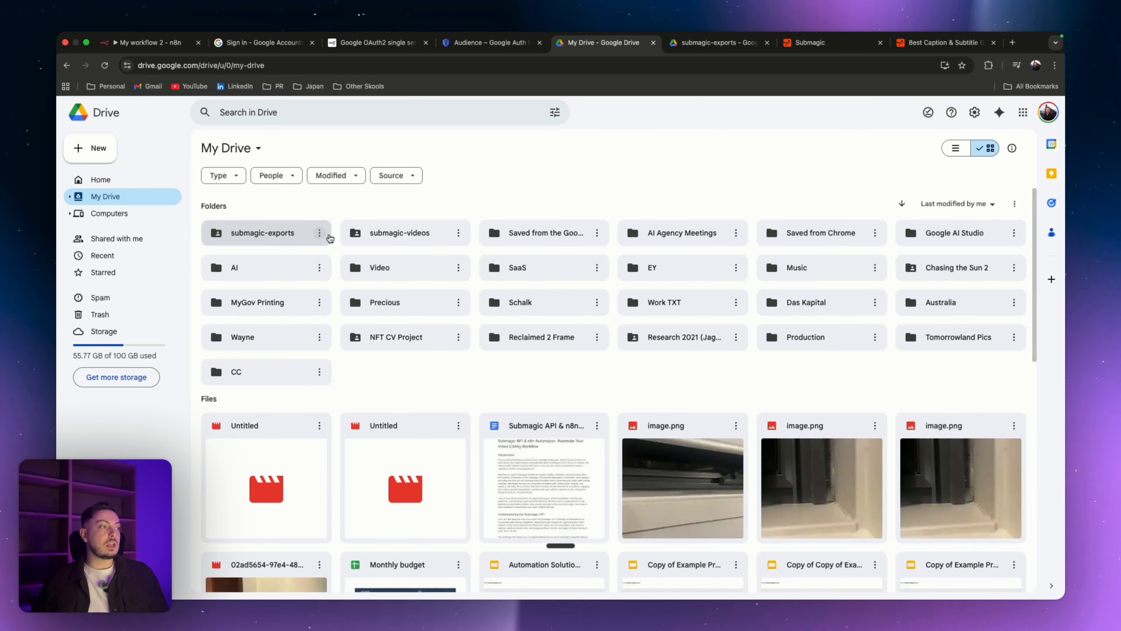
{"action": "left_click", "coordinate": [458, 233]}
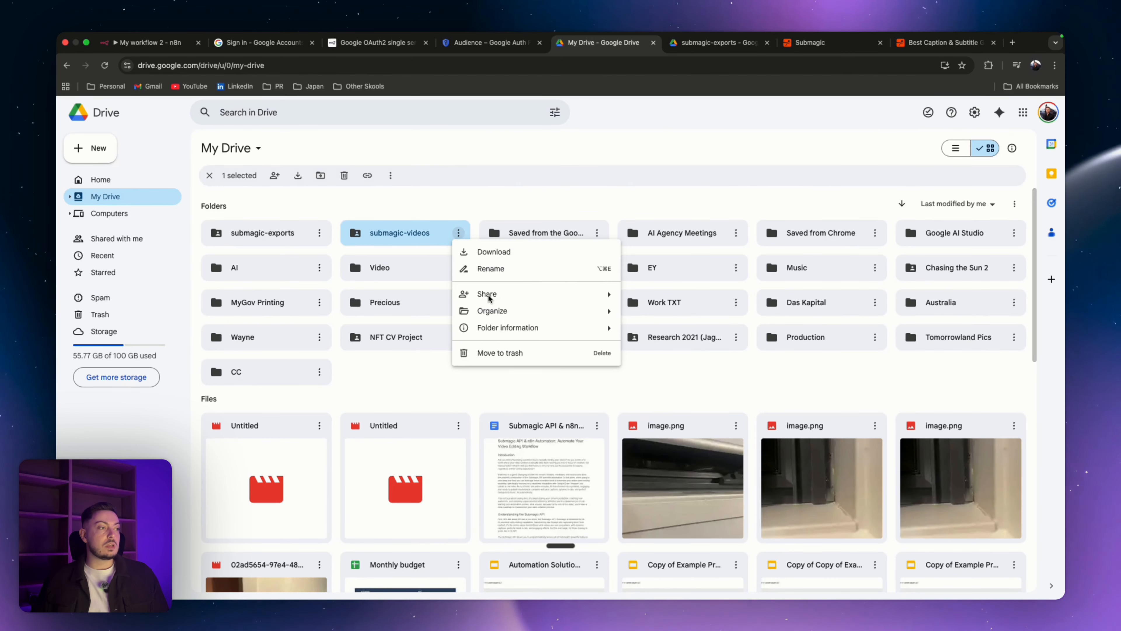
{"action": "mouse_move", "coordinate": [482, 295]}
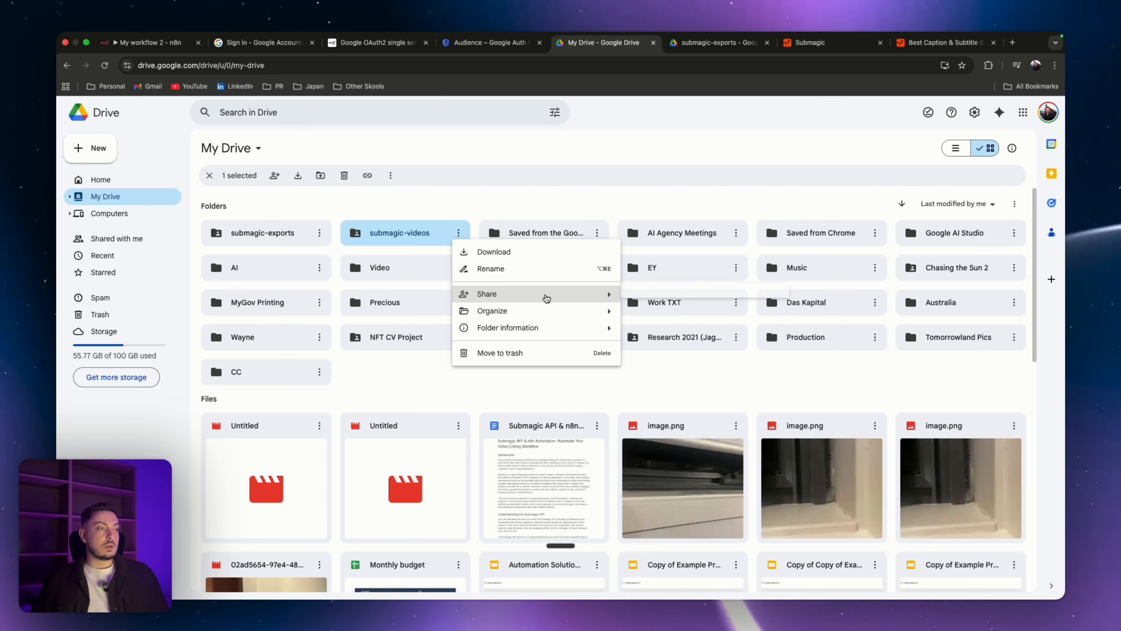
{"action": "mouse_move", "coordinate": [552, 299]}
{"action": "left_click", "coordinate": [672, 305]}
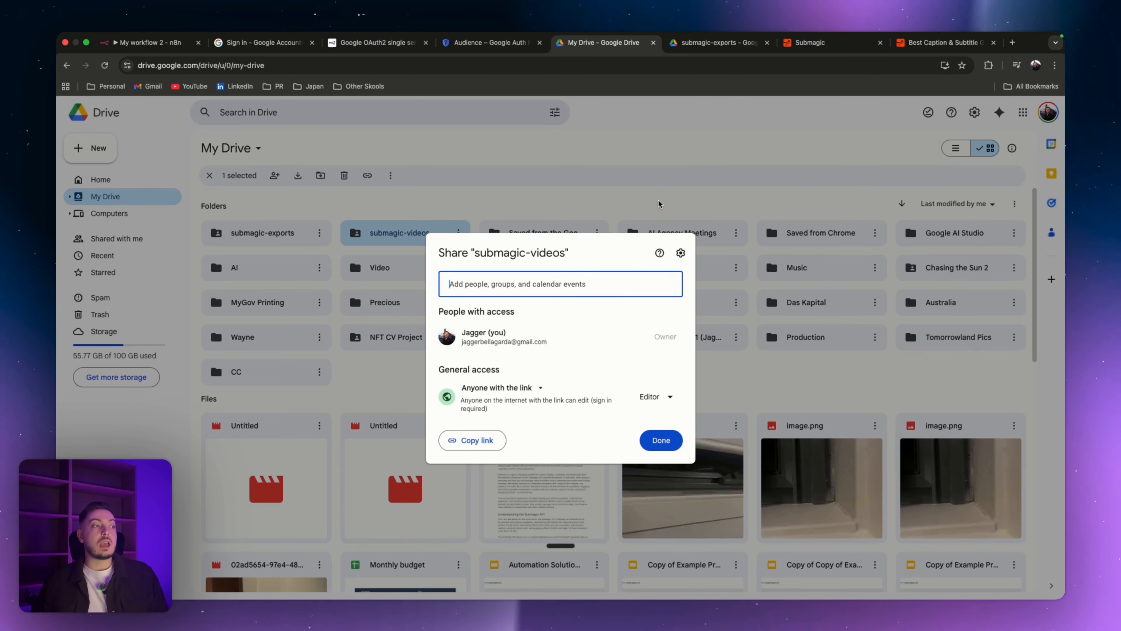
{"action": "left_click", "coordinate": [649, 204]}
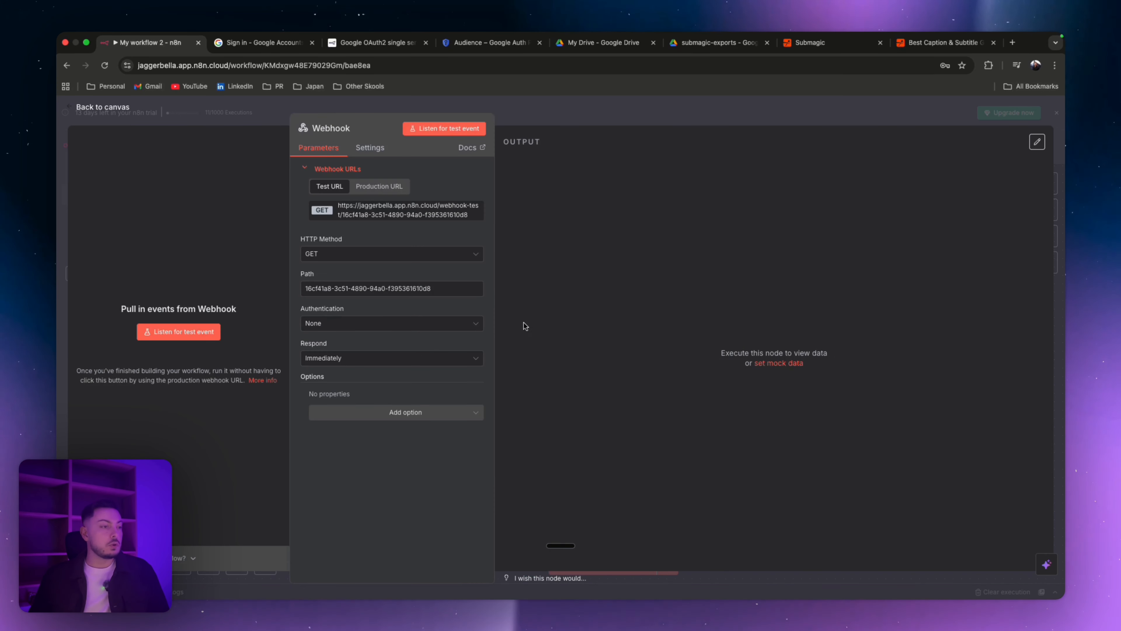
Step: Set the Webhook node's HTTP Method to POST and return to the canvas
{"action": "left_click", "coordinate": [359, 259]}
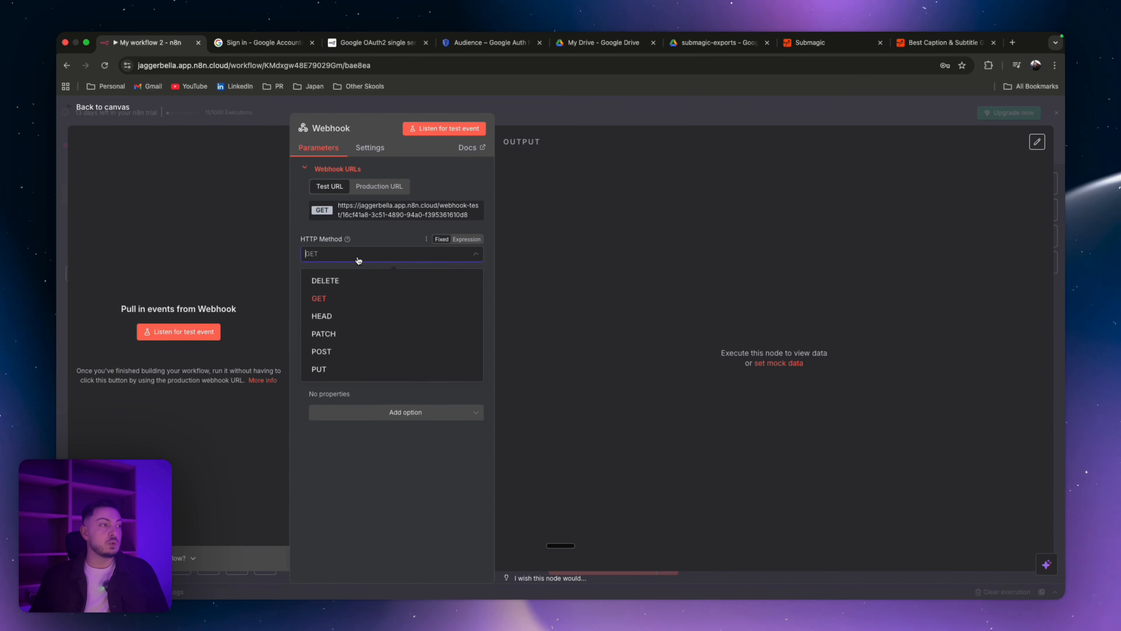
{"action": "left_click", "coordinate": [343, 350]}
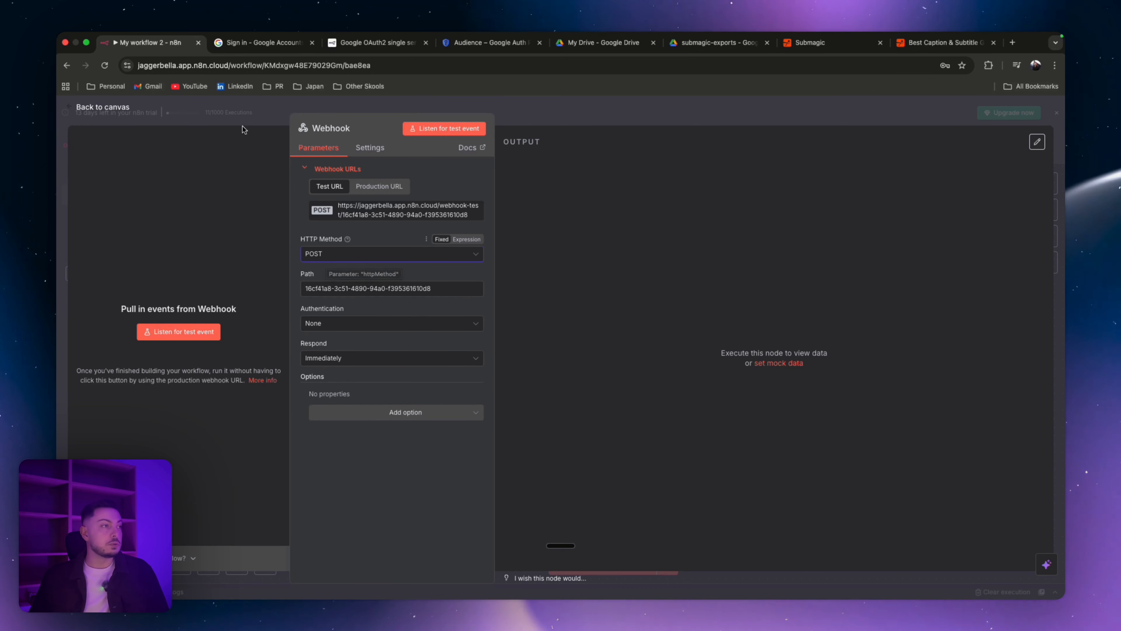
{"action": "left_click", "coordinate": [245, 117]}
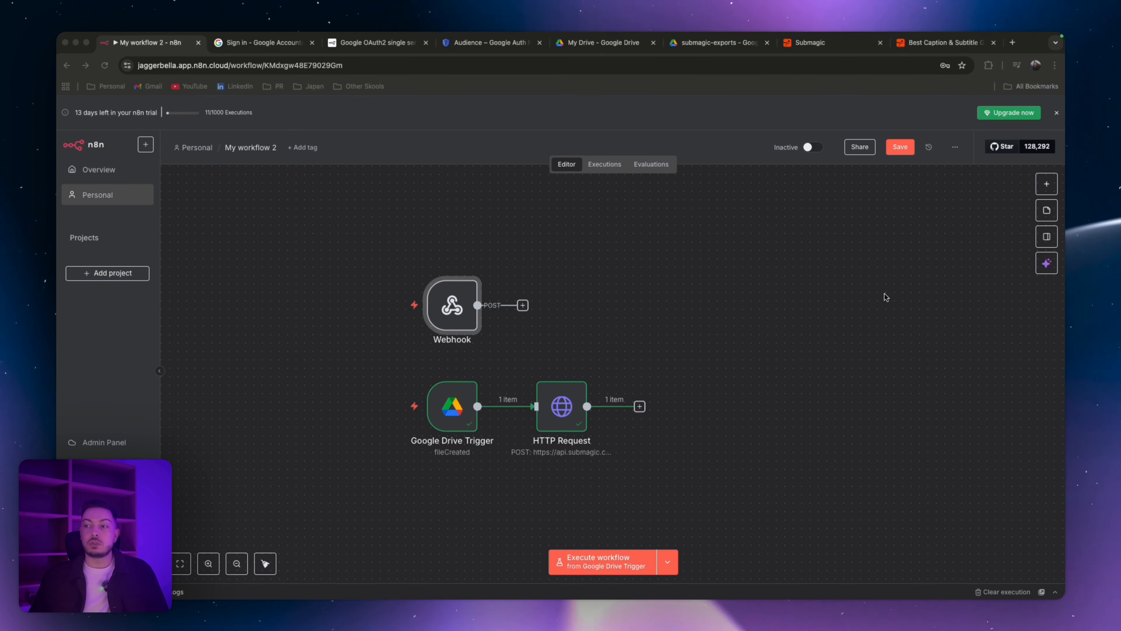
Step: Add an HTTP Request node connected after the Webhook node
{"action": "left_click", "coordinate": [526, 308]}
{"action": "left_click", "coordinate": [523, 306]}
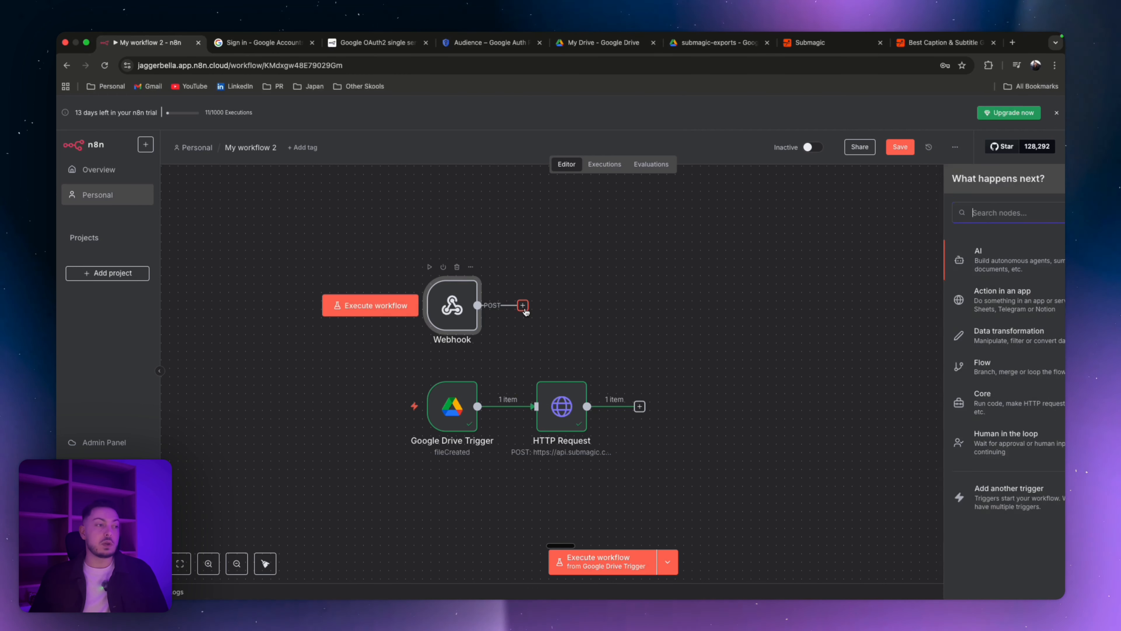
{"action": "type", "text": "h"}
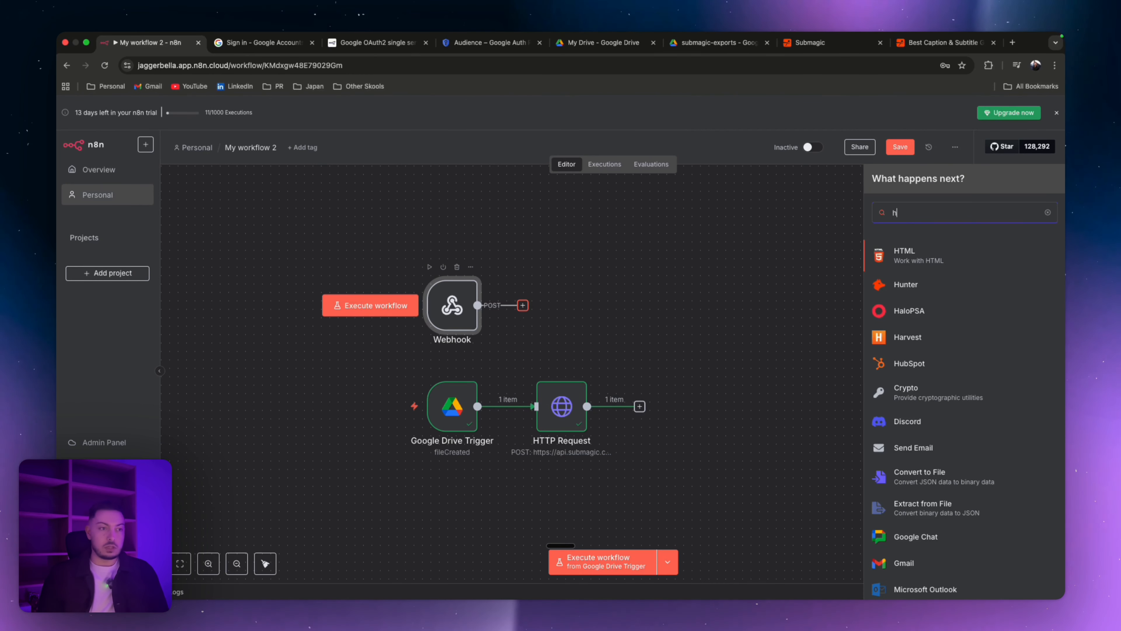
{"action": "type", "text": "tt["}
{"action": "key", "text": "BackSpace"}
{"action": "type", "text": "p"}
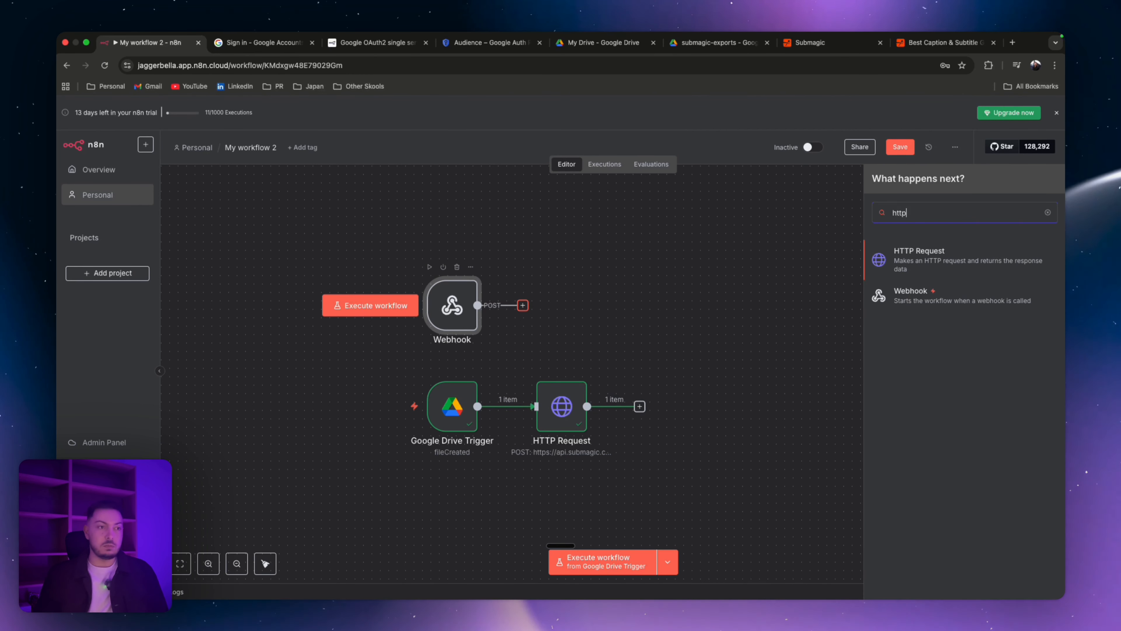
{"action": "left_click", "coordinate": [914, 263]}
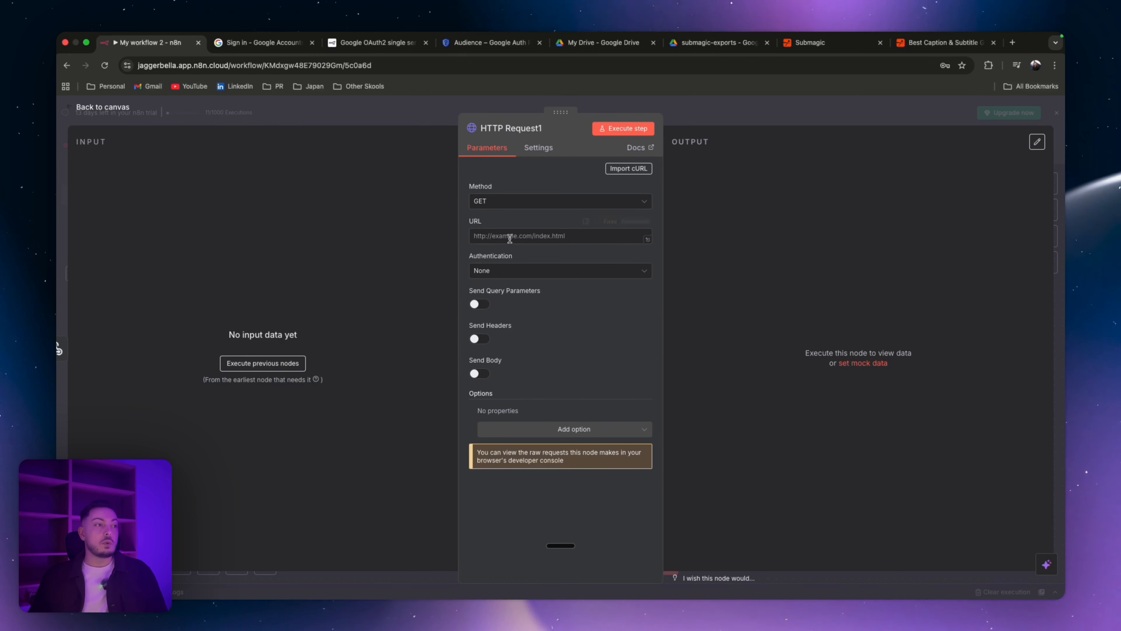
Step: Set the new HTTP Request node's URL to the expression {{ $json.body.downloadUrl }} and return to the canvas
{"action": "left_click", "coordinate": [552, 236]}
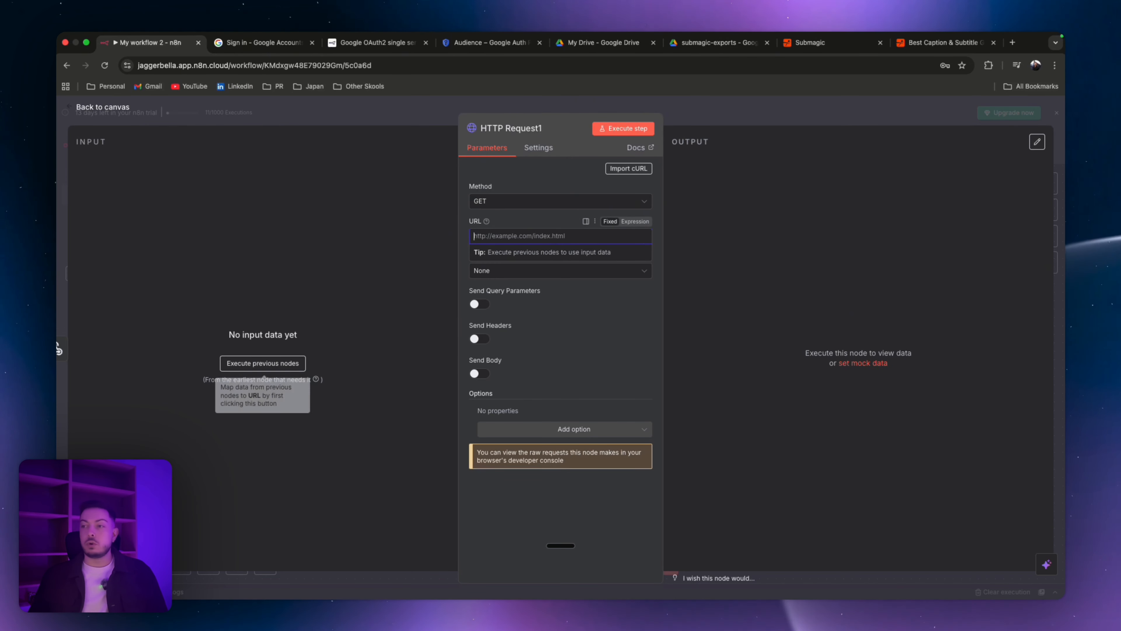
{"action": "key", "text": "super+Tab"}
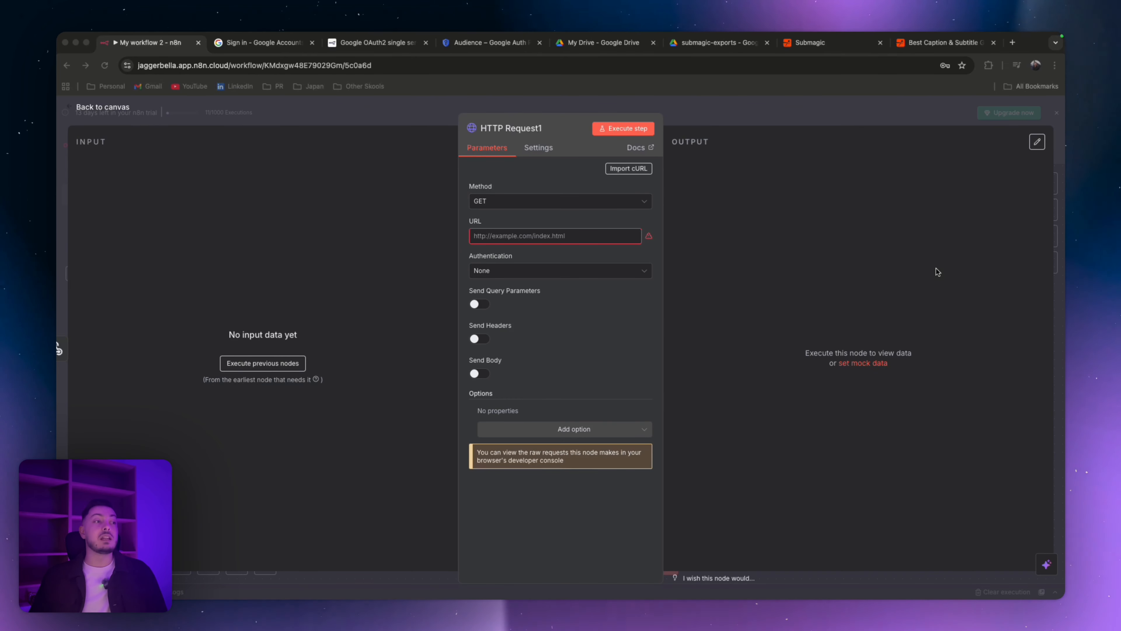
{"action": "left_click", "coordinate": [570, 236]}
{"action": "key", "text": "super+v"}
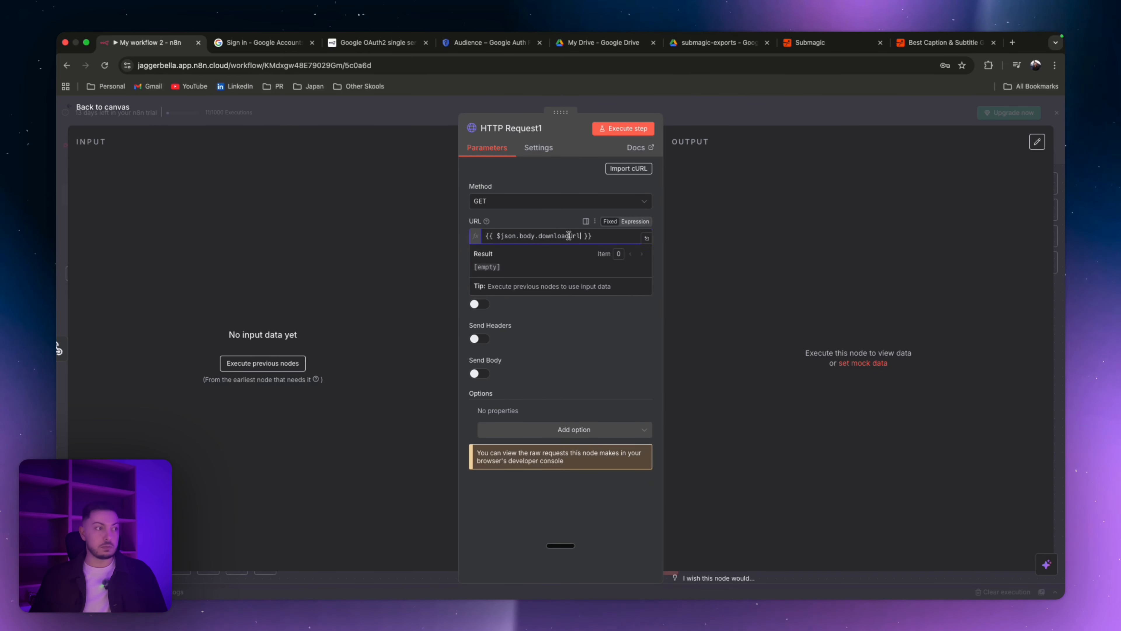
{"action": "left_click", "coordinate": [563, 222]}
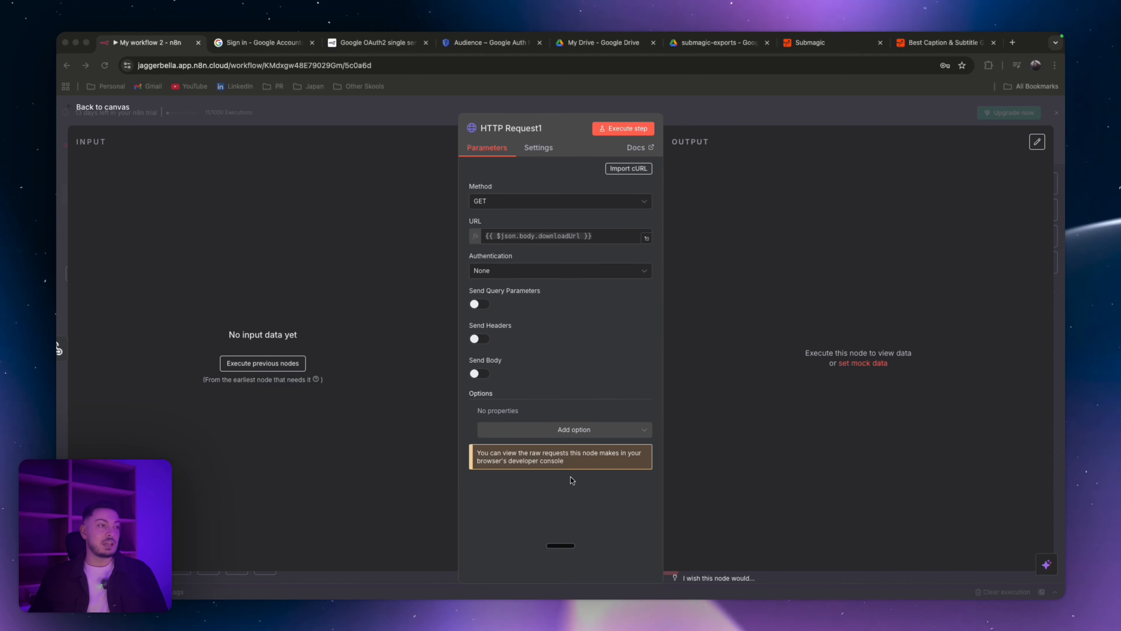
{"action": "left_click", "coordinate": [425, 112]}
{"action": "left_click", "coordinate": [425, 111]}
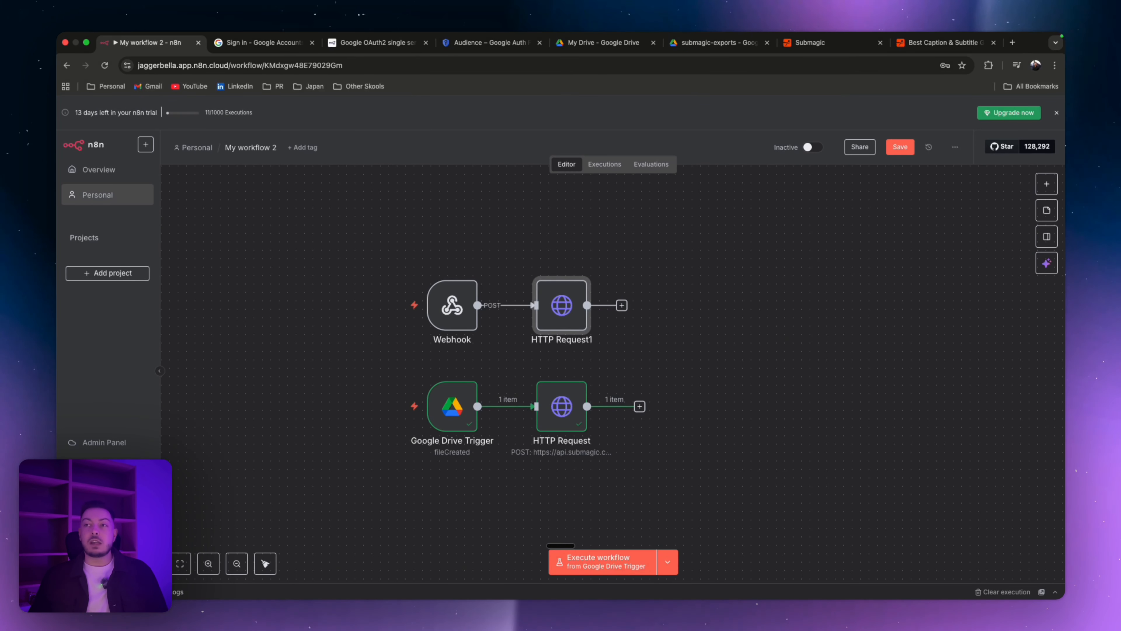
Step: Add a Google Drive Upload file node after the HTTP Request1 node
{"action": "left_click", "coordinate": [622, 305]}
{"action": "left_click", "coordinate": [621, 304]}
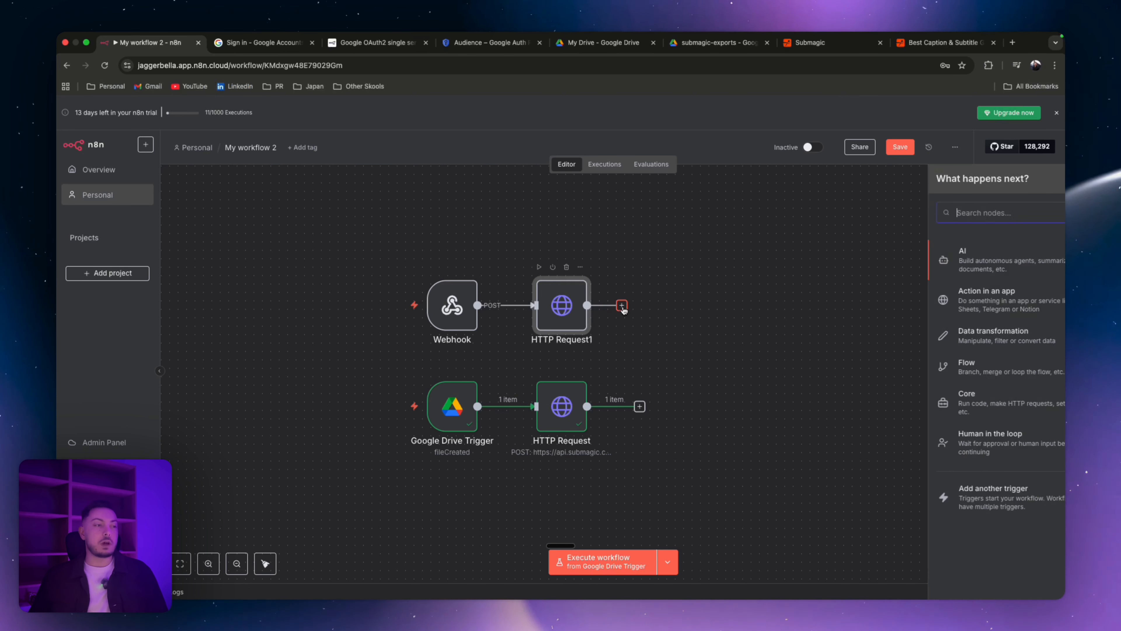
{"action": "type", "text": "google"}
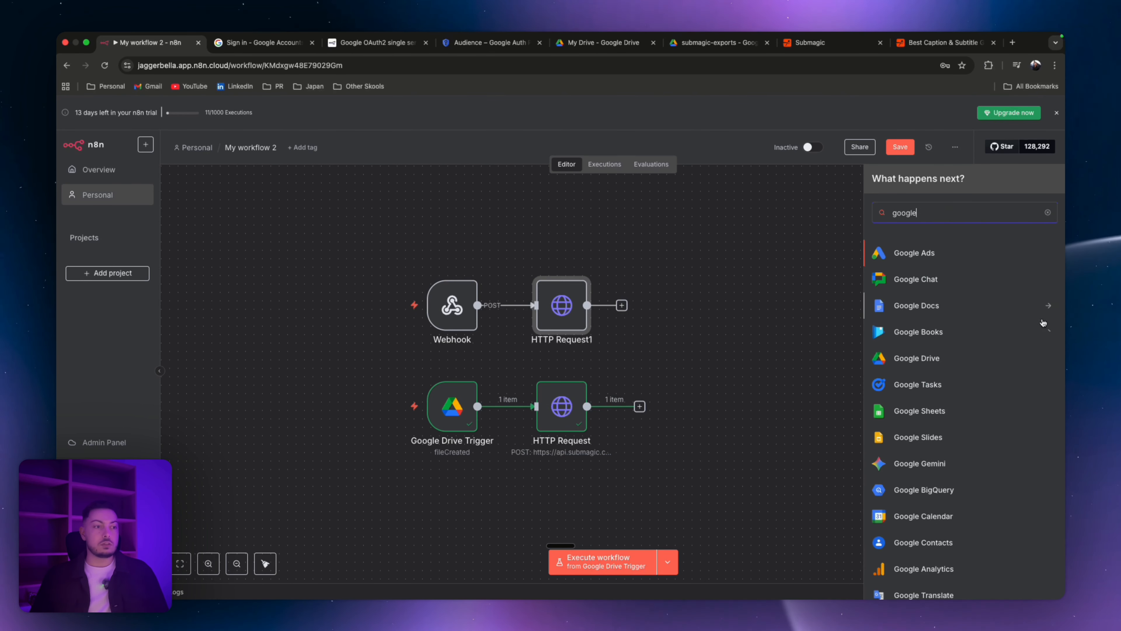
{"action": "left_click", "coordinate": [931, 360]}
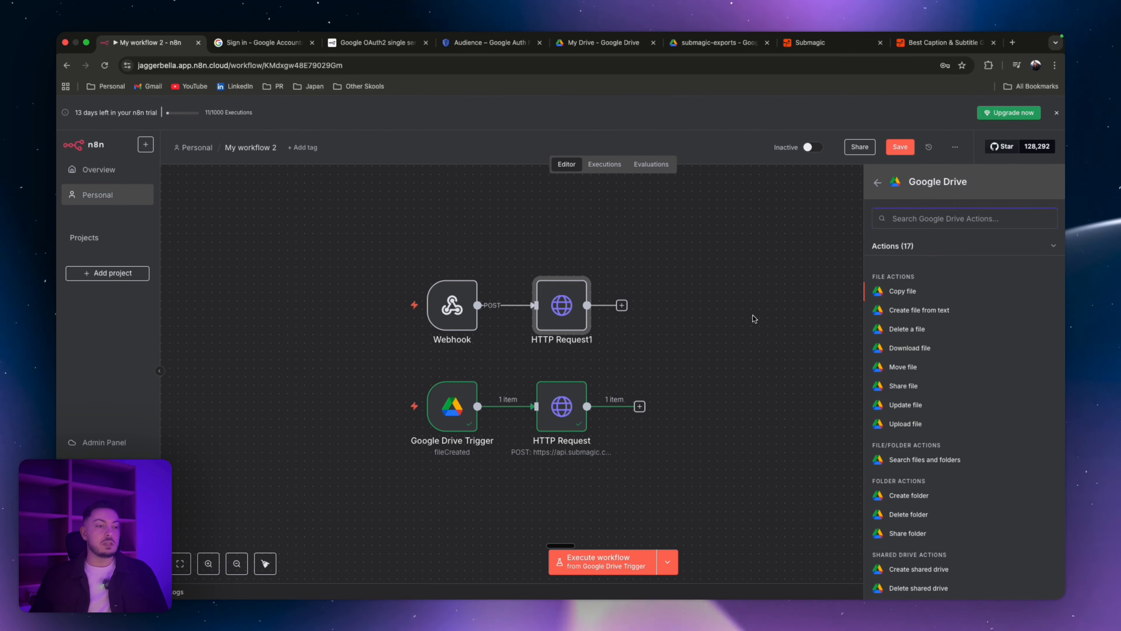
{"action": "left_click", "coordinate": [909, 424]}
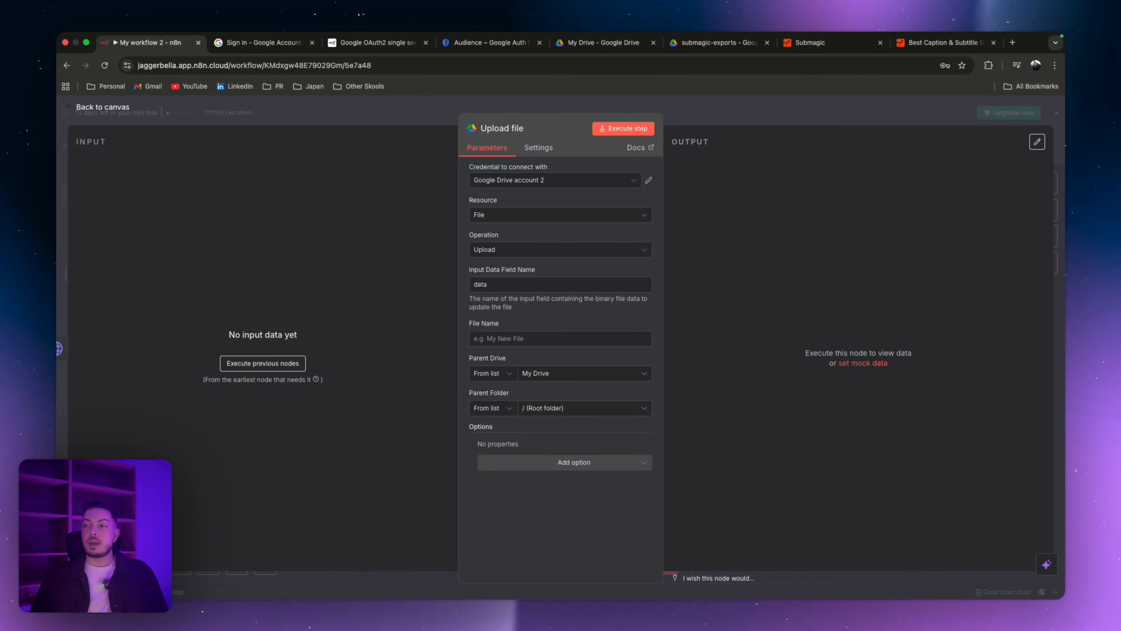
Step: Set the upload's File Name to the expression [Exported]-{{ $json.body.title }}
{"action": "left_click", "coordinate": [535, 183]}
{"action": "left_click", "coordinate": [544, 236]}
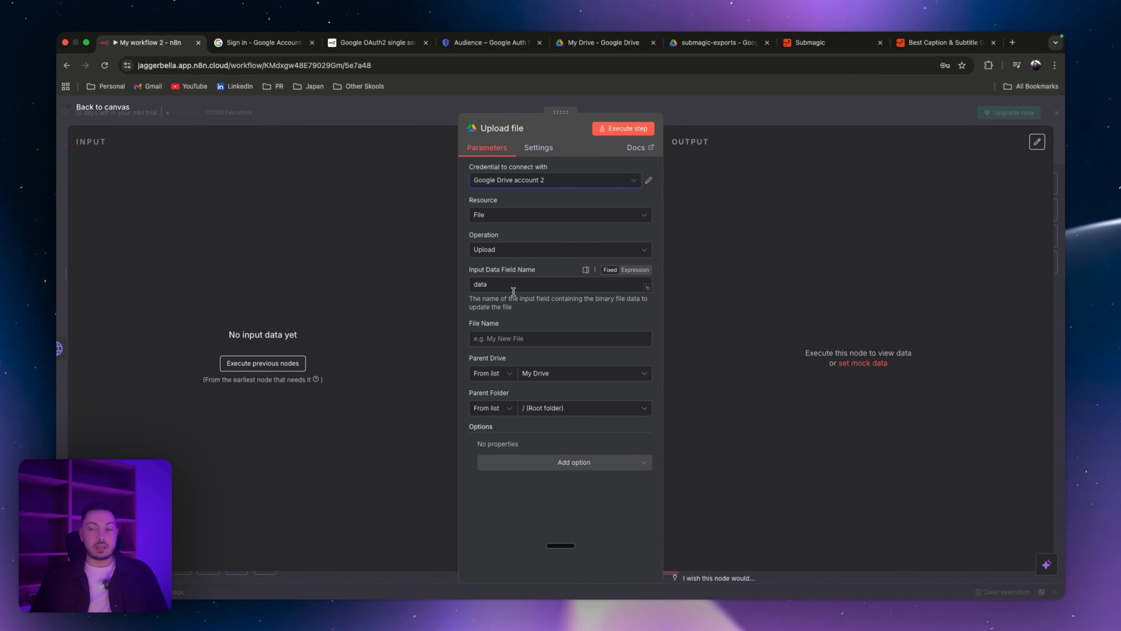
{"action": "left_click", "coordinate": [541, 343]}
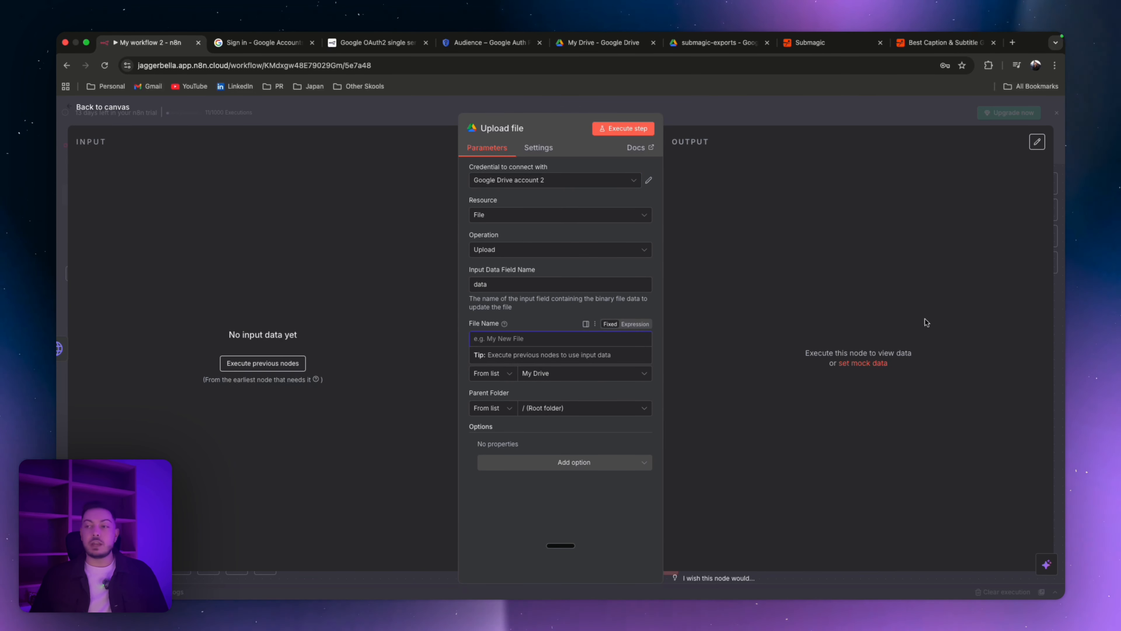
{"action": "key", "text": "super+Tab"}
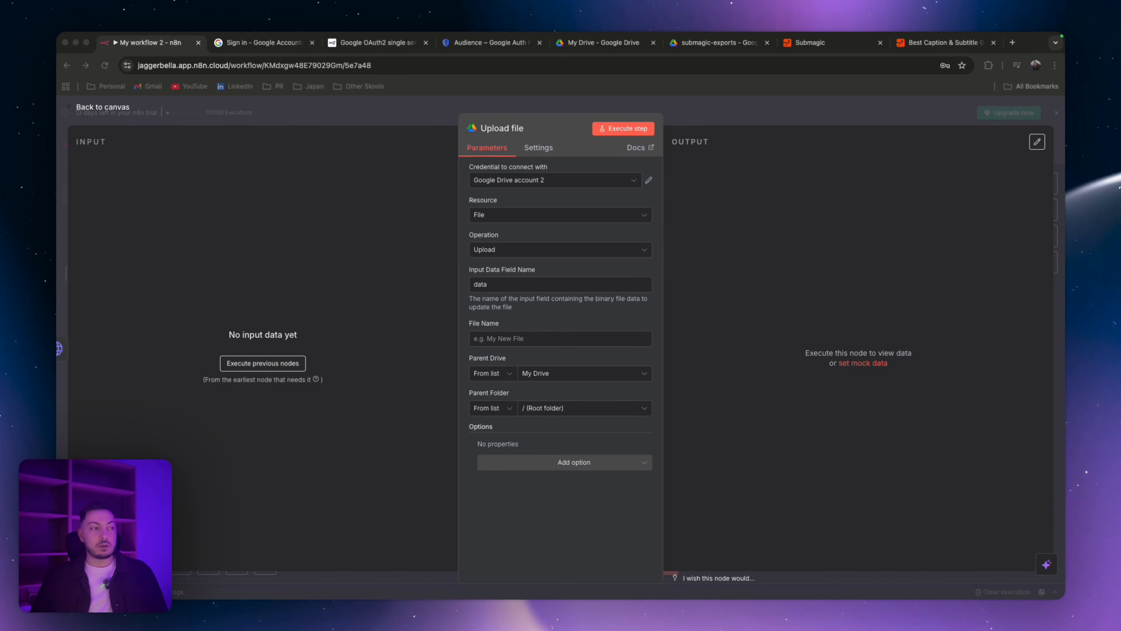
{"action": "left_click", "coordinate": [515, 339]}
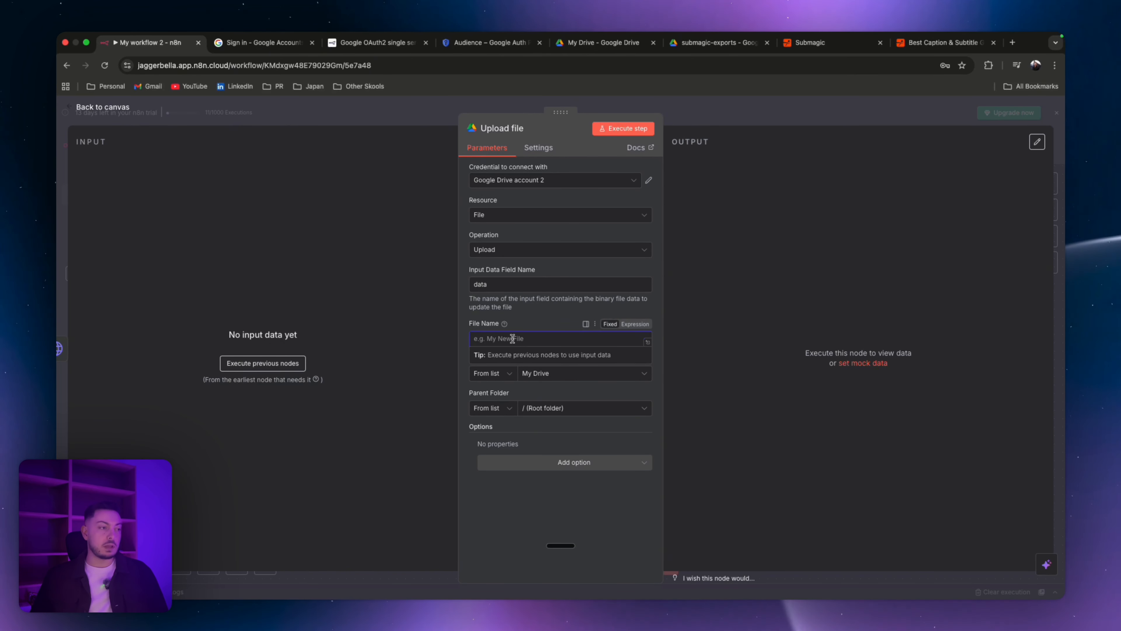
{"action": "key", "text": "super+v"}
{"action": "left_click_drag", "start_coordinate": [487, 339], "coordinate": [527, 339]}
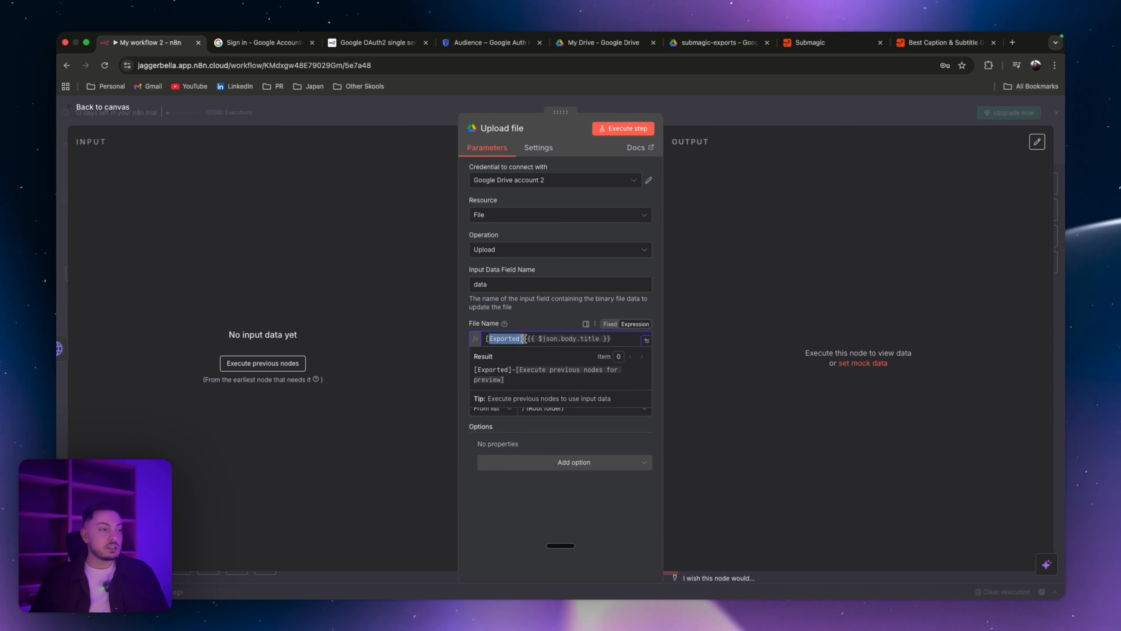
{"action": "left_click", "coordinate": [559, 339]}
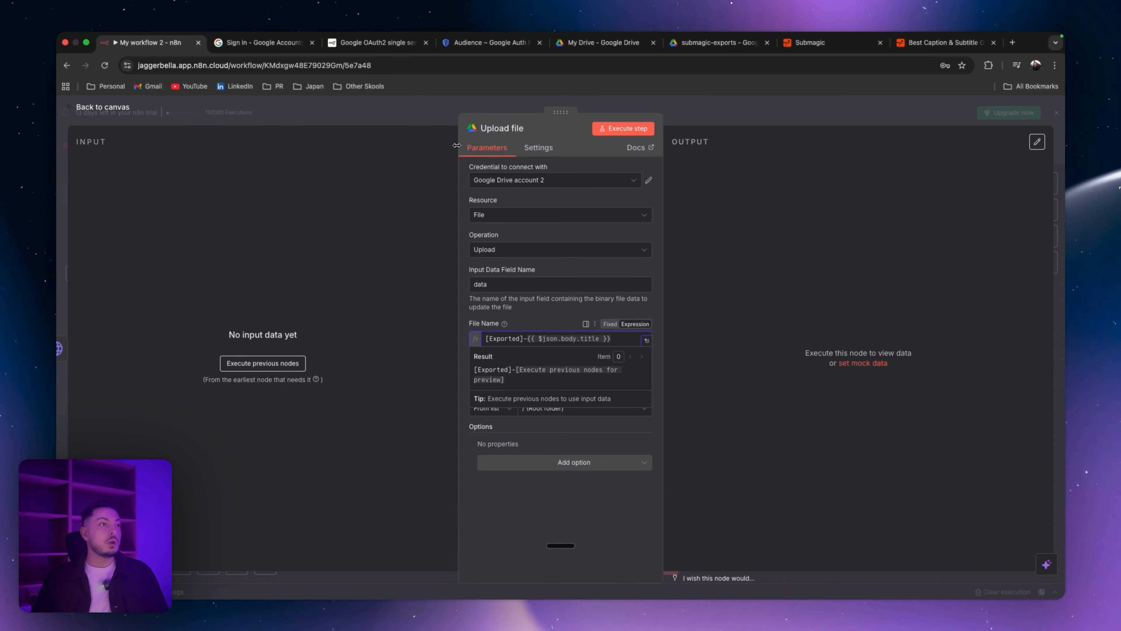
Step: Look over the exported video in the submagic-exports folder and the submagic-videos folder in Drive
{"action": "left_click", "coordinate": [715, 48]}
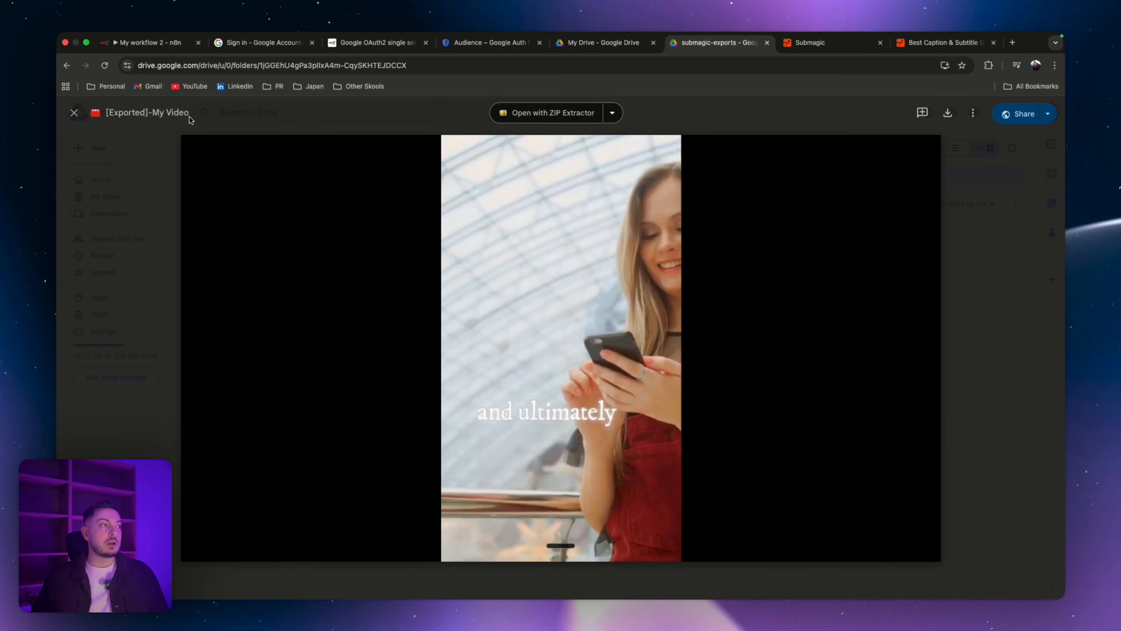
{"action": "left_click", "coordinate": [601, 43]}
{"action": "double_click", "coordinate": [394, 234]}
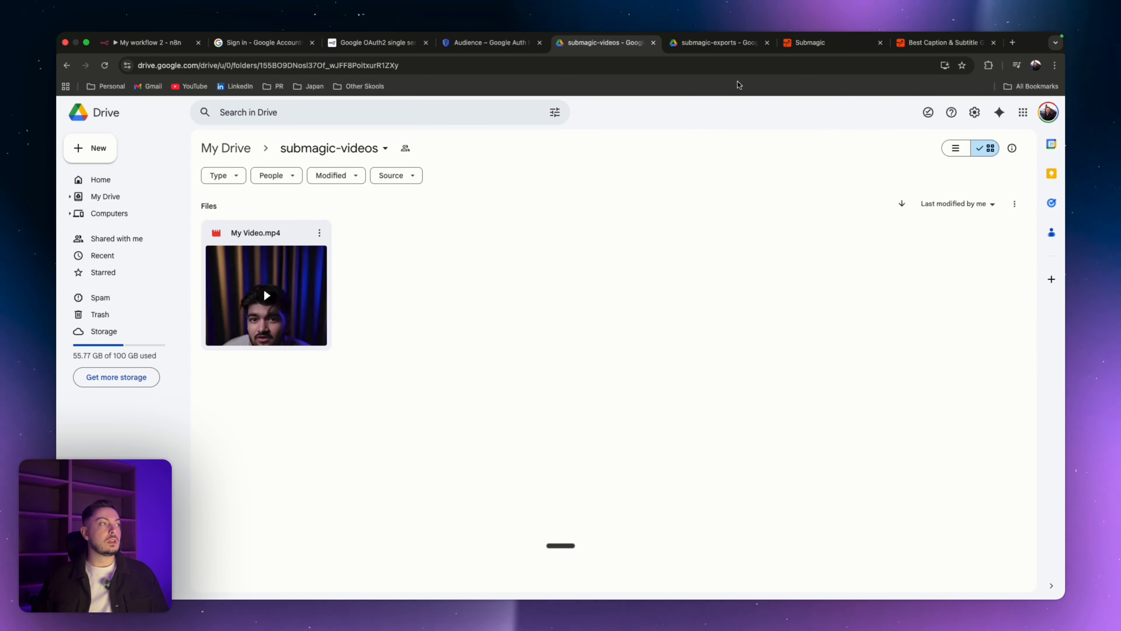
{"action": "left_click", "coordinate": [138, 43]}
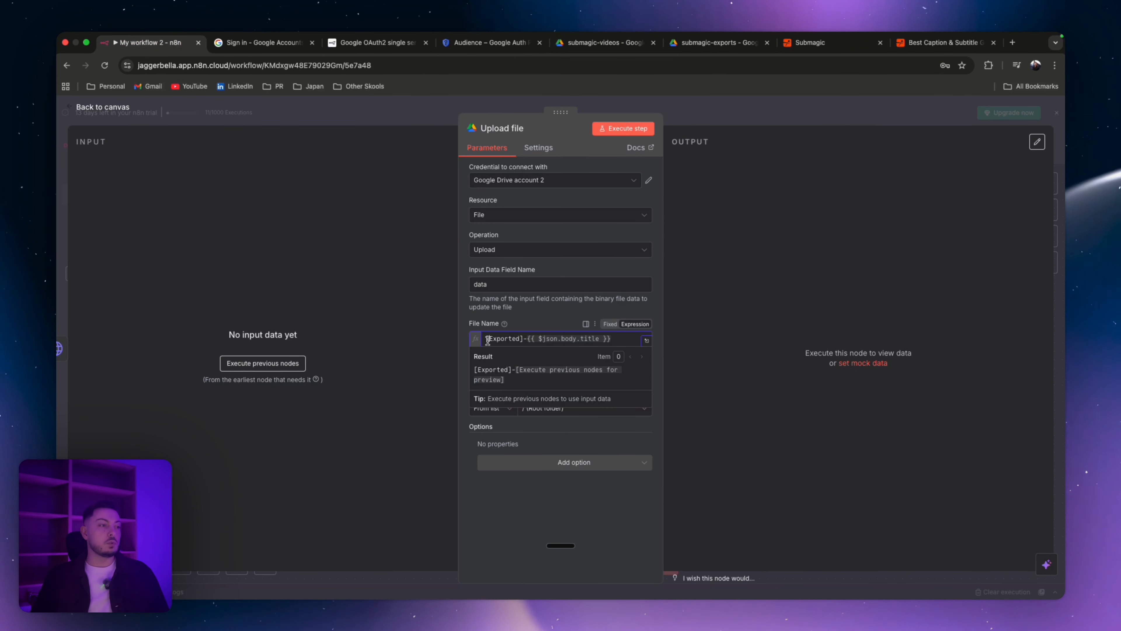
Step: Set the upload's Parent Folder to the submagic-exports folder, using the Google Drive account credential
{"action": "left_click", "coordinate": [551, 323]}
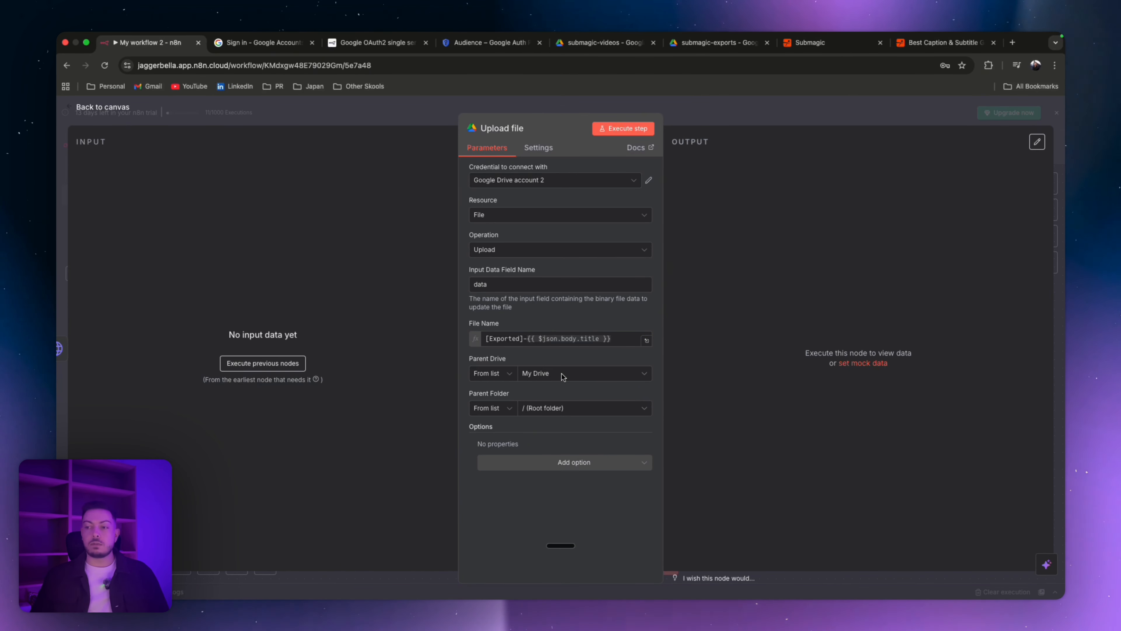
{"action": "left_click", "coordinate": [551, 408]}
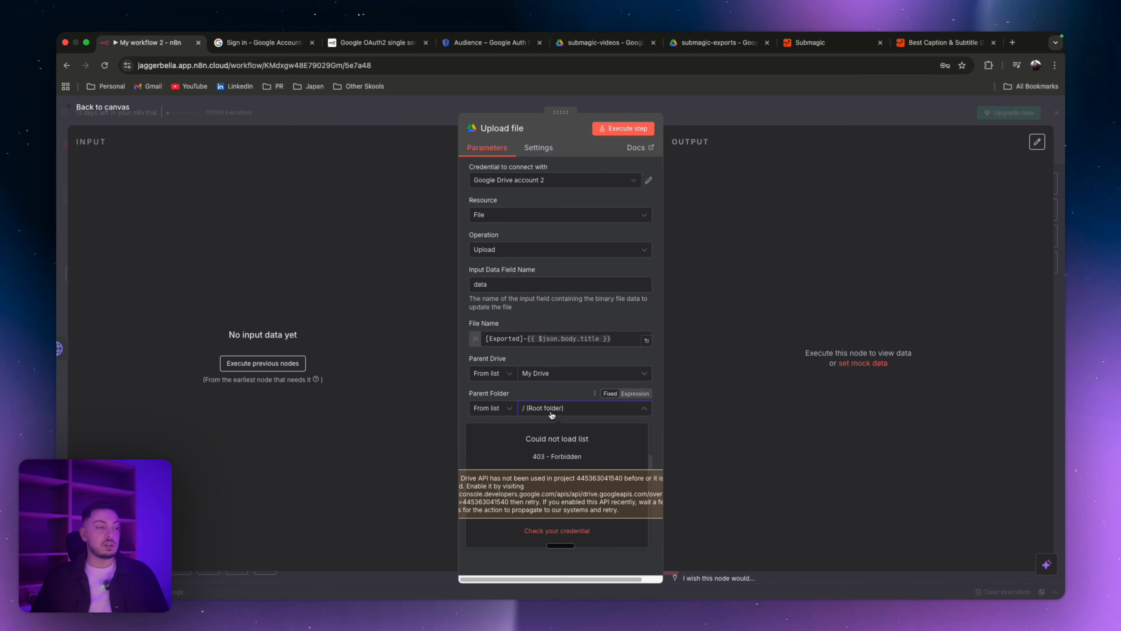
{"action": "left_click", "coordinate": [547, 404]}
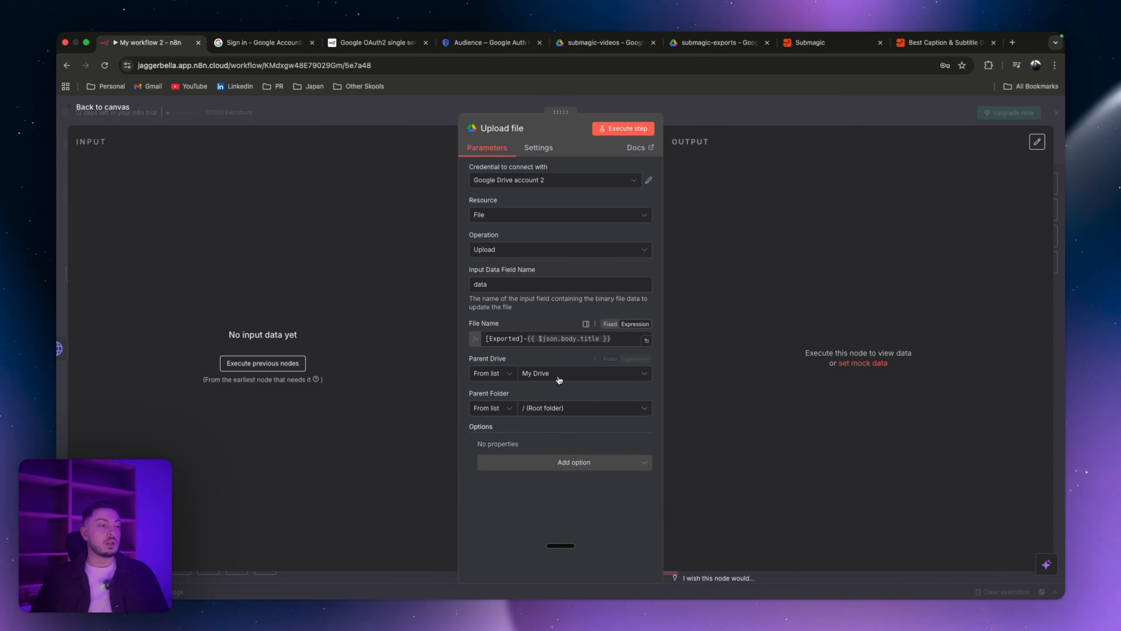
{"action": "left_click", "coordinate": [543, 409]}
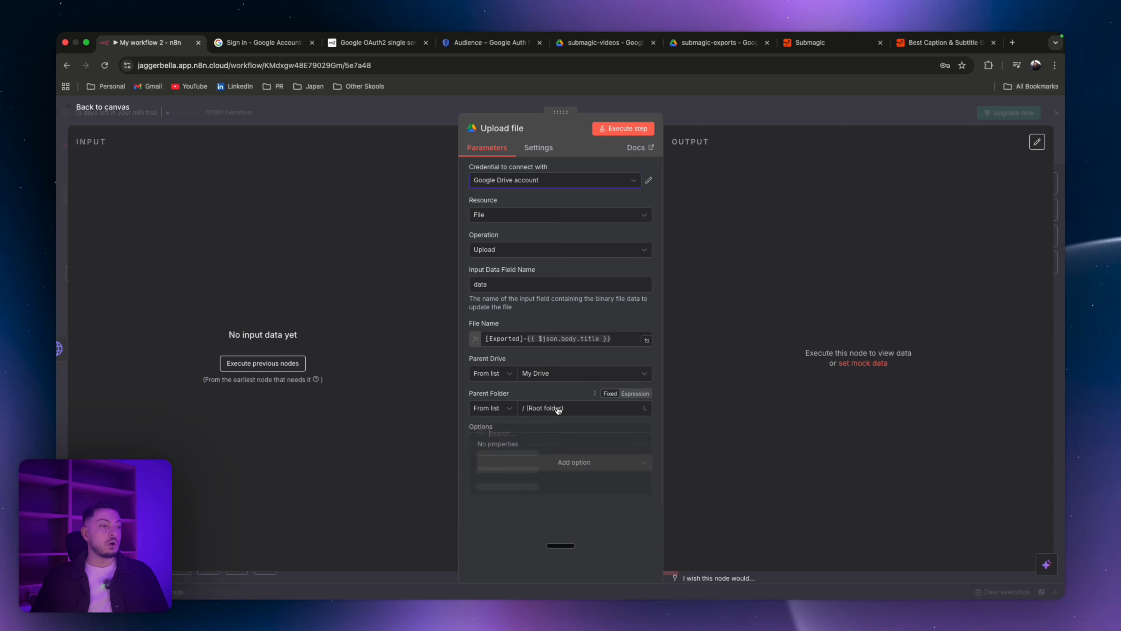
{"action": "left_click", "coordinate": [556, 407]}
{"action": "type", "text": "subm"}
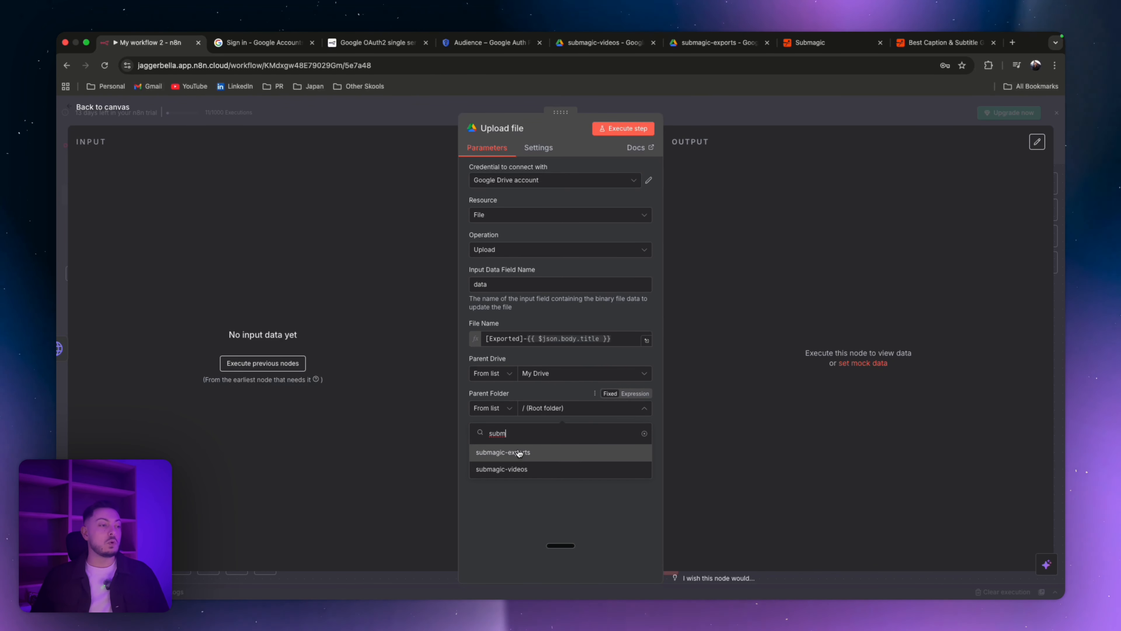
{"action": "left_click", "coordinate": [520, 452]}
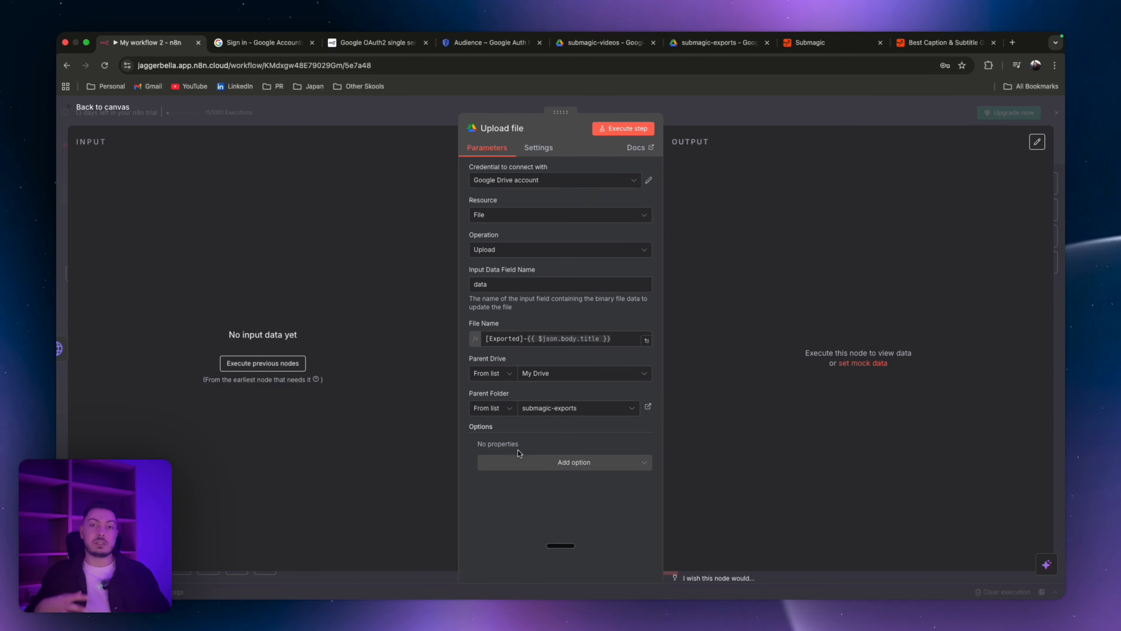
Step: Return to the canvas, save the workflow and activate it
{"action": "left_click", "coordinate": [430, 113]}
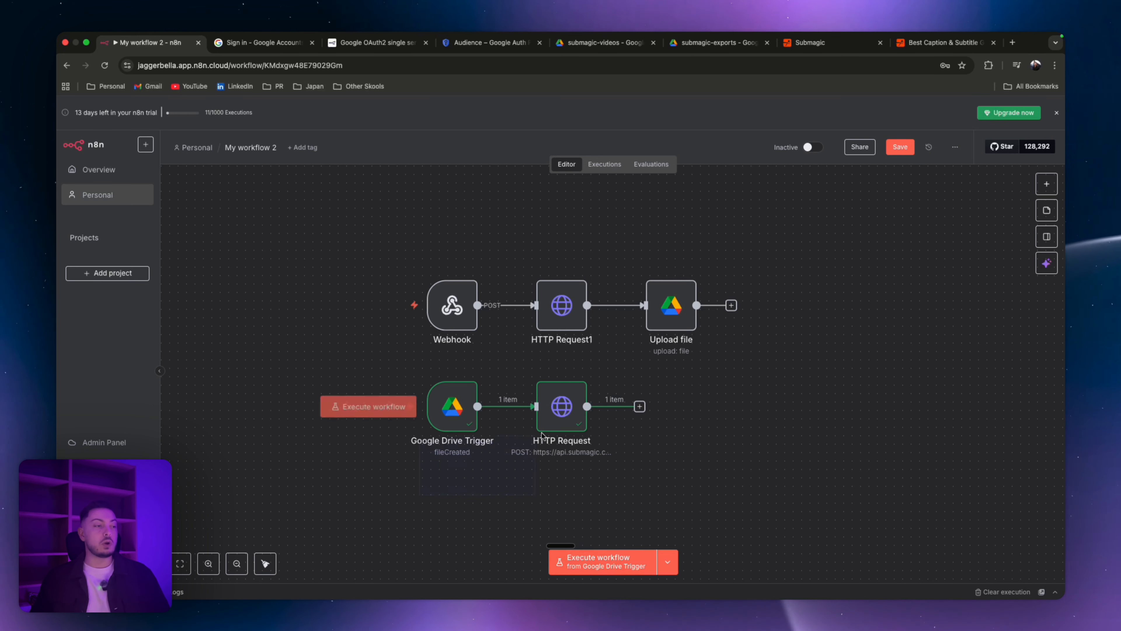
{"action": "left_click_drag", "start_coordinate": [421, 493], "coordinate": [697, 374]}
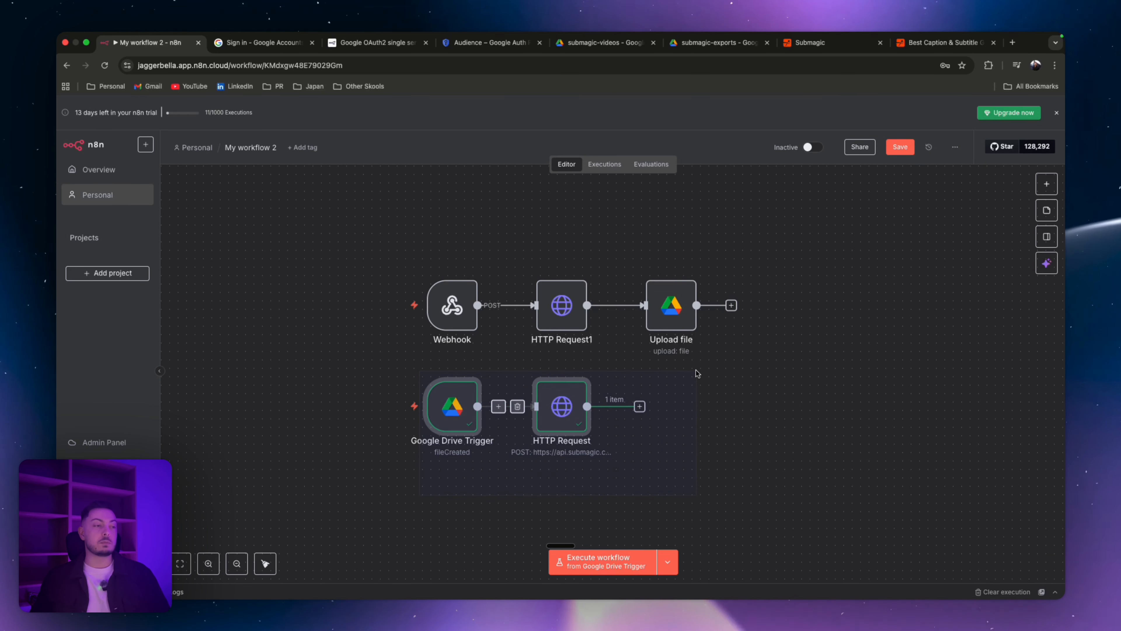
{"action": "left_click", "coordinate": [718, 400]}
{"action": "key", "text": "super+s"}
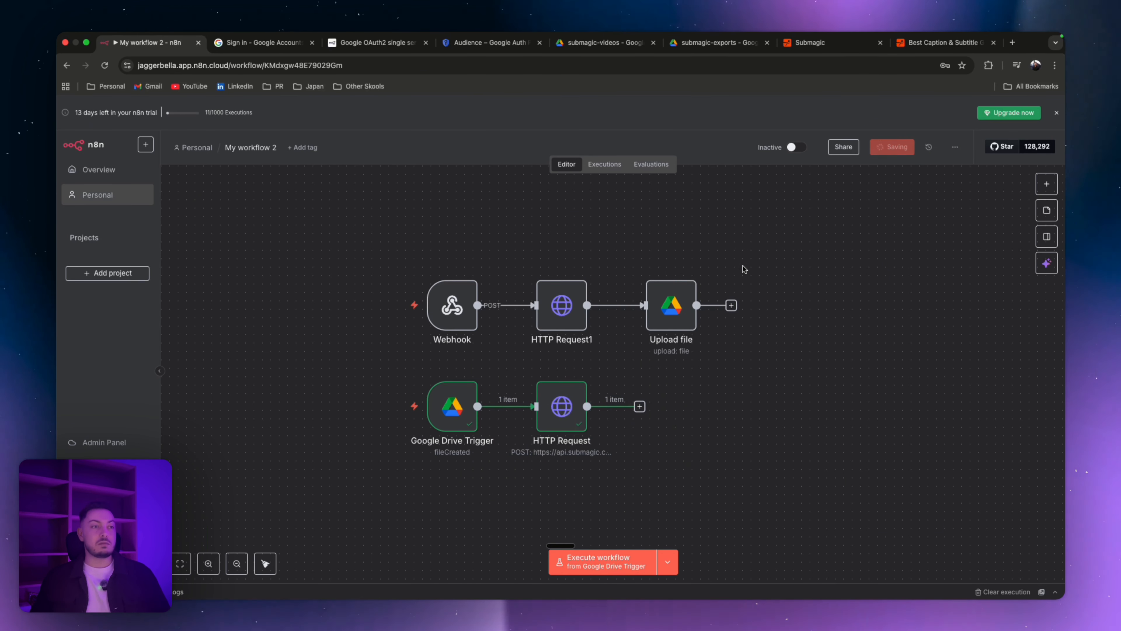
{"action": "left_click", "coordinate": [813, 148]}
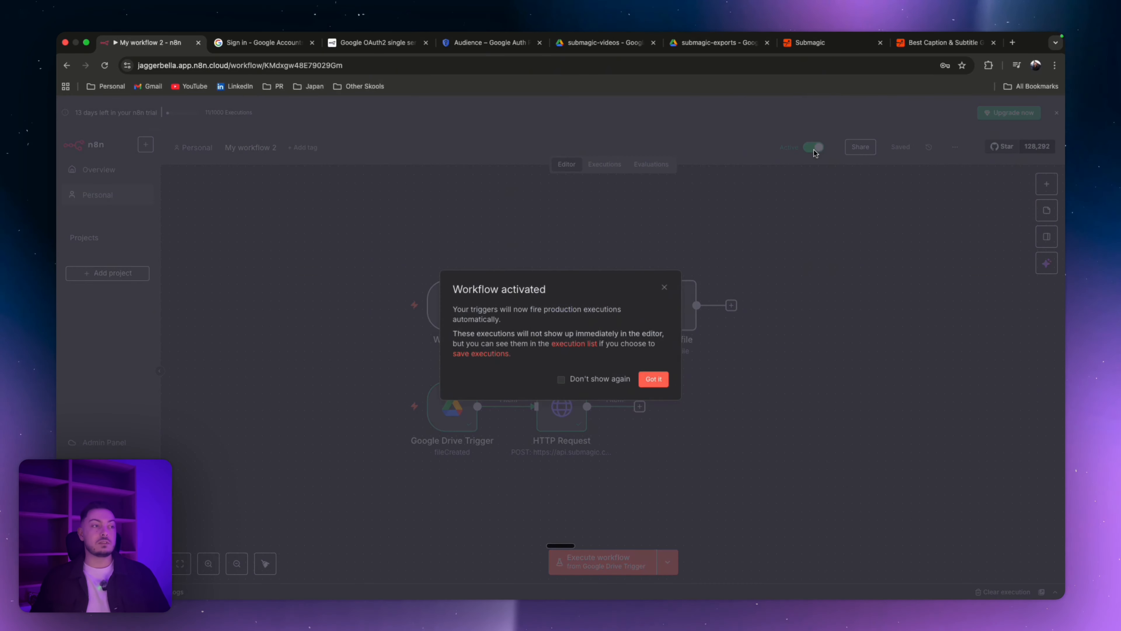
{"action": "left_click", "coordinate": [656, 381]}
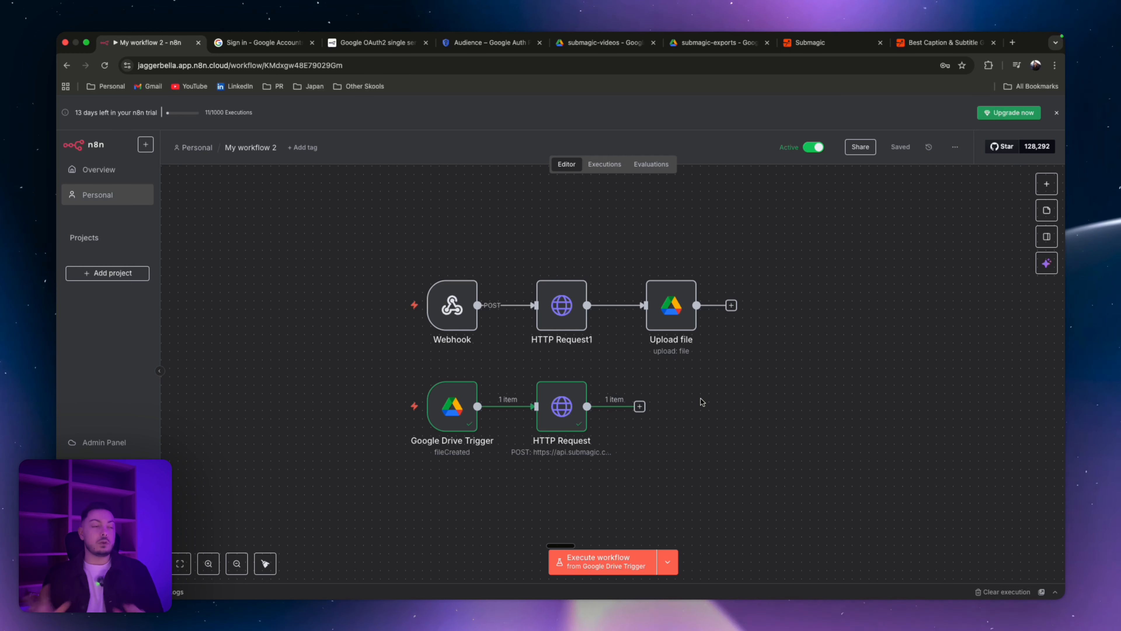
Step: Move My Video.mp4 in the submagic-videos Drive folder to the trash
{"action": "left_click", "coordinate": [600, 165]}
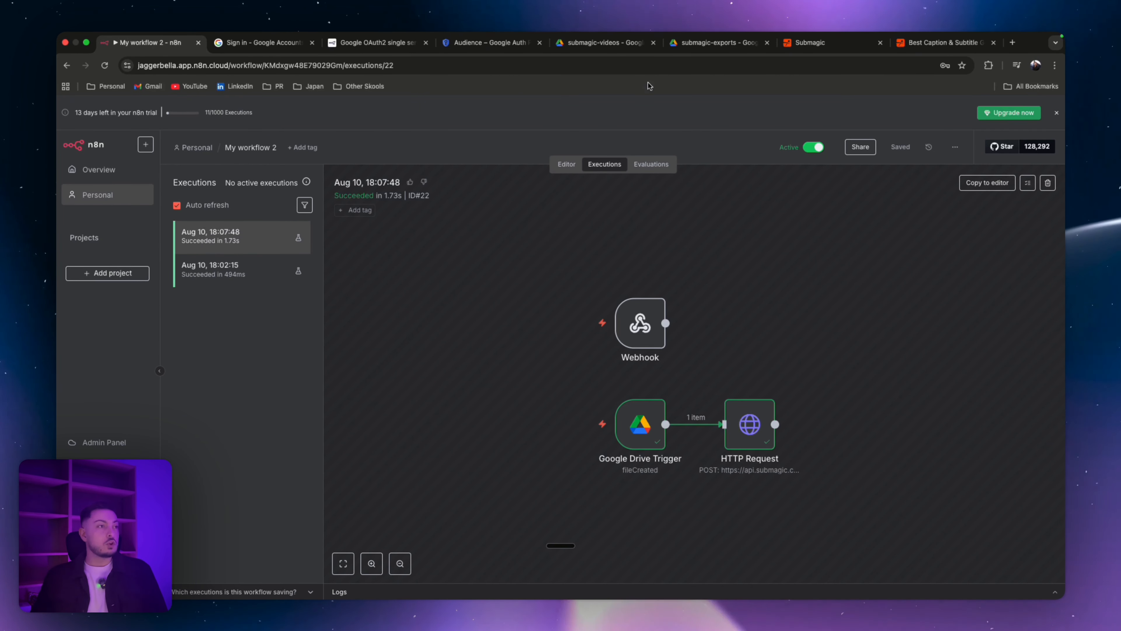
{"action": "left_click", "coordinate": [604, 42]}
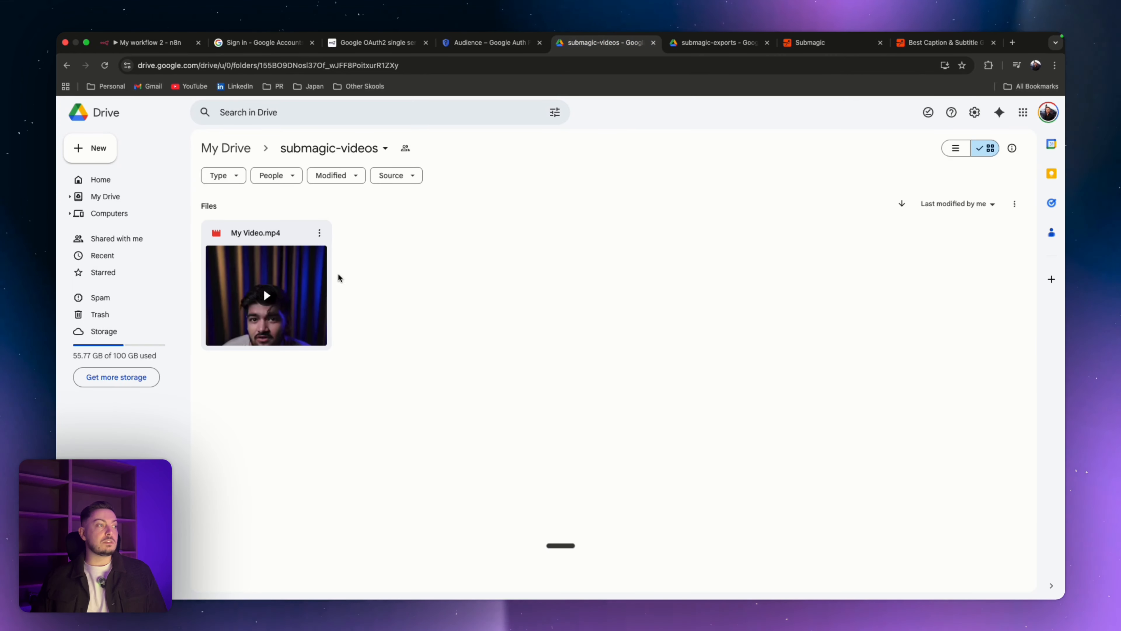
{"action": "left_click", "coordinate": [321, 234]}
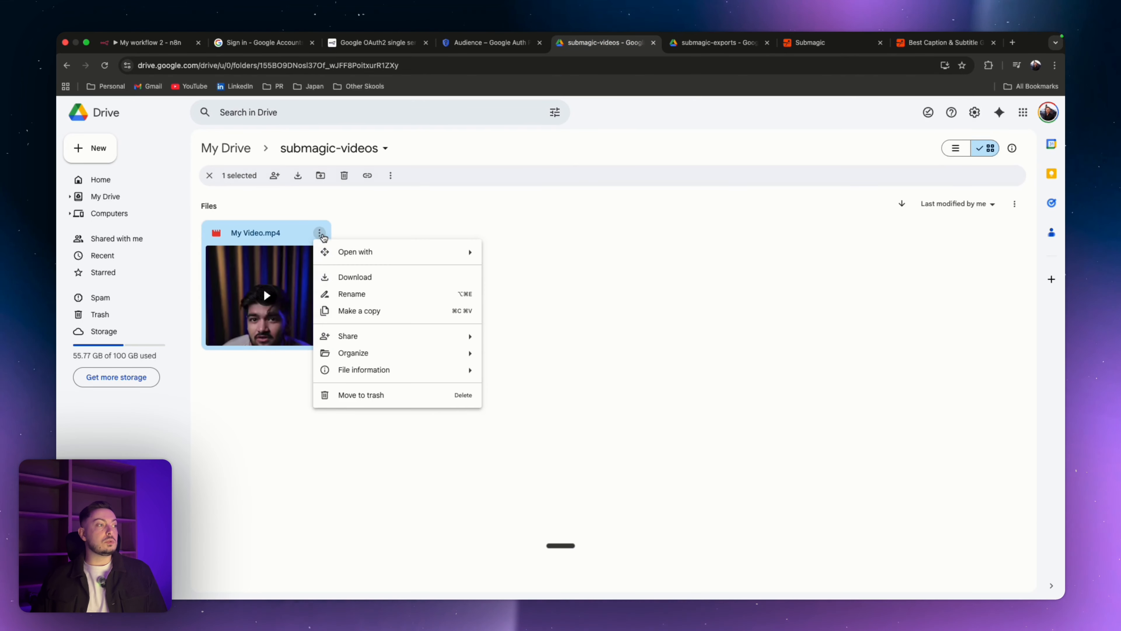
{"action": "left_click", "coordinate": [375, 397]}
Step: Move the exported video in the submagic-exports Drive folder to the trash
{"action": "left_click", "coordinate": [717, 43]}
{"action": "left_click", "coordinate": [75, 111]}
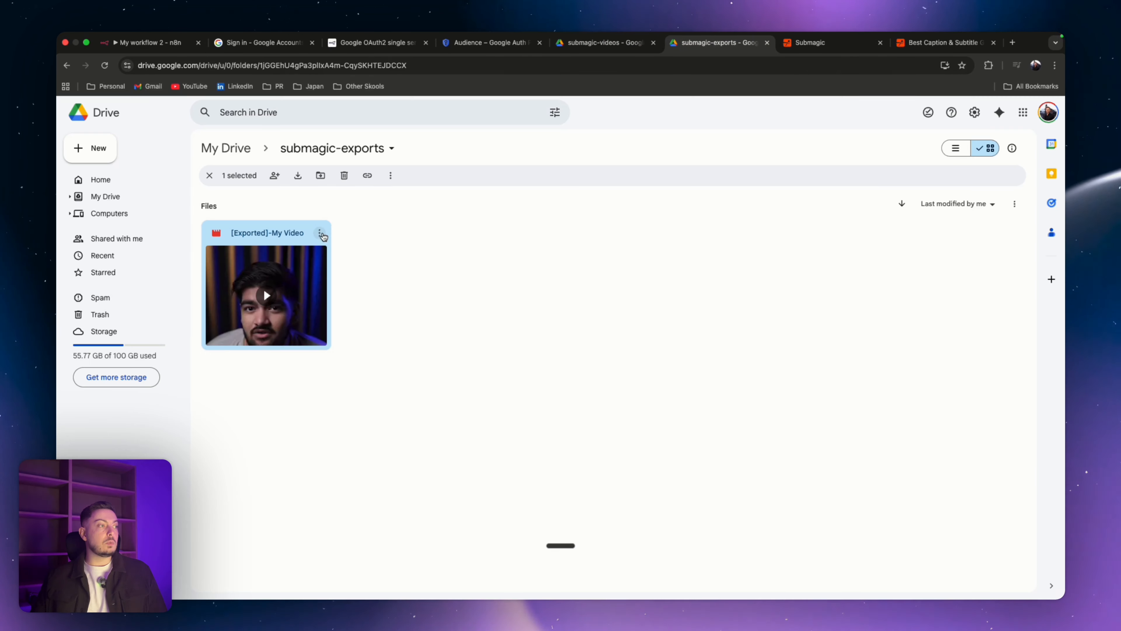
{"action": "left_click", "coordinate": [321, 234]}
{"action": "left_click", "coordinate": [376, 396]}
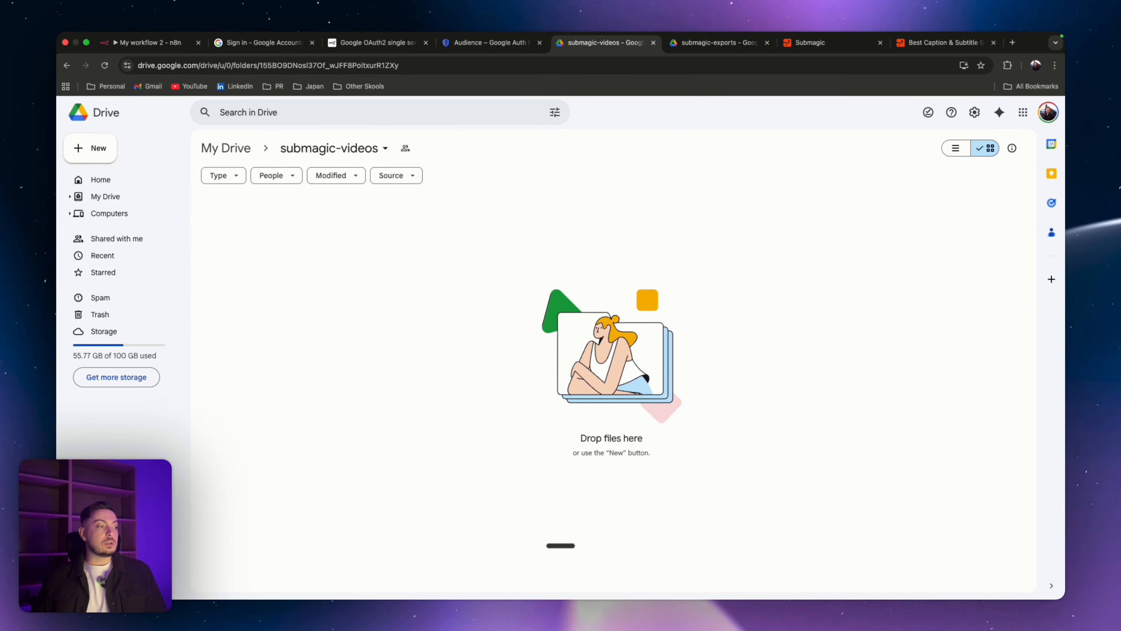
Step: Upload My Video.mp4 from the Desktop into the submagic-videos folder
{"action": "right_click", "coordinate": [366, 310]}
{"action": "left_click", "coordinate": [408, 341]}
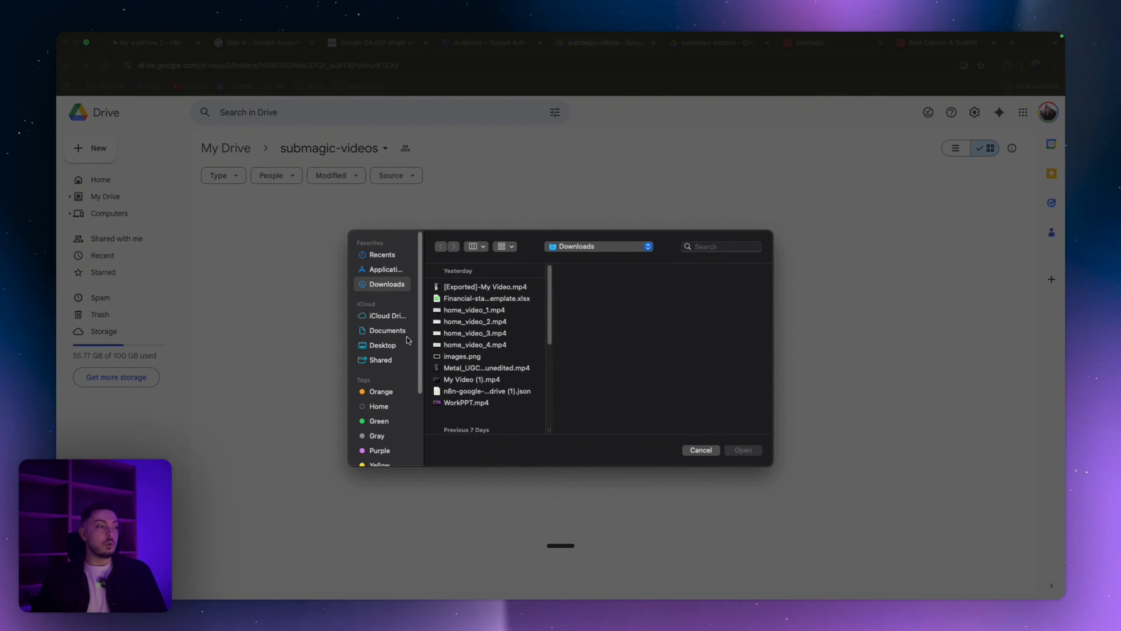
{"action": "left_click", "coordinate": [383, 345]}
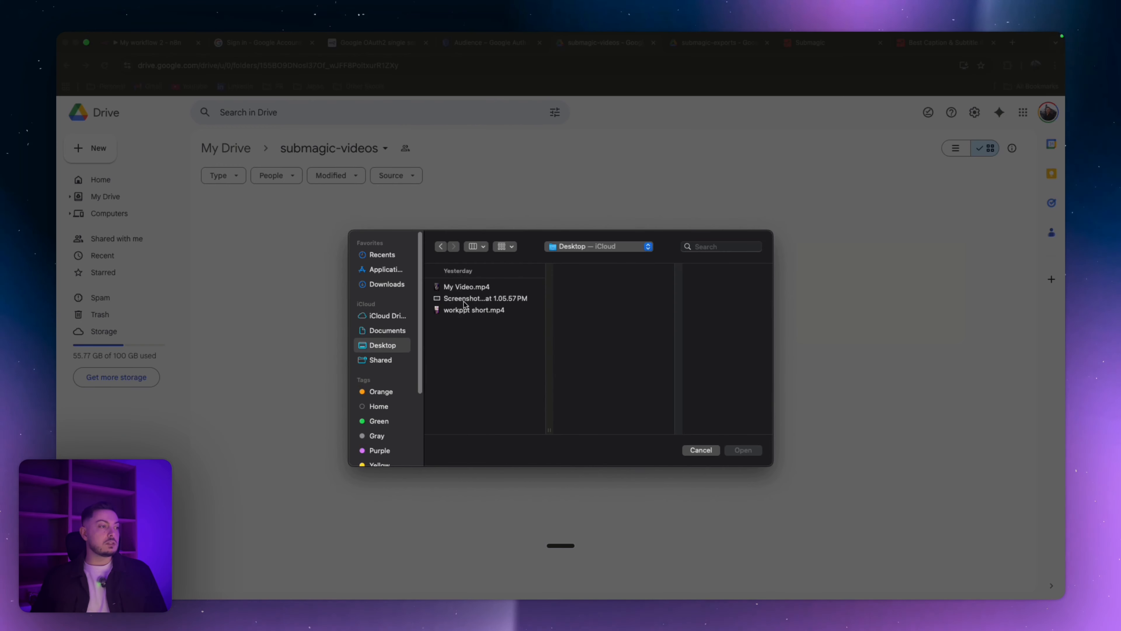
{"action": "left_click", "coordinate": [468, 287]}
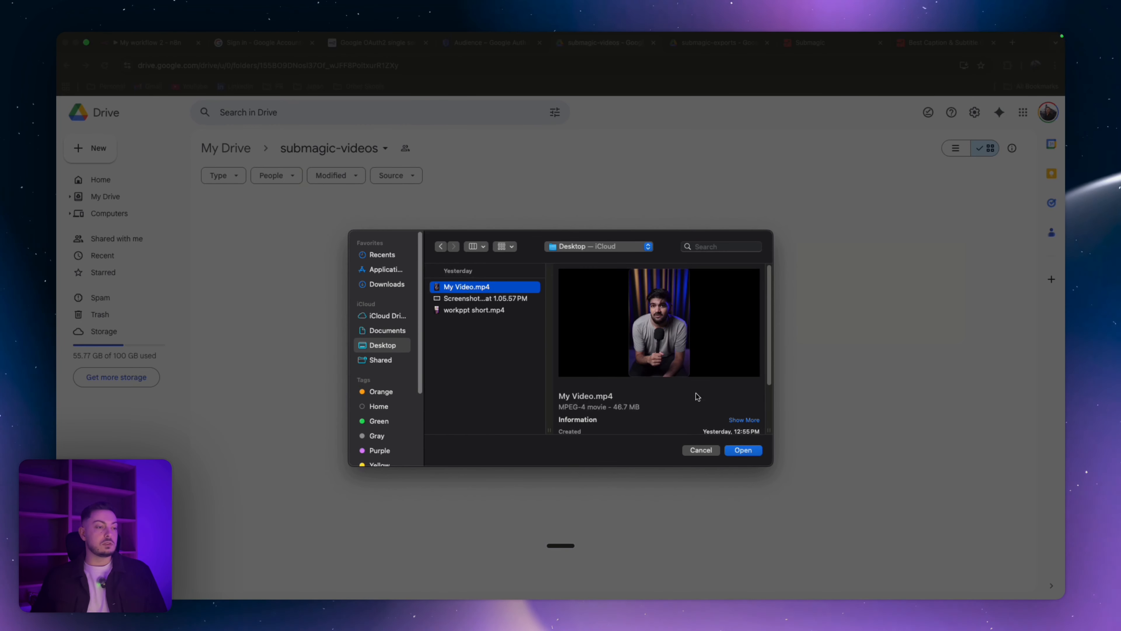
{"action": "left_click", "coordinate": [743, 449]}
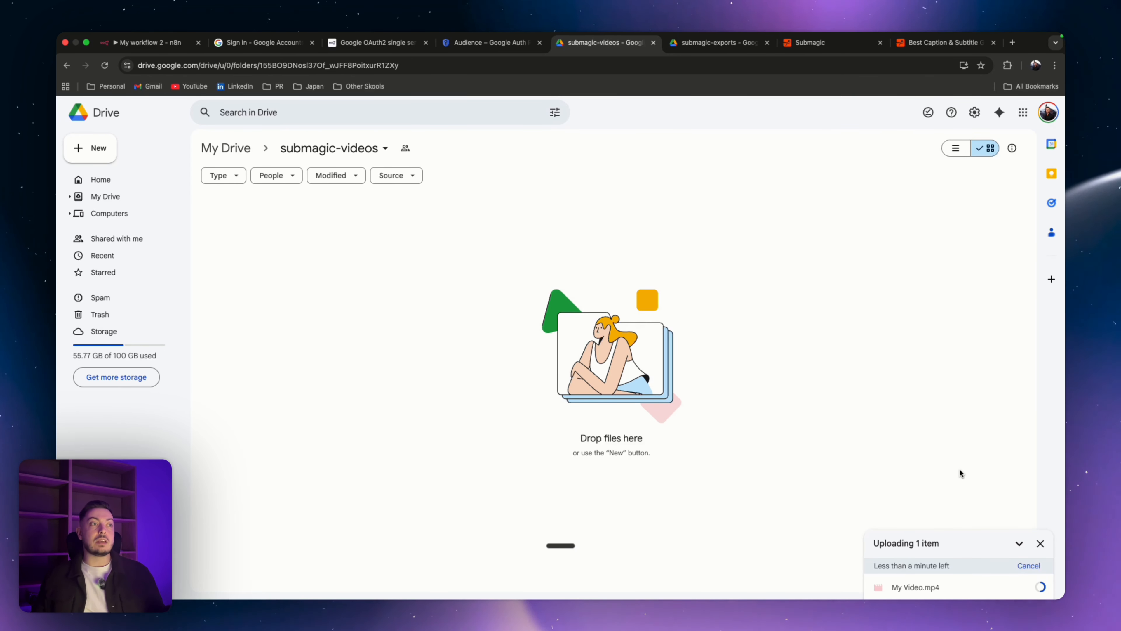
Step: Check both Drive folders and open the newest workflow executions in n8n
{"action": "left_click", "coordinate": [718, 43]}
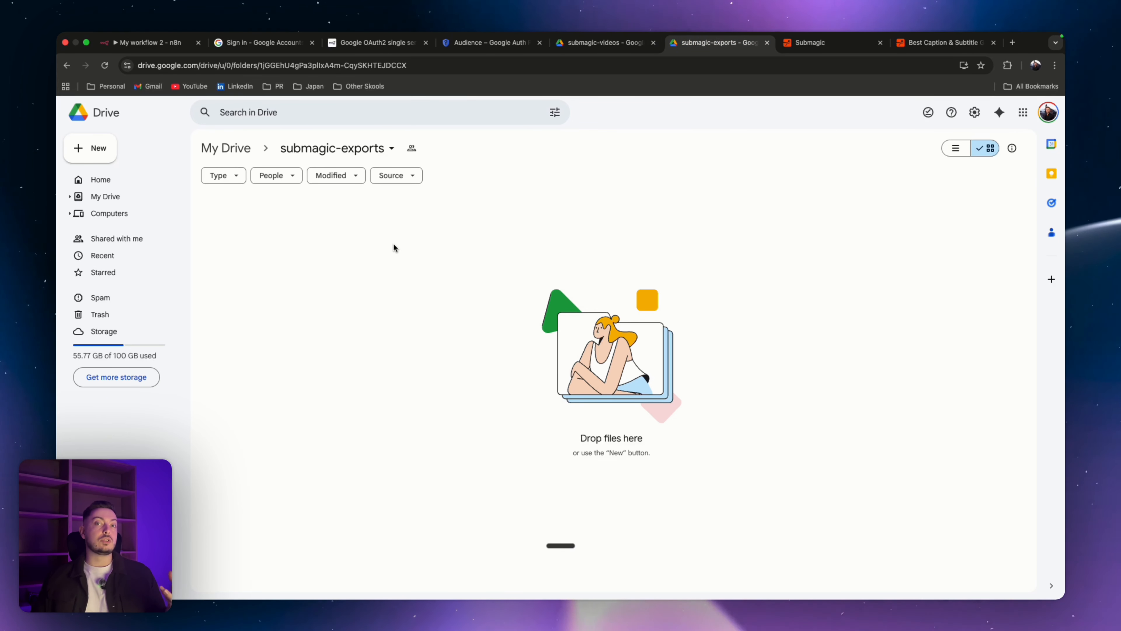
{"action": "left_click", "coordinate": [612, 42]}
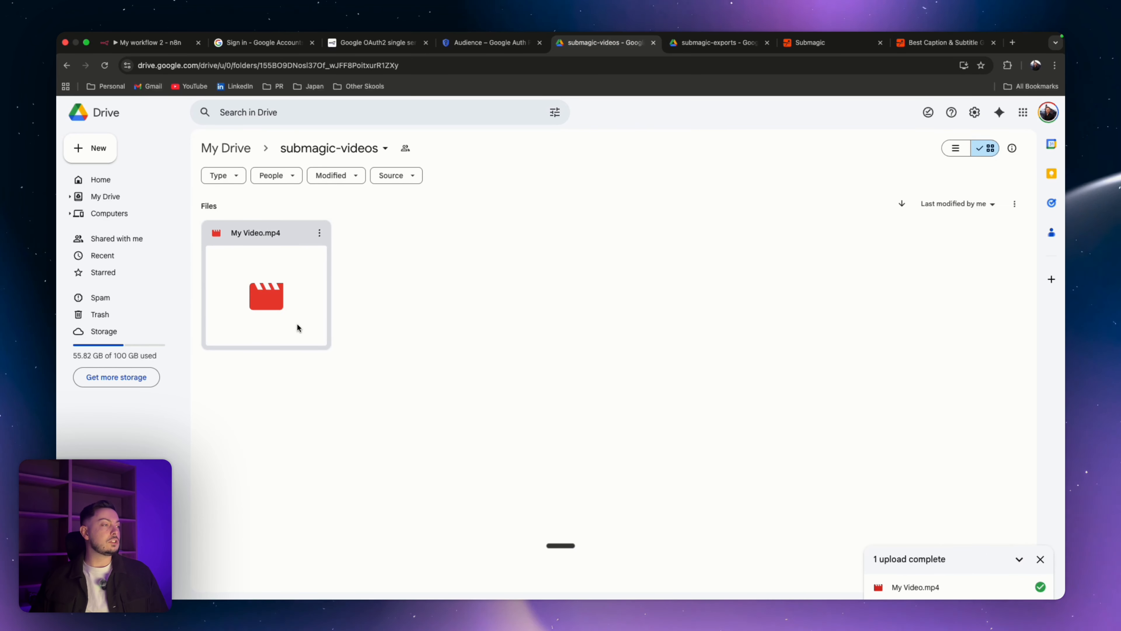
{"action": "left_click", "coordinate": [151, 44]}
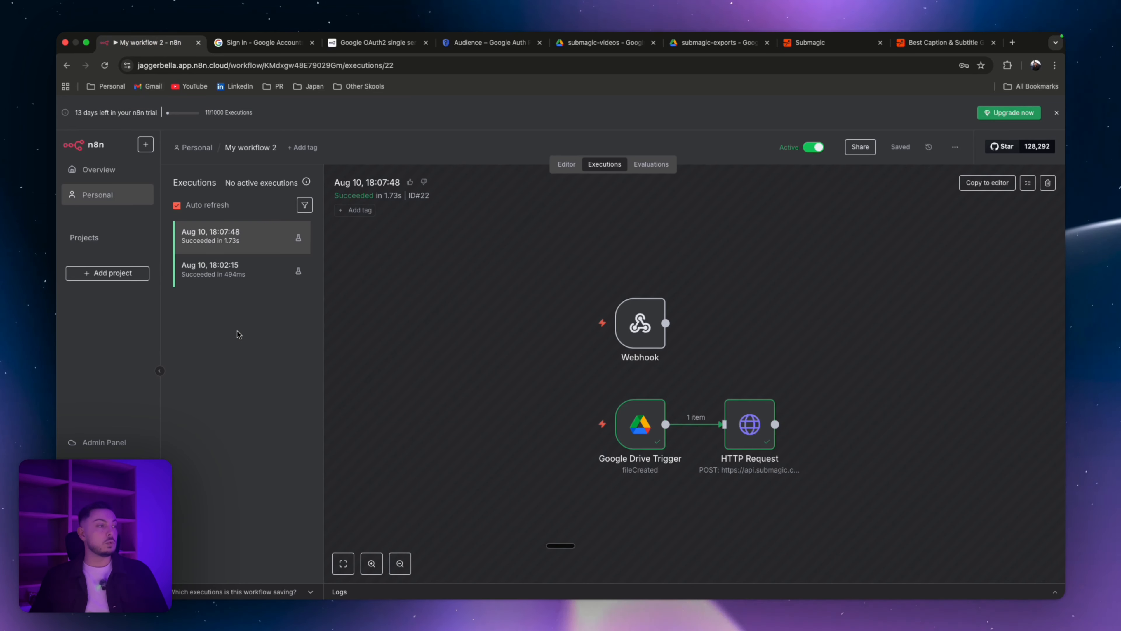
{"action": "mouse_move", "coordinate": [770, 30]}
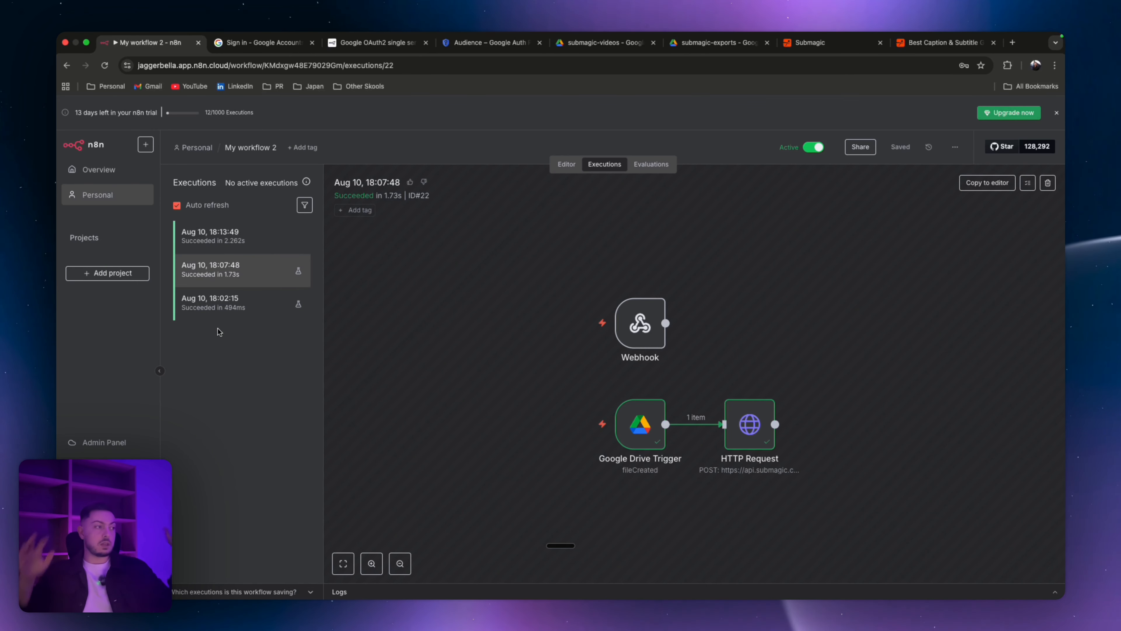
{"action": "left_click", "coordinate": [239, 247]}
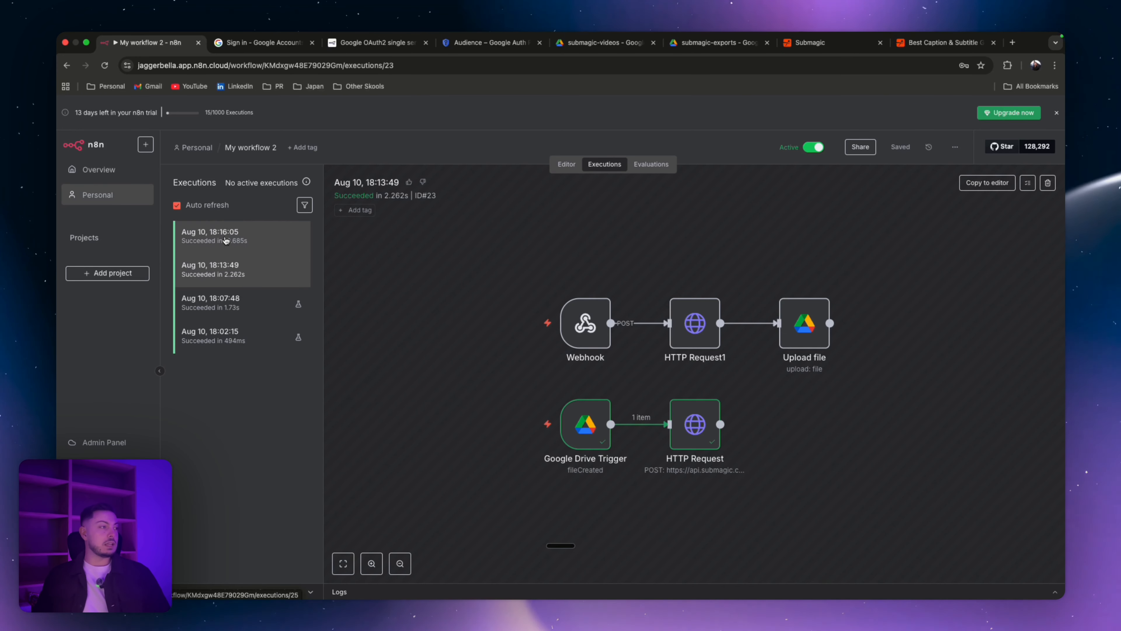
{"action": "left_click", "coordinate": [225, 240]}
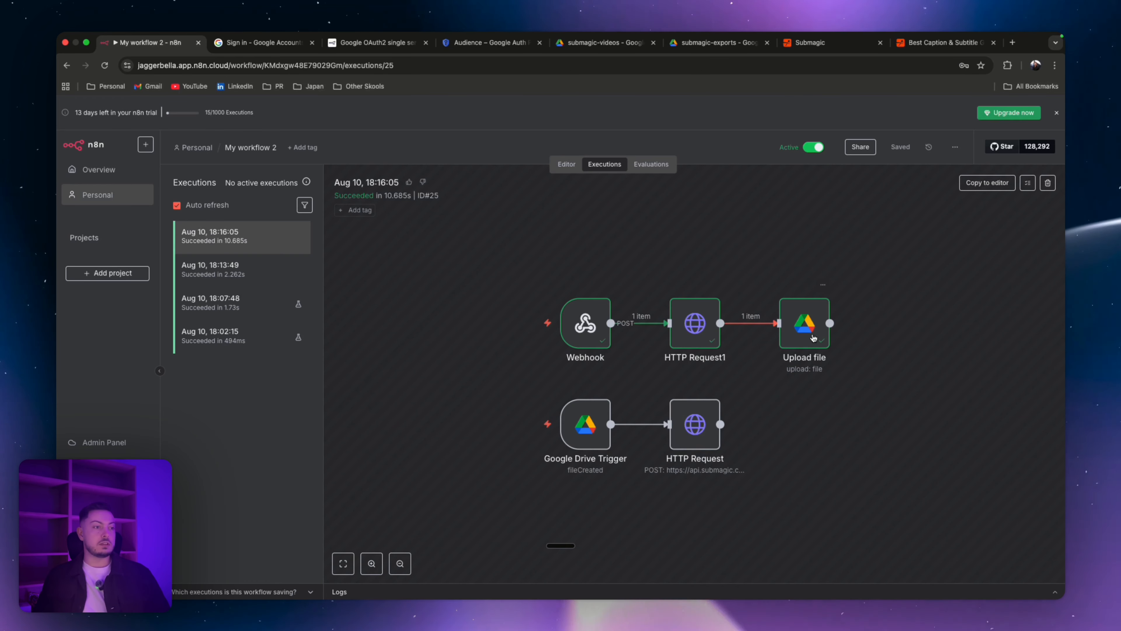
Step: Download the [Exported]-My Video file from submagic-exports and play it back to check the captions
{"action": "left_click", "coordinate": [684, 49]}
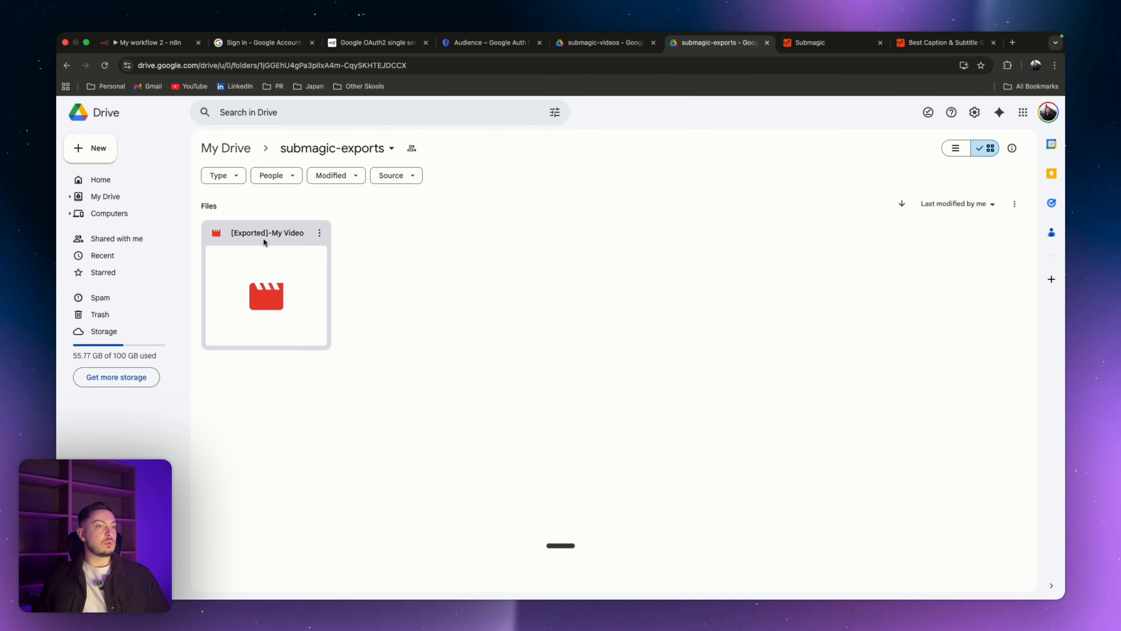
{"action": "left_click", "coordinate": [270, 267]}
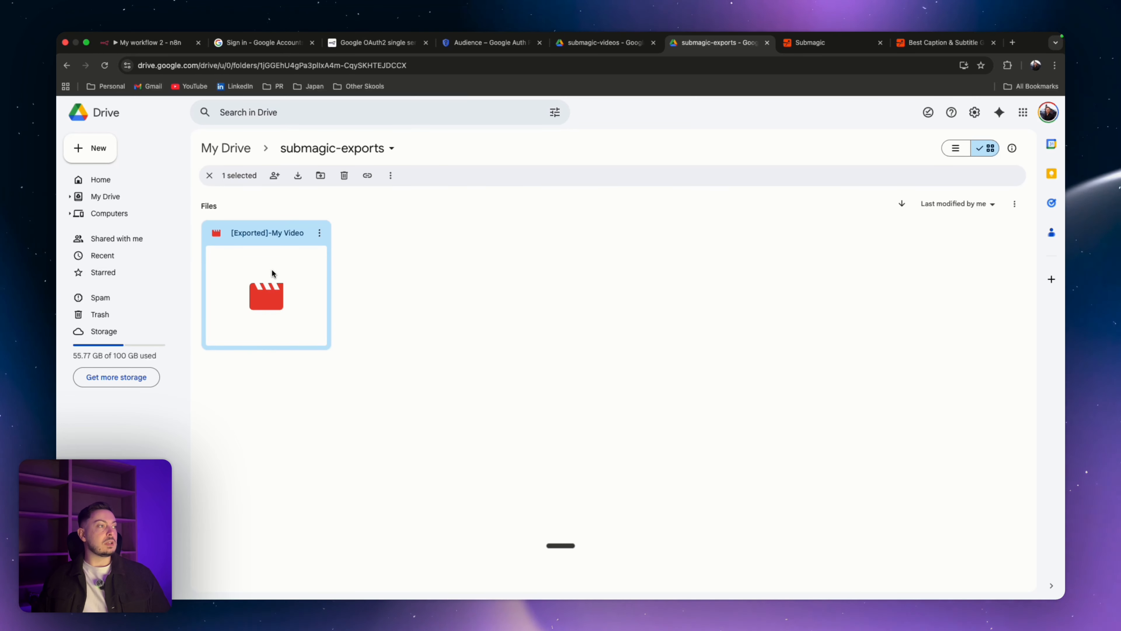
{"action": "double_click", "coordinate": [271, 268]}
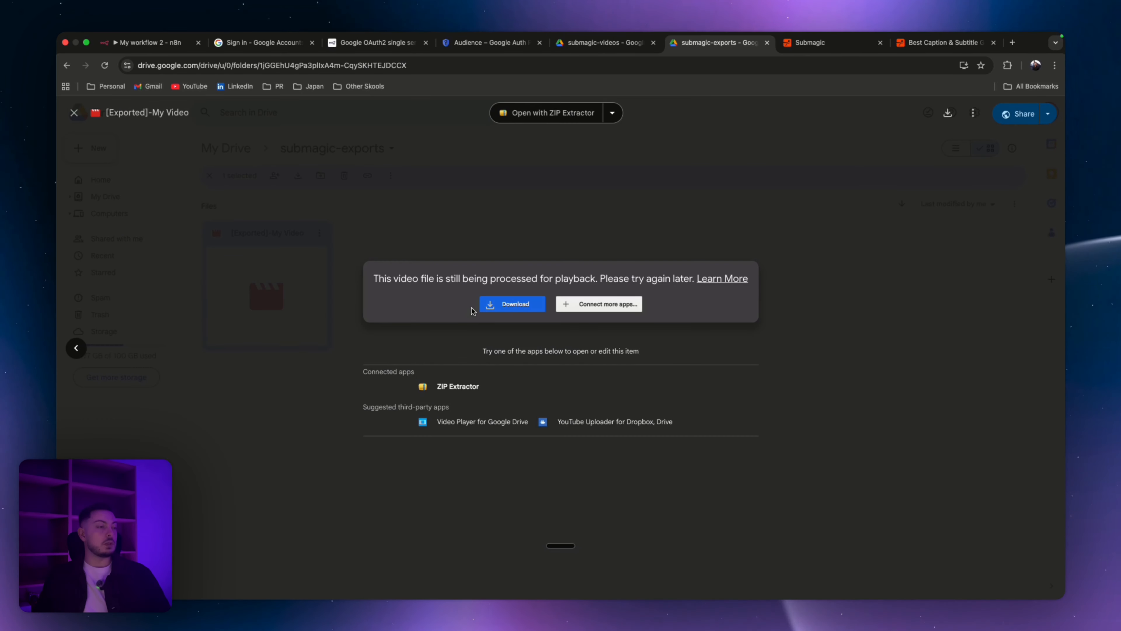
{"action": "left_click", "coordinate": [489, 227]}
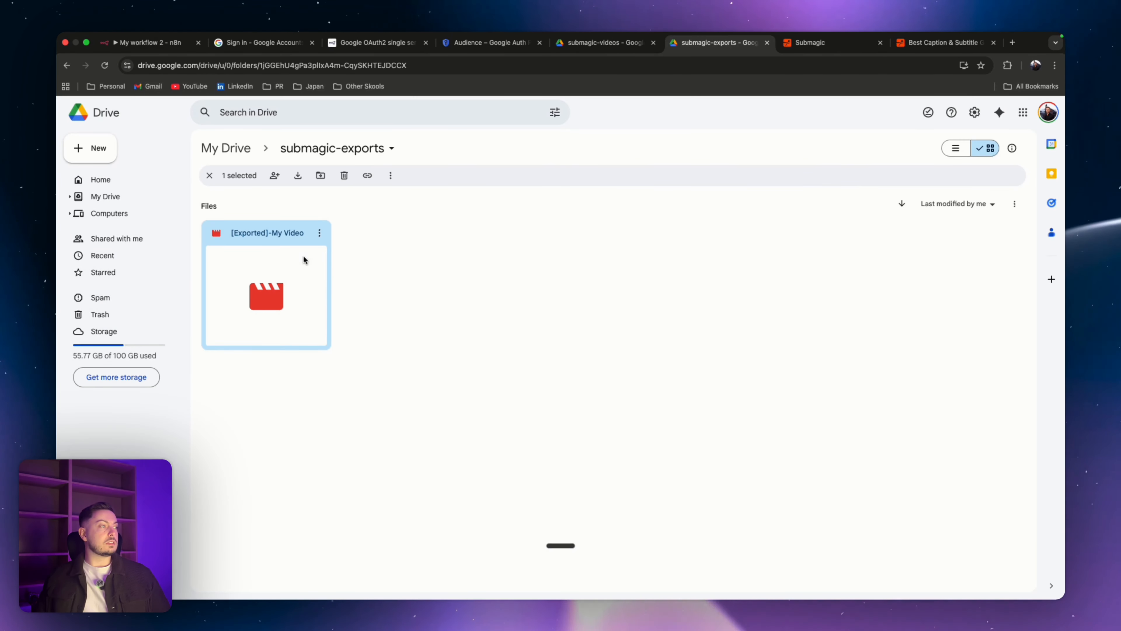
{"action": "left_click", "coordinate": [319, 233]}
{"action": "left_click", "coordinate": [353, 276]}
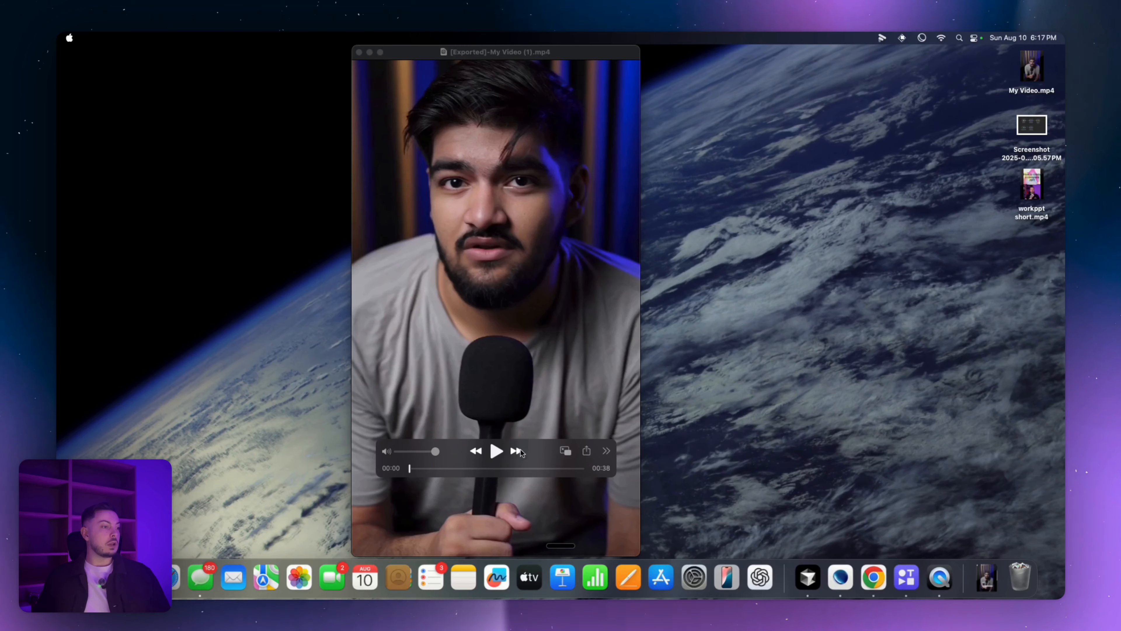
{"action": "left_click", "coordinate": [496, 451]}
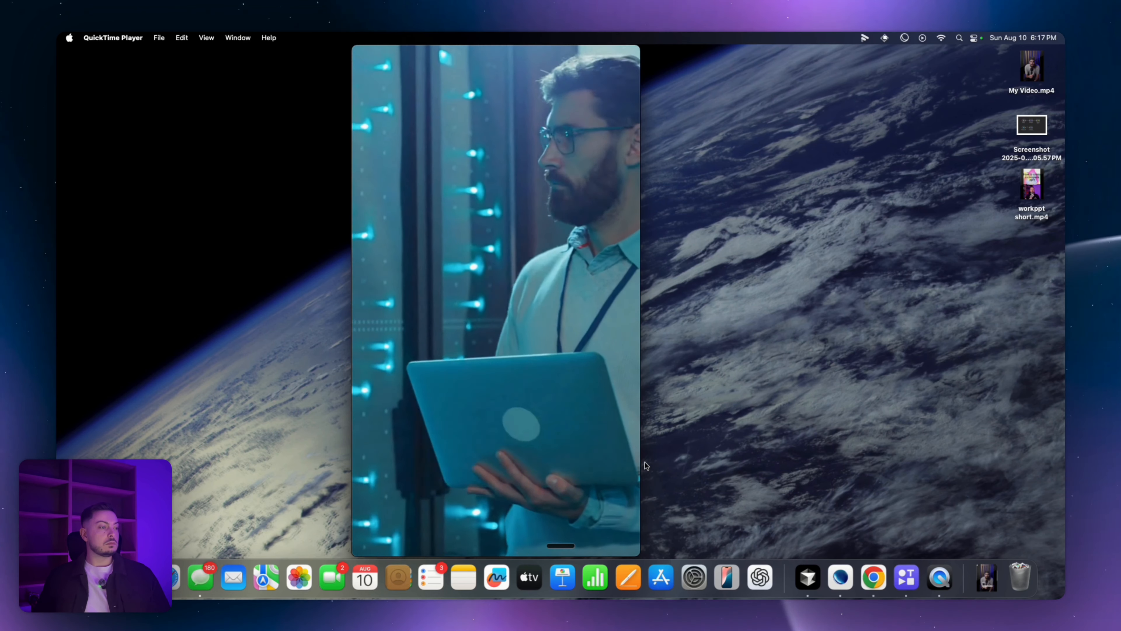
{"action": "mouse_move", "coordinate": [610, 451]}
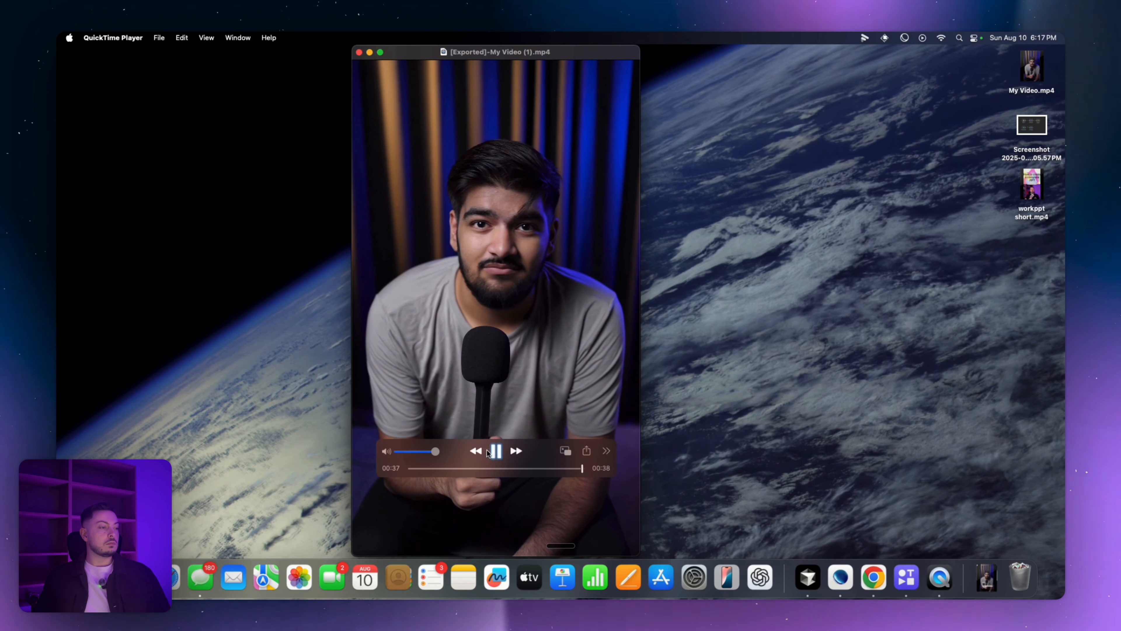
{"action": "left_click", "coordinate": [496, 452]}
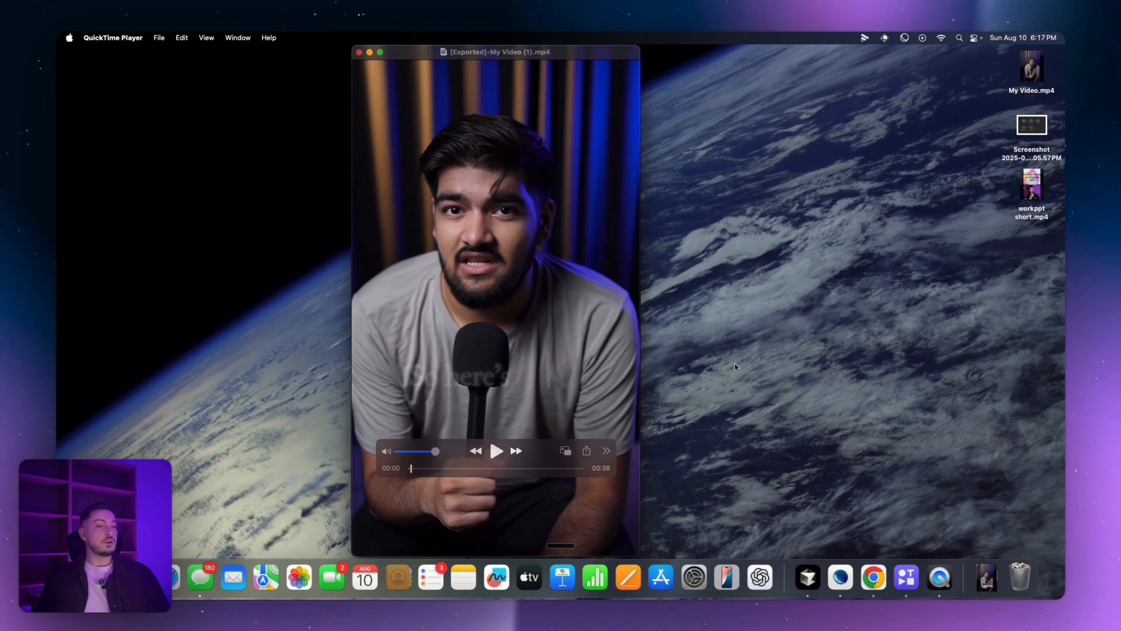
{"action": "left_click", "coordinate": [873, 577]}
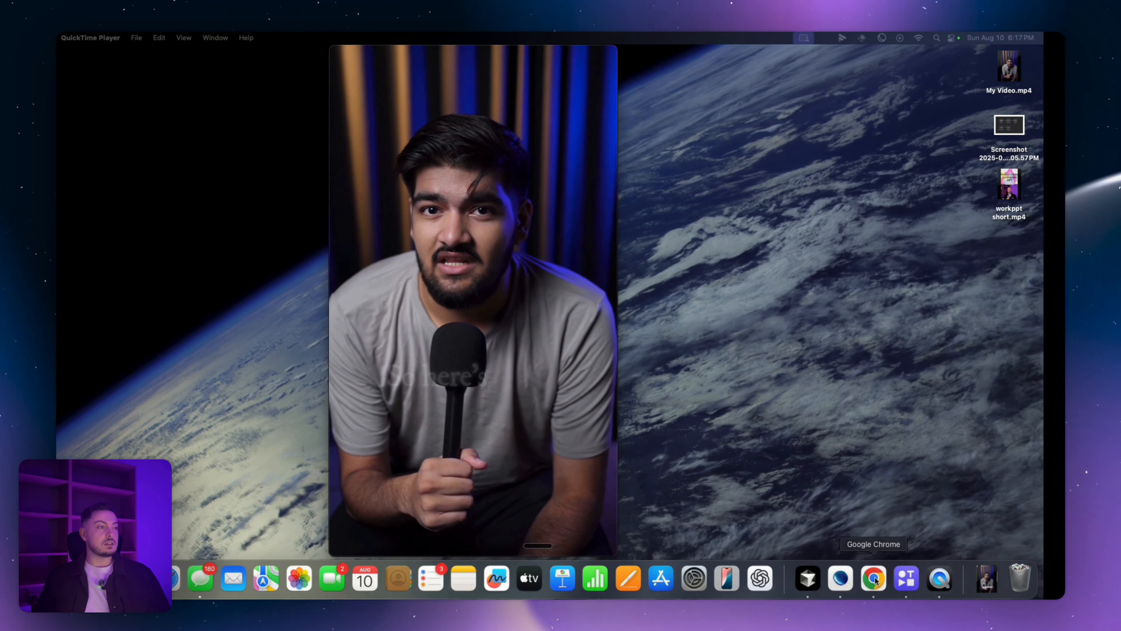
{"action": "left_click", "coordinate": [139, 44]}
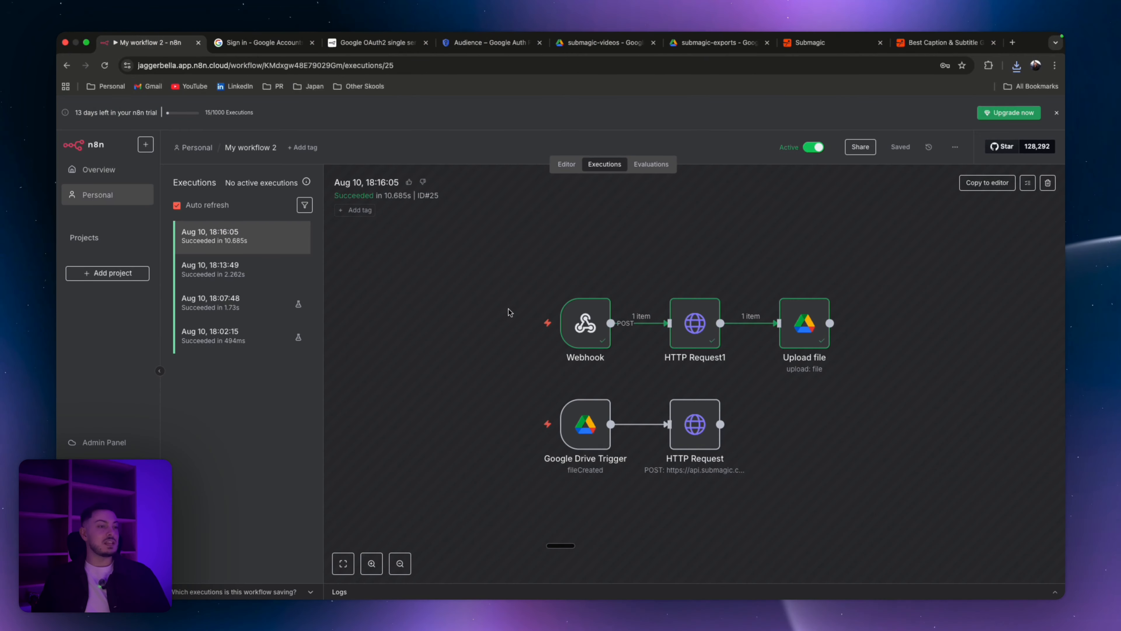